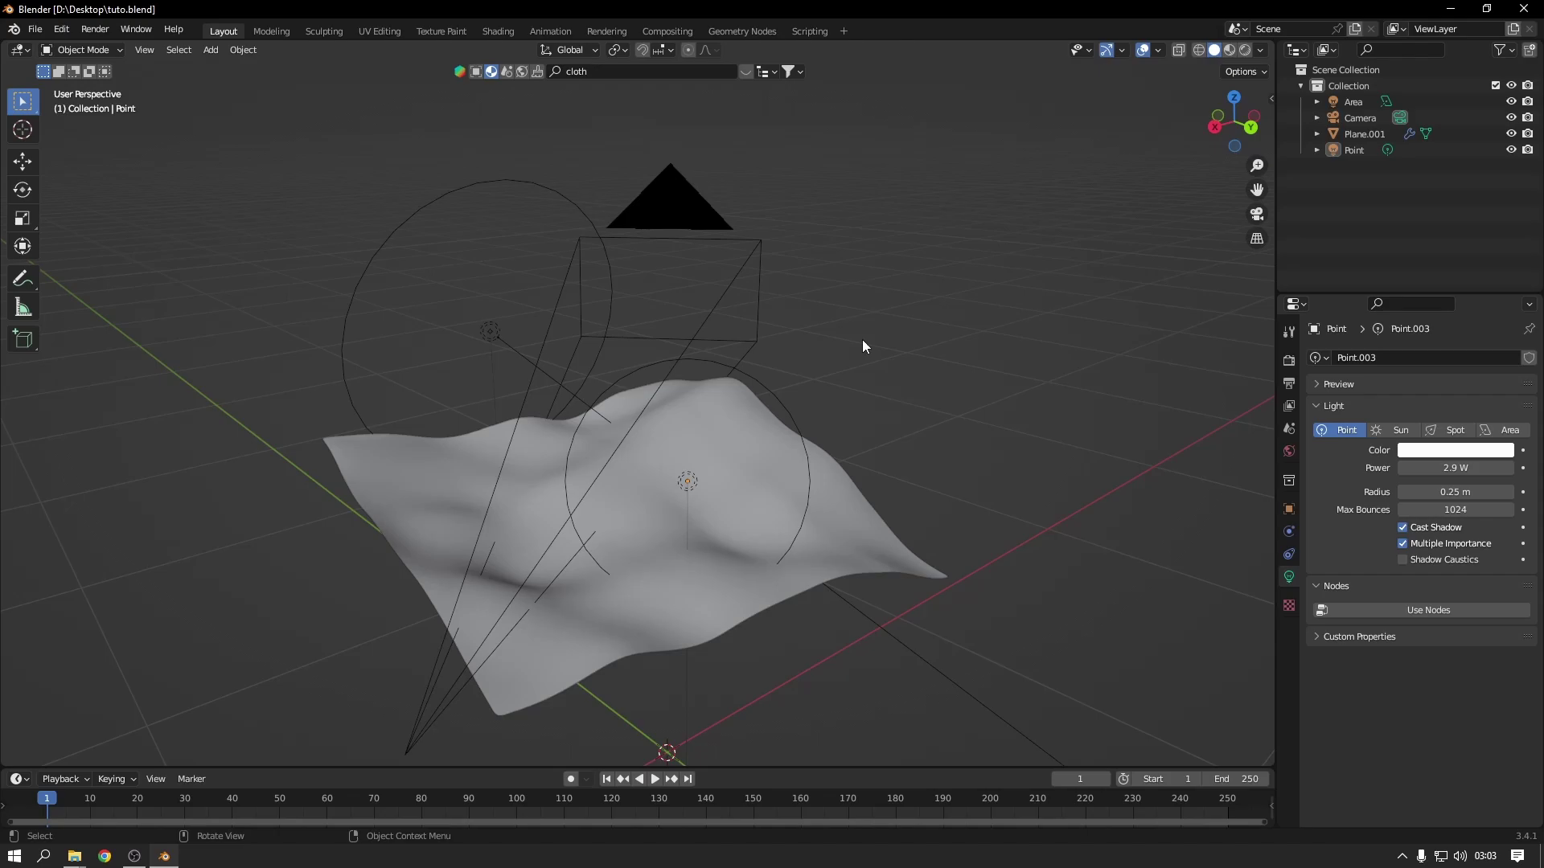
Step: Switch to the RayoCelesteBlanco folder in File Explorer and open image 3, the sock render
{"action": "middle_click_drag", "start_coordinate": [937, 393], "coordinate": [903, 592]}
{"action": "mouse_move", "coordinate": [77, 855]}
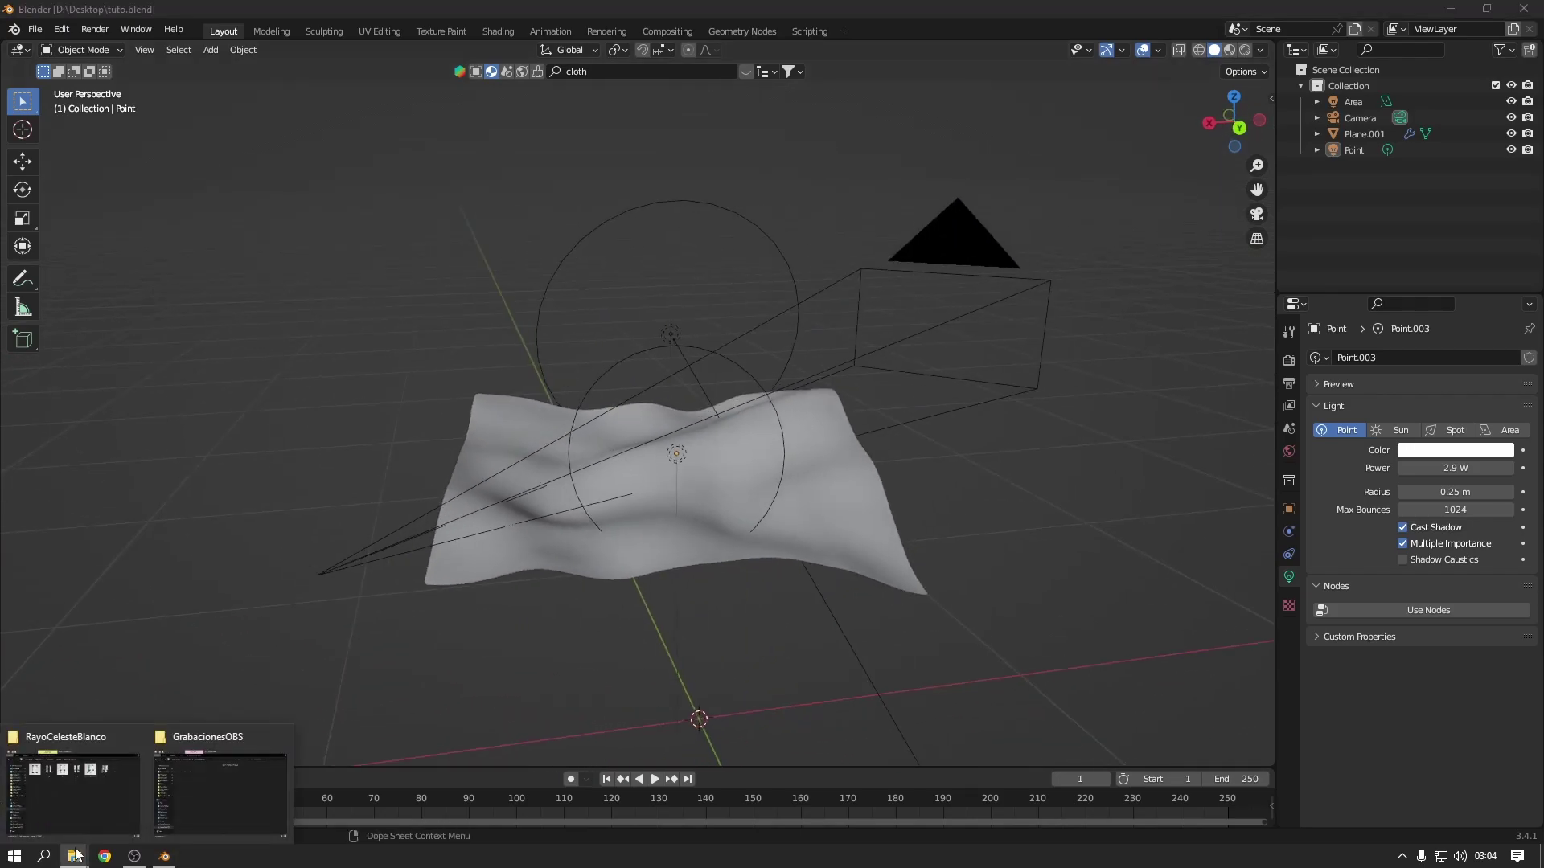
{"action": "left_click", "coordinate": [111, 796]}
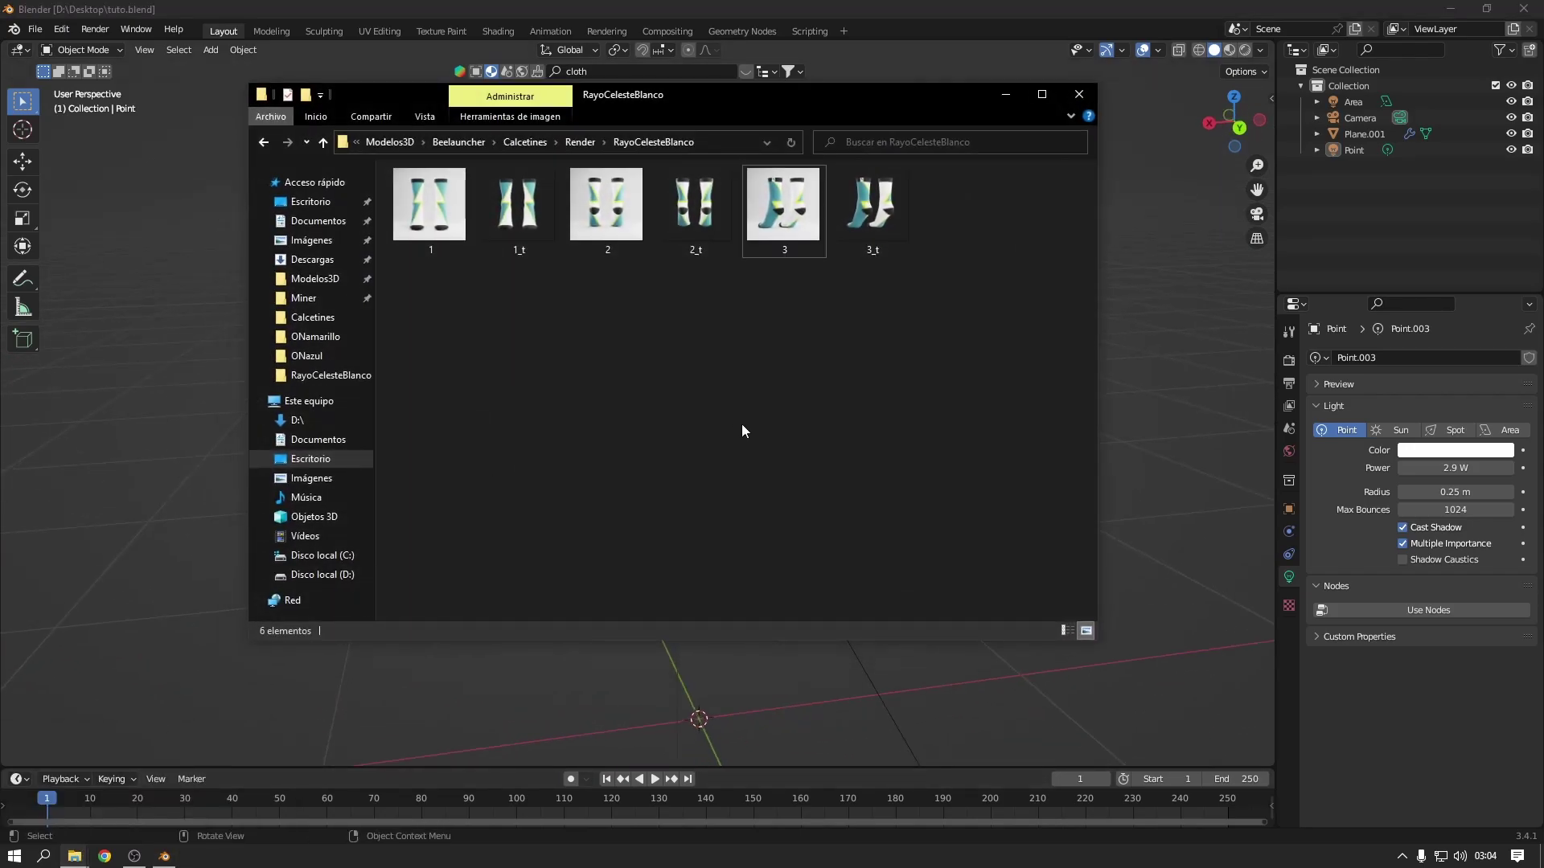
{"action": "double_click", "coordinate": [783, 208]}
Step: Examine the knit pattern and surface fuzz of the socks in 3.png from the ankle down to the toe
{"action": "scroll", "coordinate": [725, 310], "scroll_direction": "up", "scroll_amount": 5}
{"action": "scroll", "coordinate": [635, 269], "scroll_direction": "up", "scroll_amount": 1}
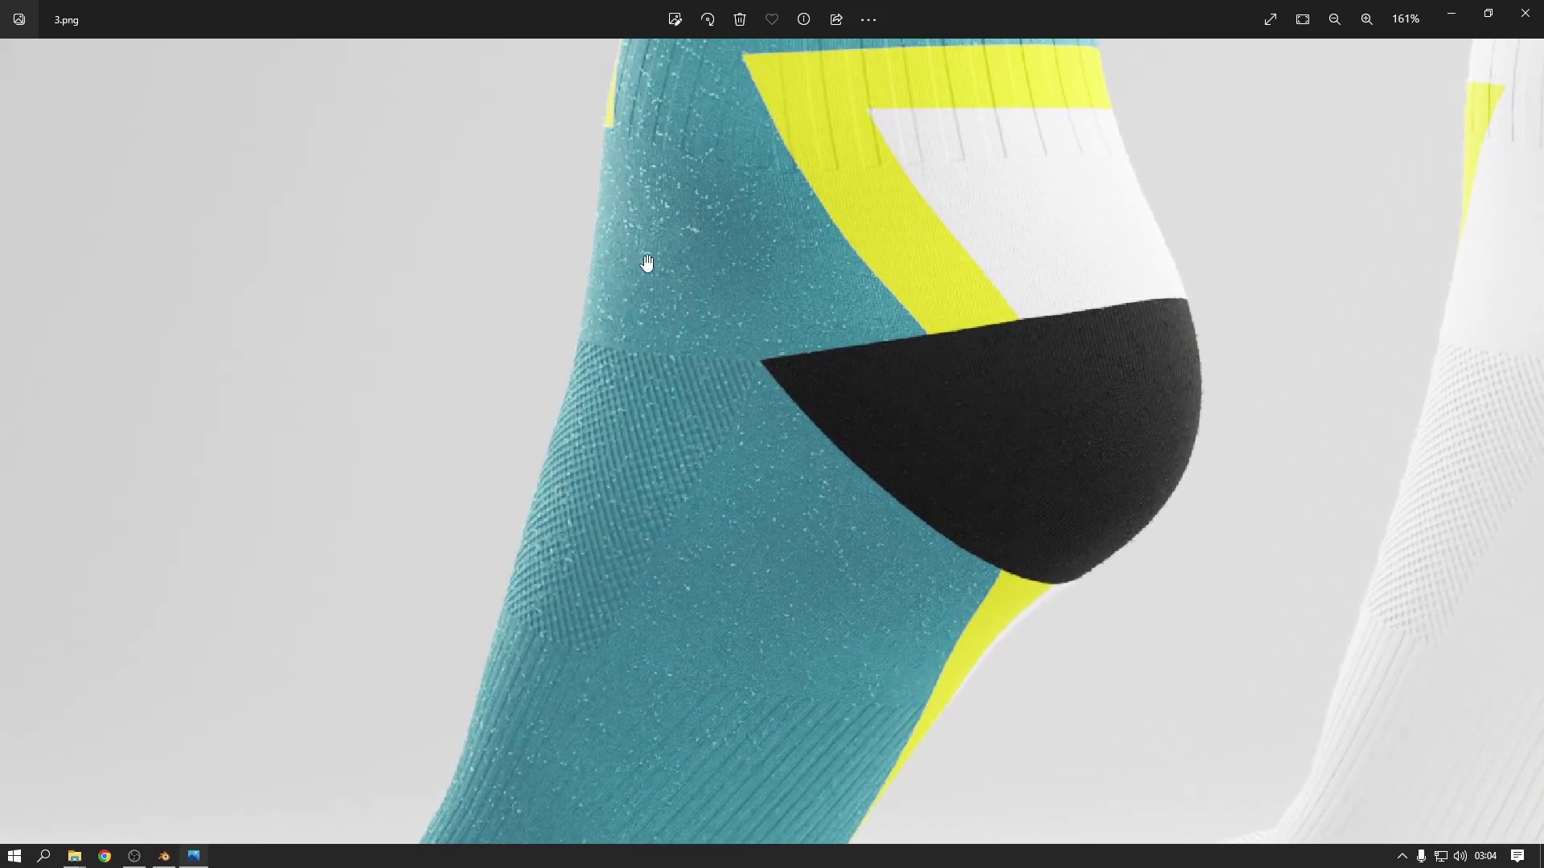
{"action": "scroll", "coordinate": [644, 250], "scroll_direction": "up", "scroll_amount": 1}
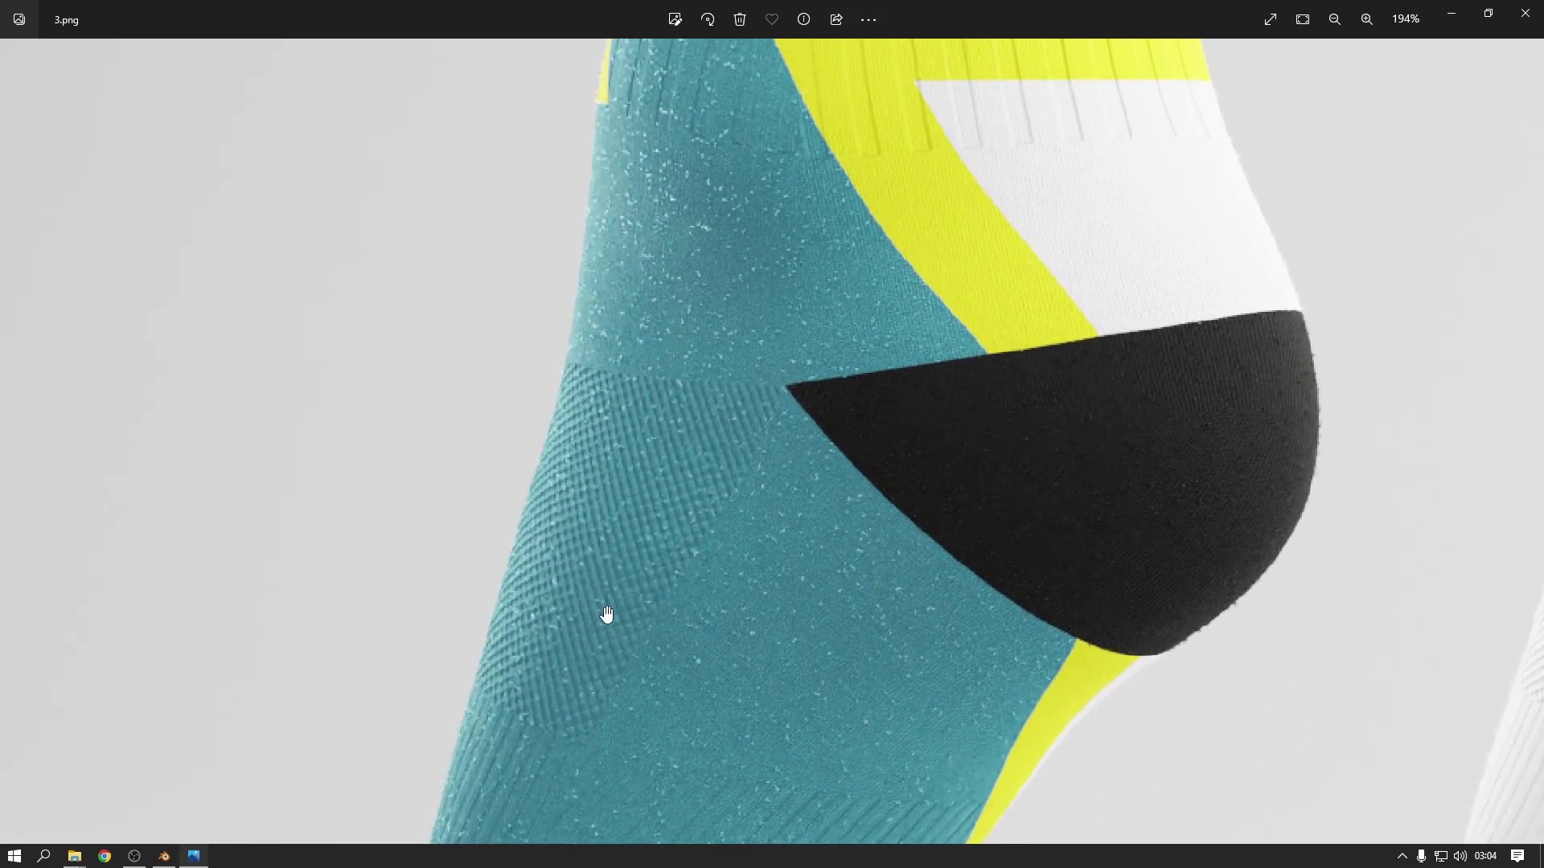
{"action": "left_click_drag", "start_coordinate": [606, 613], "coordinate": [700, 300]}
{"action": "left_click_drag", "start_coordinate": [417, 691], "coordinate": [509, 538]}
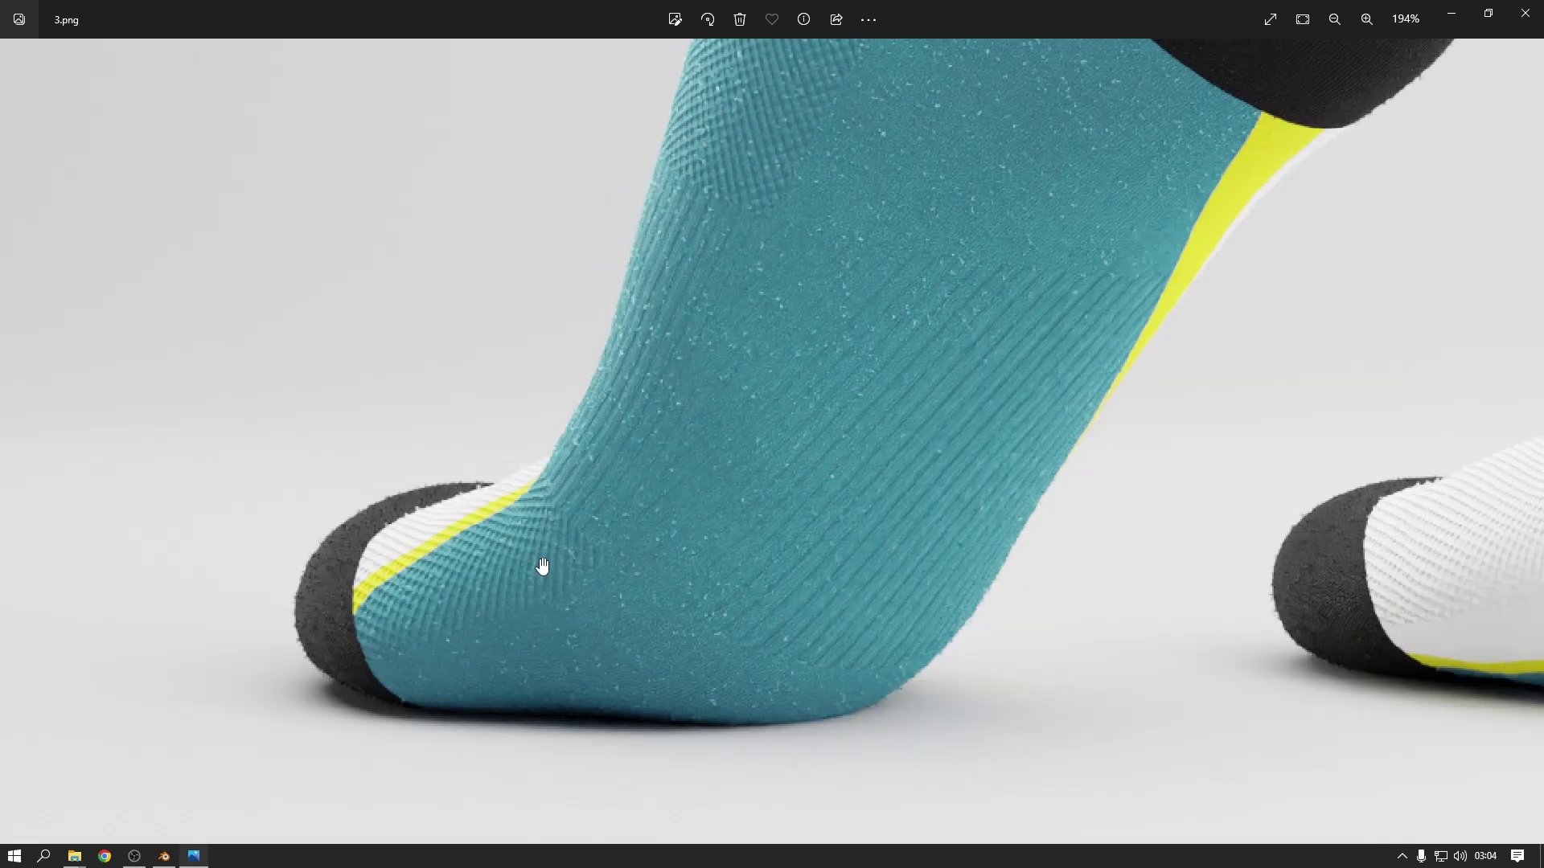
{"action": "scroll", "coordinate": [540, 558], "scroll_direction": "down", "scroll_amount": 1}
{"action": "scroll", "coordinate": [954, 533], "scroll_direction": "down", "scroll_amount": 1}
{"action": "scroll", "coordinate": [1190, 551], "scroll_direction": "up", "scroll_amount": 2}
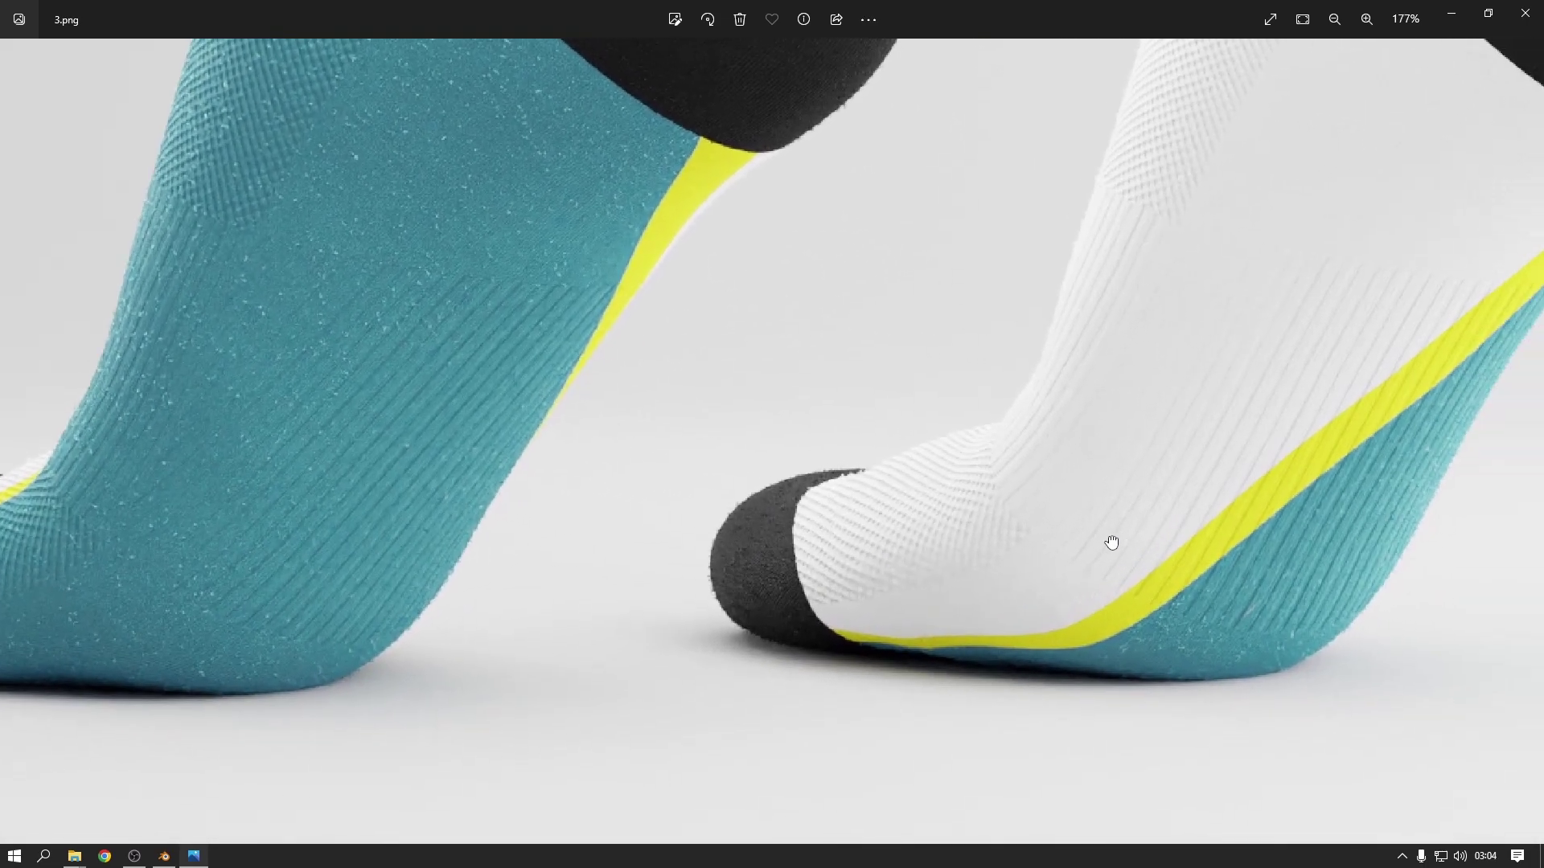
{"action": "scroll", "coordinate": [748, 523], "scroll_direction": "down", "scroll_amount": 2}
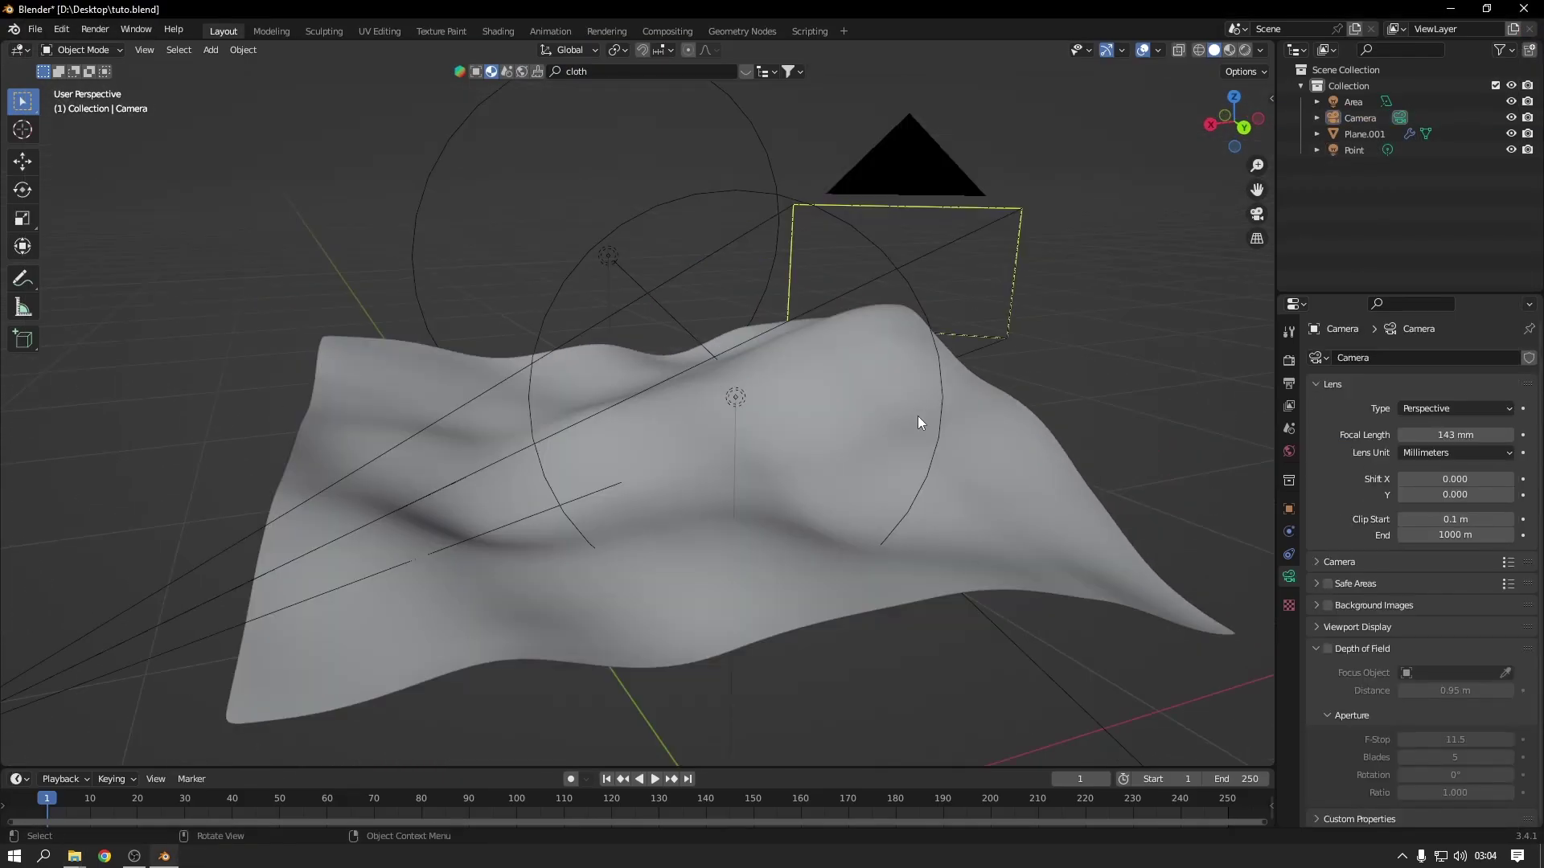
Step: Check the cloth plane's mesh in Edit Mode, then view the scene through the camera with rendered shading
{"action": "key", "text": "Tab"}
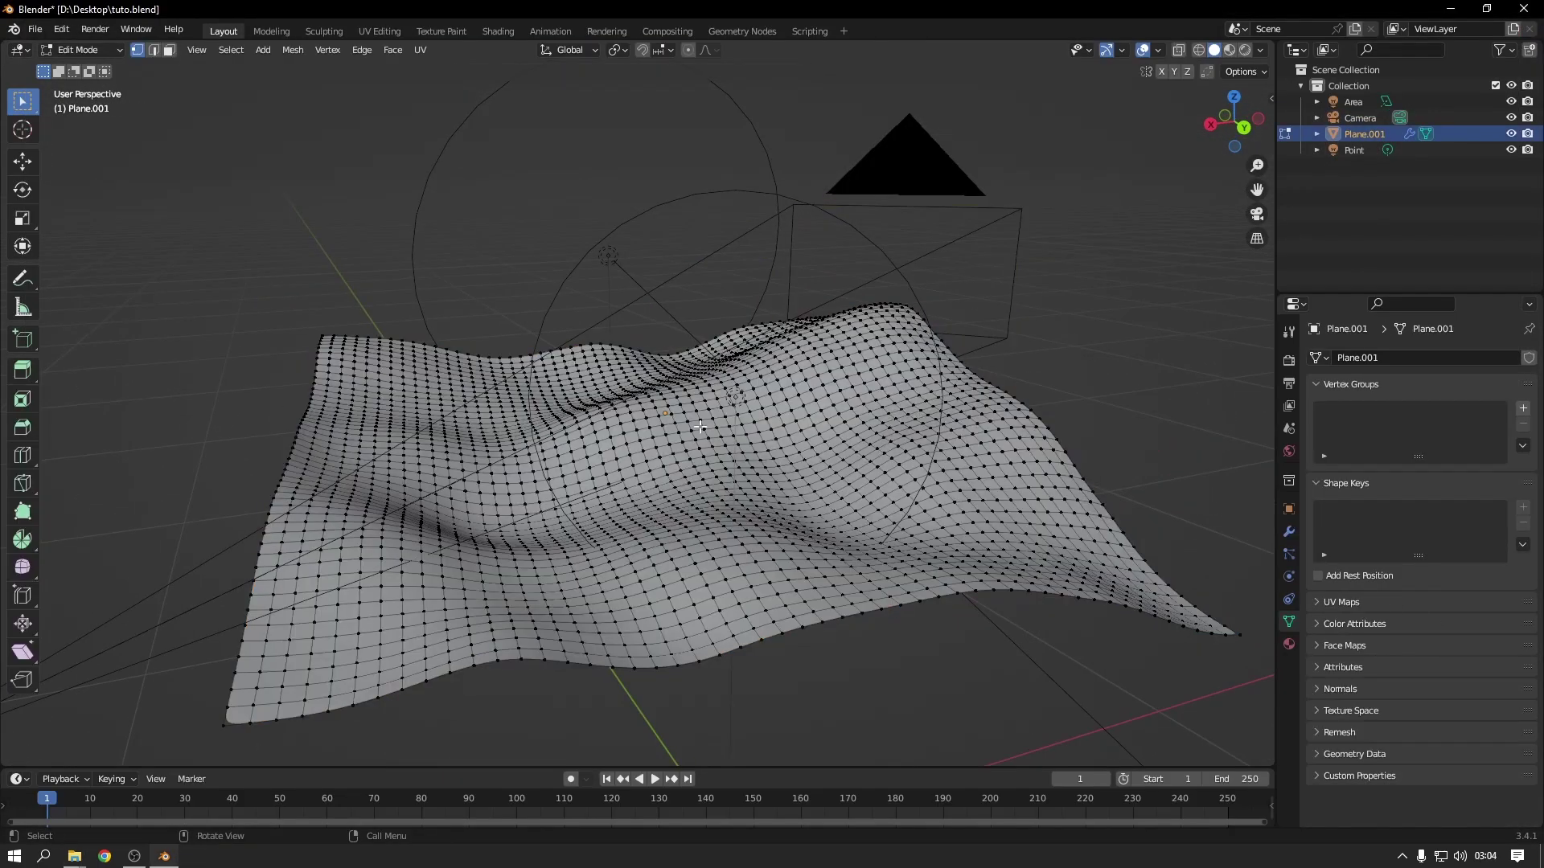
{"action": "key", "text": "Tab"}
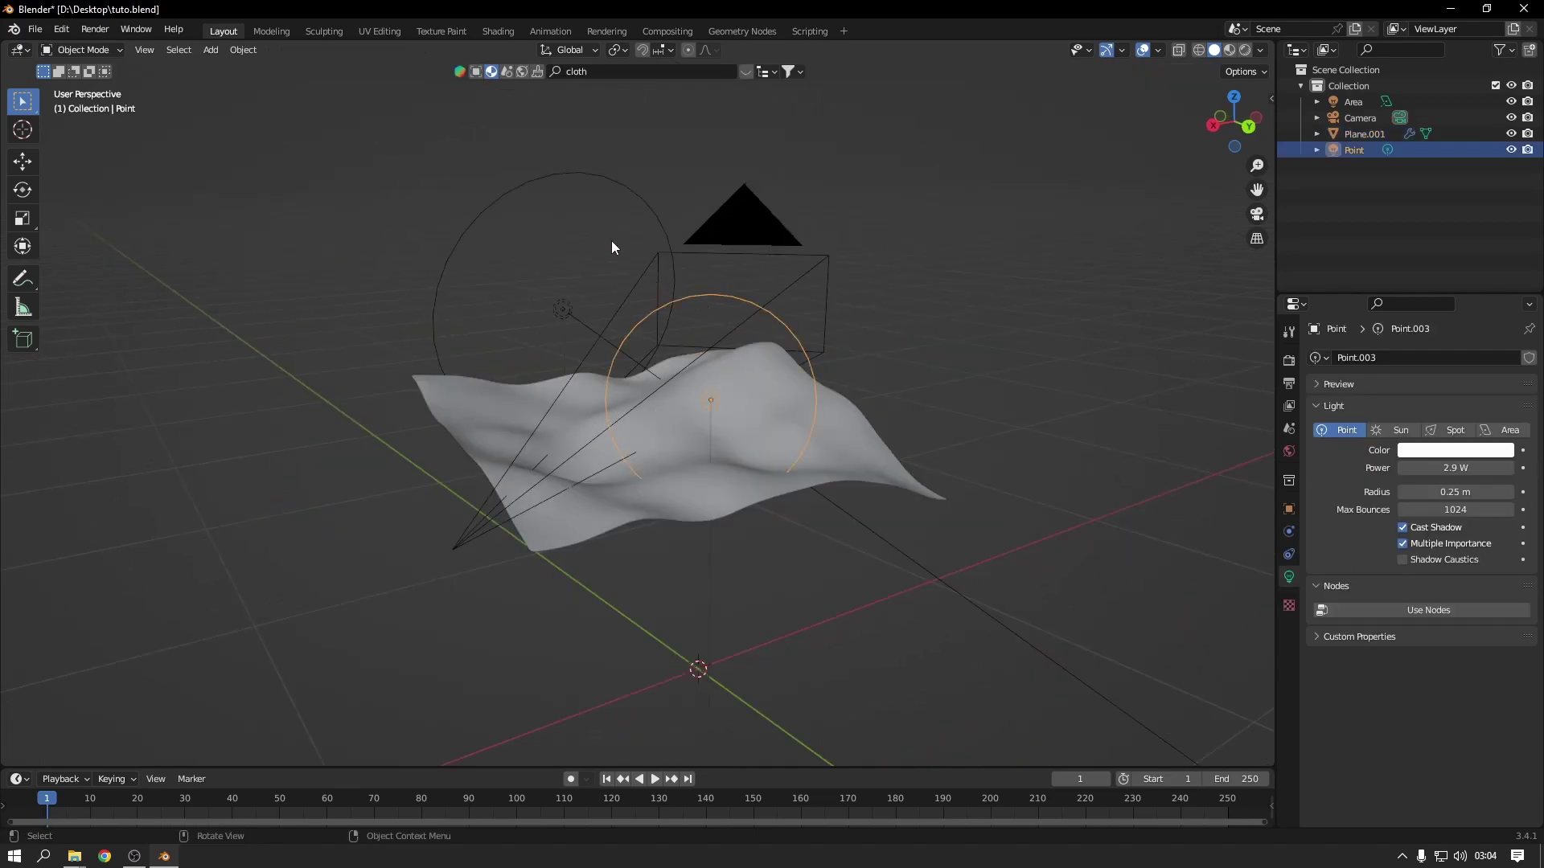
{"action": "left_click", "coordinate": [724, 217]}
{"action": "left_click", "coordinate": [1257, 214]}
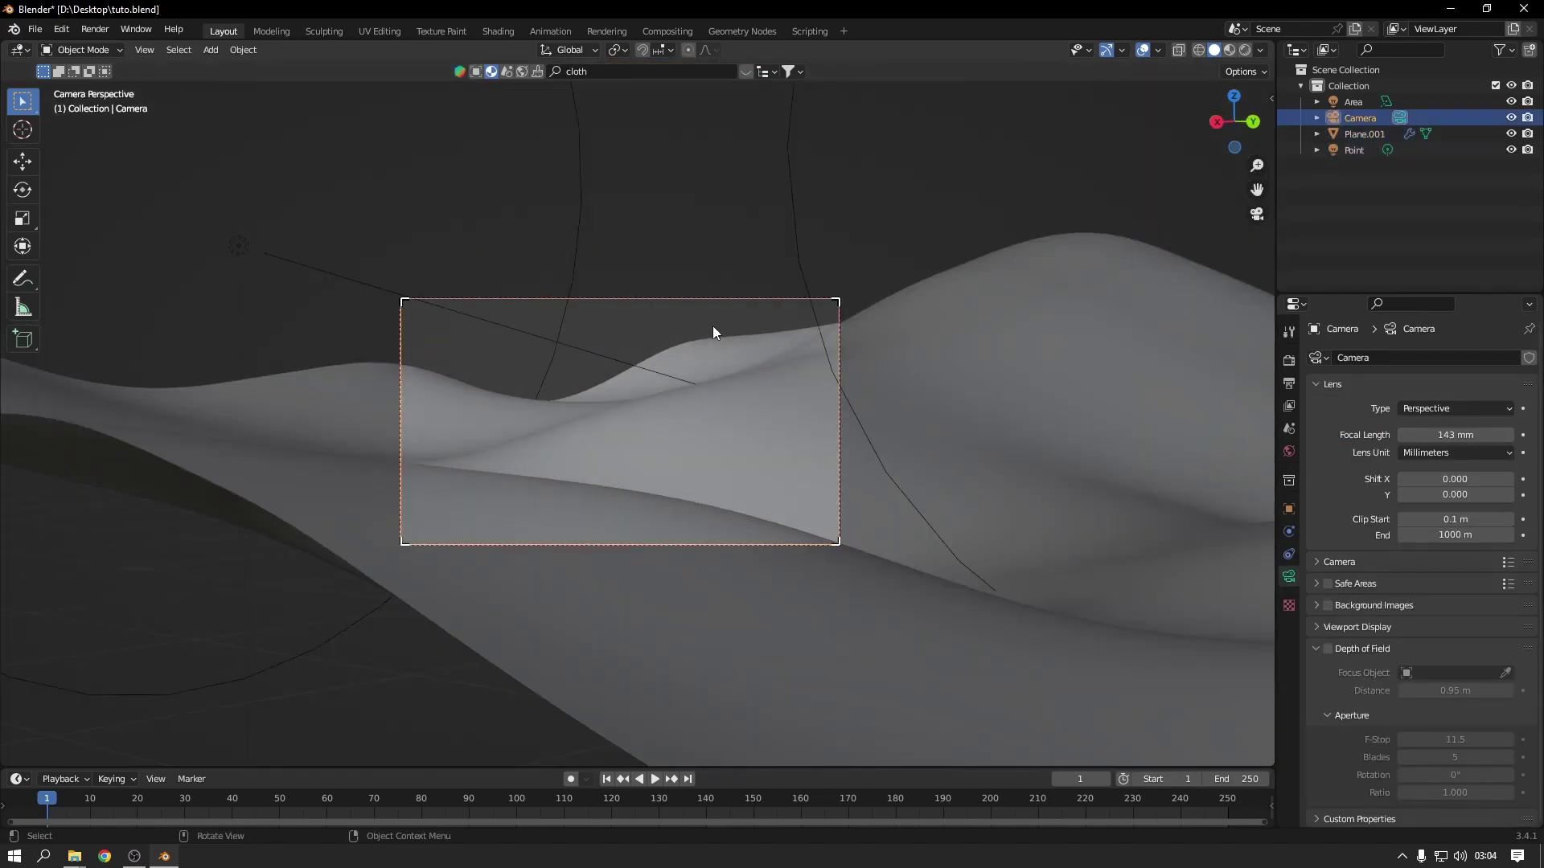
{"action": "scroll", "coordinate": [732, 321], "scroll_direction": "up", "scroll_amount": 3}
{"action": "left_click", "coordinate": [1245, 50]}
{"action": "scroll", "coordinate": [699, 340], "scroll_direction": "up", "scroll_amount": 1}
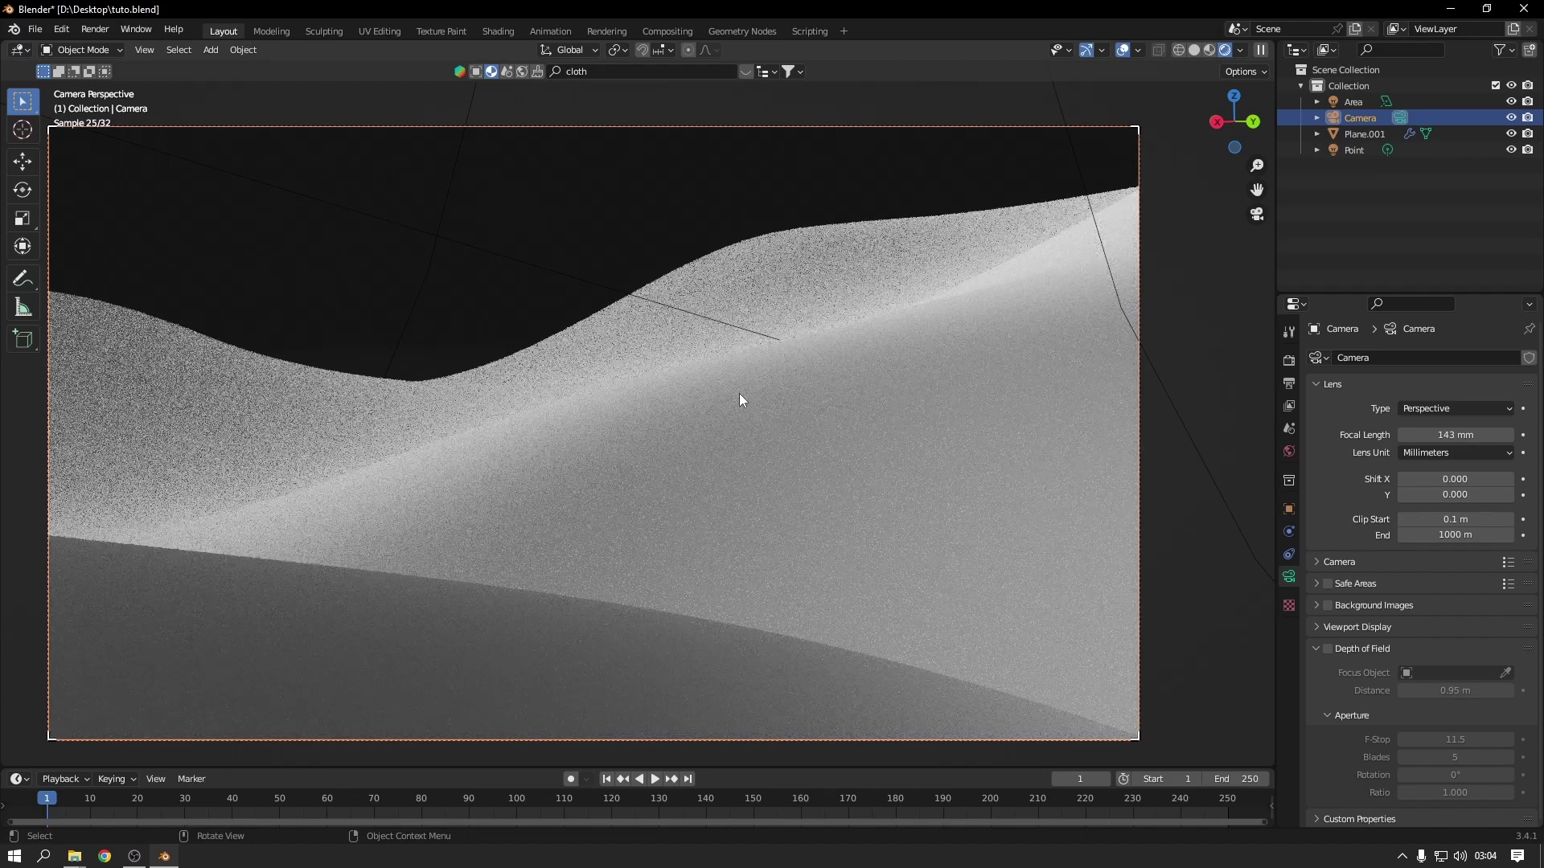
Step: Select the cloth plane Plane.001 and save the tuto.blend file
{"action": "left_click", "coordinate": [739, 400]}
{"action": "key", "text": "ctrl+s"}
{"action": "left_click", "coordinate": [1194, 50]}
{"action": "scroll", "coordinate": [842, 378], "scroll_direction": "down", "scroll_amount": 5}
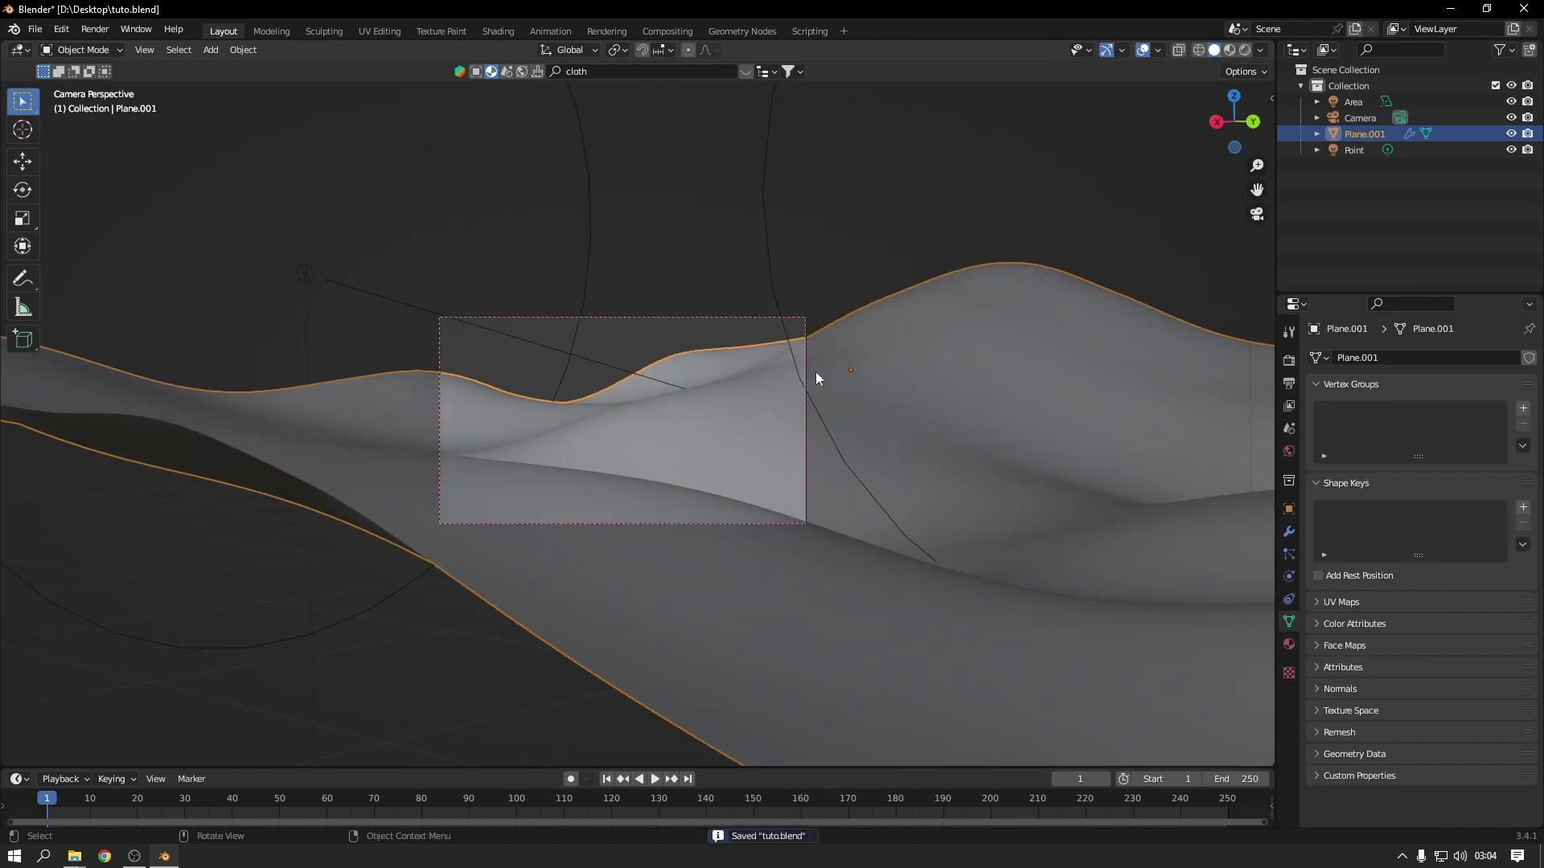
{"action": "scroll", "coordinate": [878, 384], "scroll_direction": "down", "scroll_amount": 3}
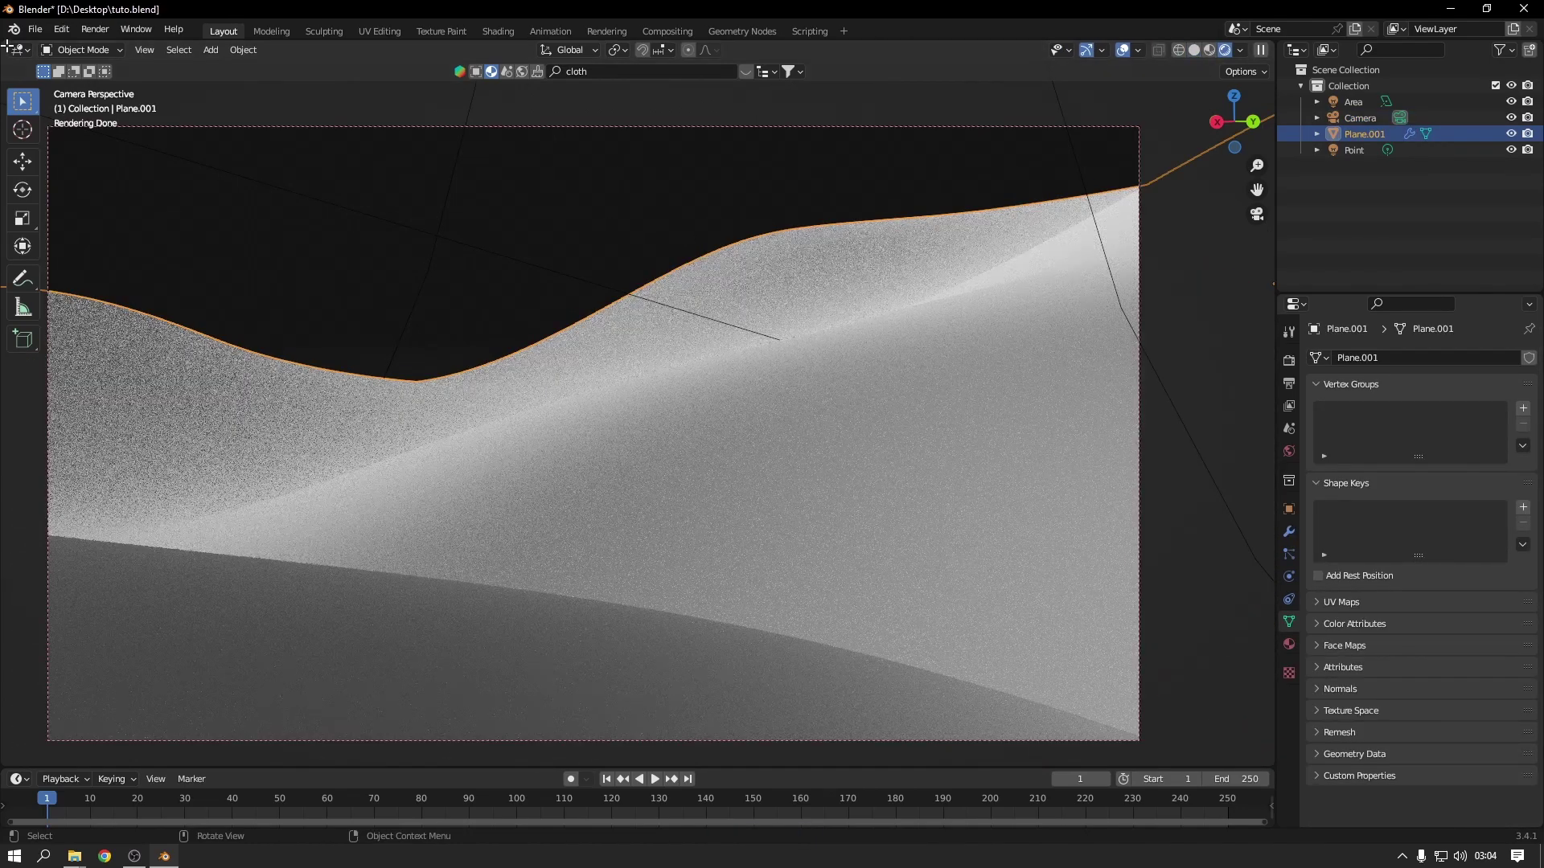
Step: Split the 3D viewport and make the new area a Shader Editor with a hidden sidebar, framing the cloth plane's material nodes
{"action": "left_click_drag", "start_coordinate": [4, 44], "coordinate": [439, 160]}
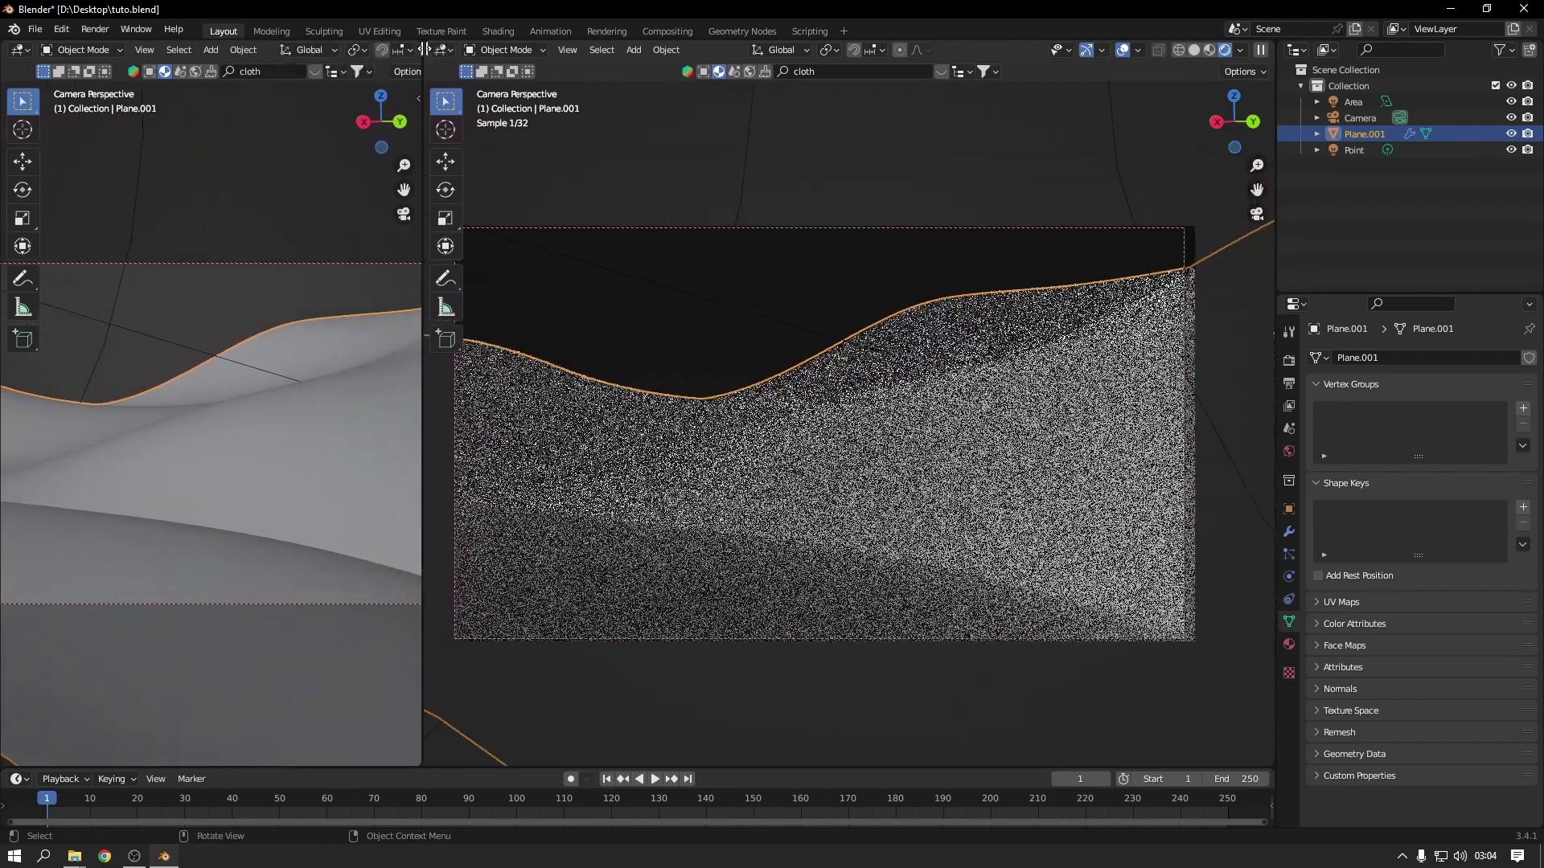
{"action": "left_click", "coordinate": [18, 50]}
{"action": "left_click", "coordinate": [61, 201]}
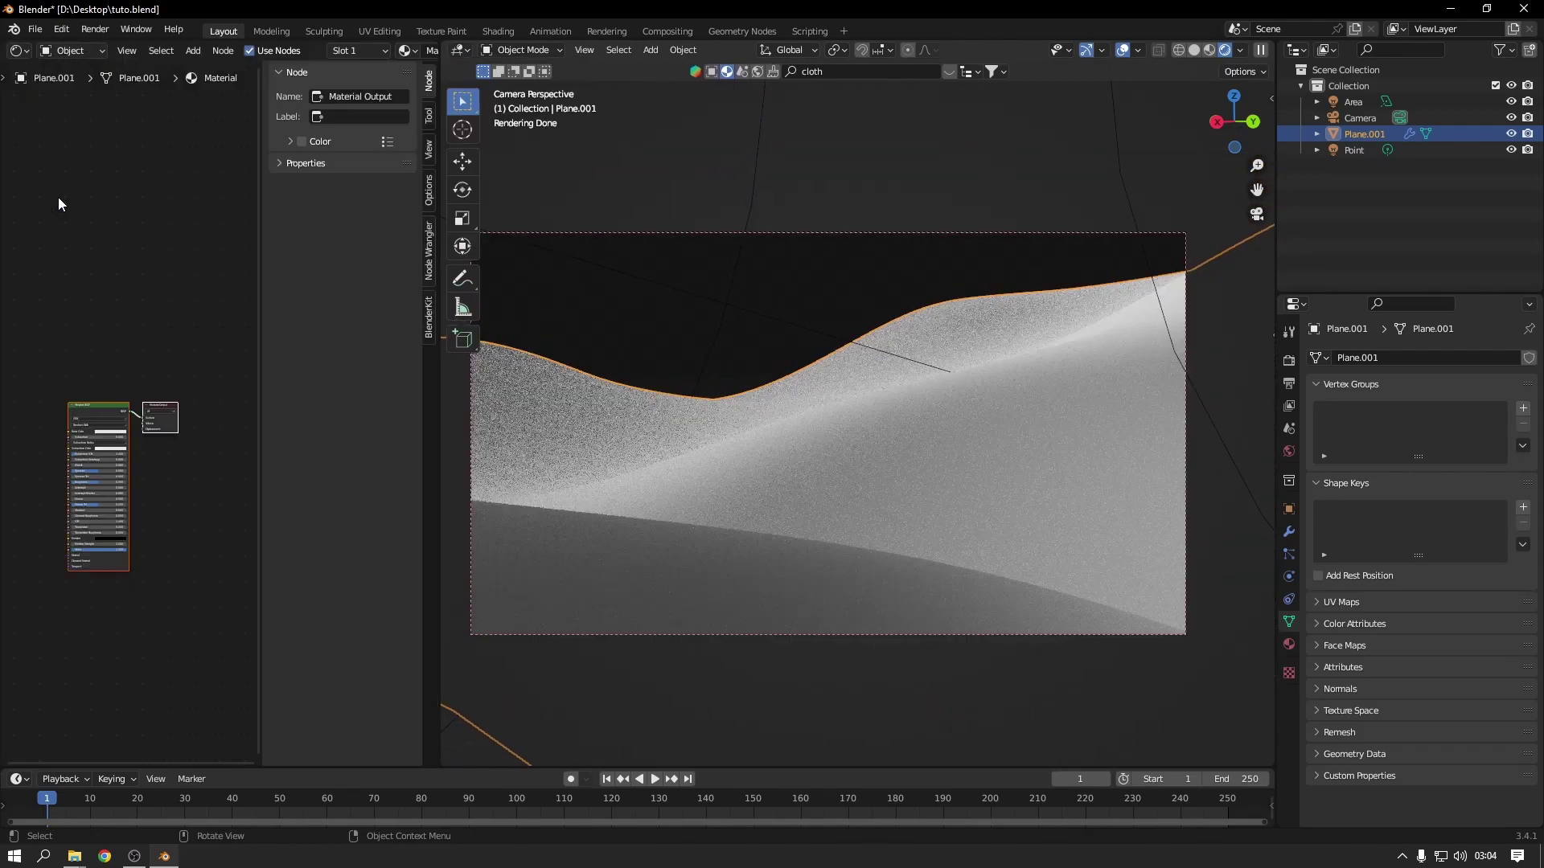
{"action": "key", "text": "n"}
{"action": "middle_click_drag", "start_coordinate": [293, 338], "coordinate": [341, 309]}
{"action": "scroll", "coordinate": [354, 273], "scroll_direction": "up", "scroll_amount": 1}
{"action": "left_click", "coordinate": [364, 232]}
{"action": "scroll", "coordinate": [241, 358], "scroll_direction": "up", "scroll_amount": 3}
{"action": "middle_click_drag", "start_coordinate": [249, 339], "coordinate": [191, 326]}
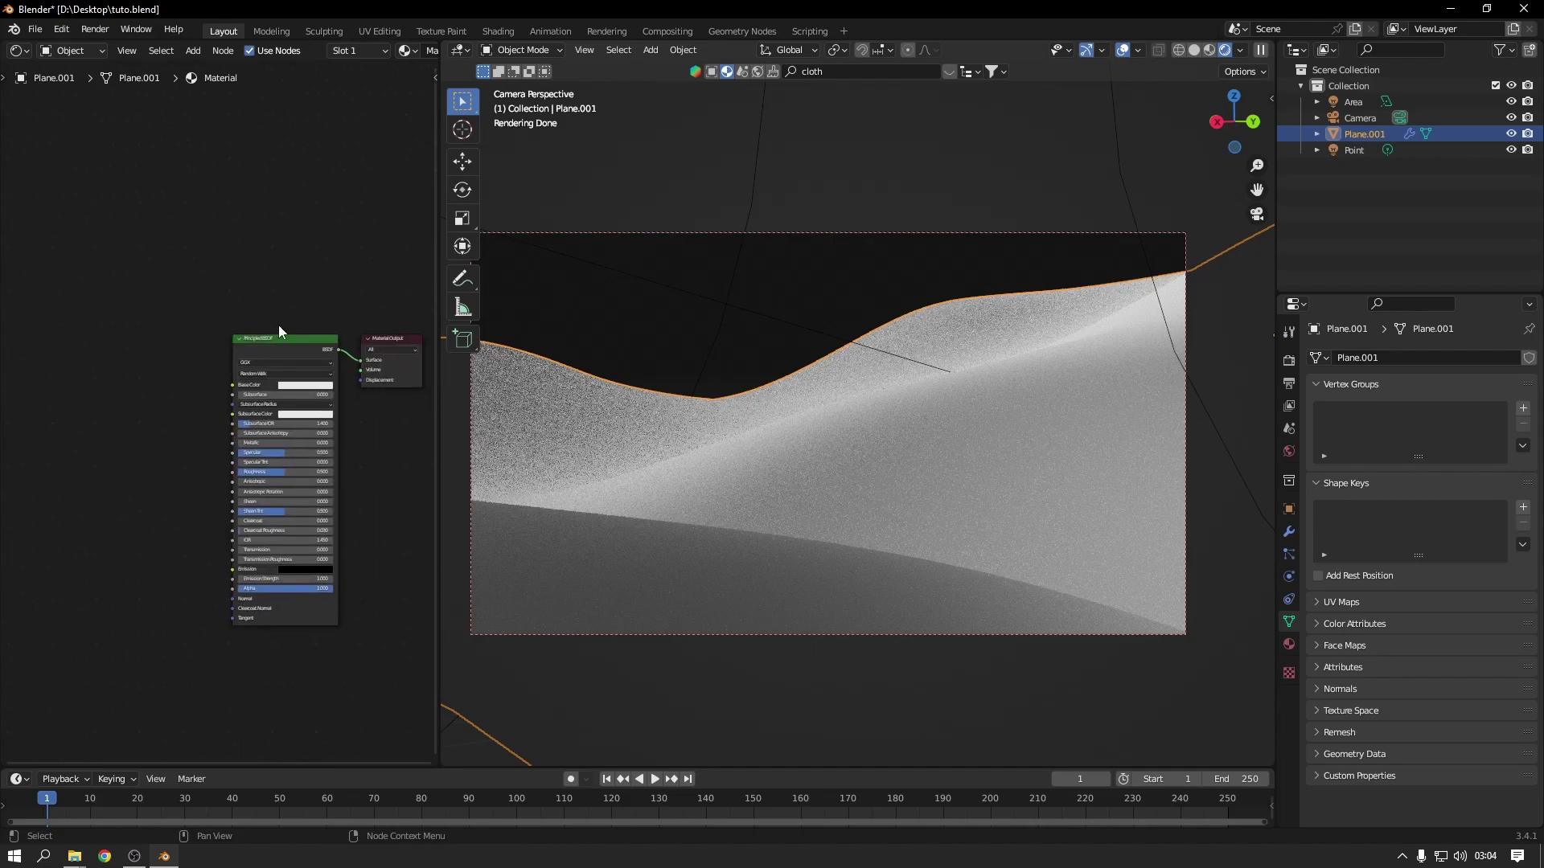
Step: Run Principled Texture Setup on the Principled BSDF with the sjfvcgnc_4K Albedo, Normal and Roughness images from the furniture fabric folder in Downloads
{"action": "left_click", "coordinate": [286, 340]}
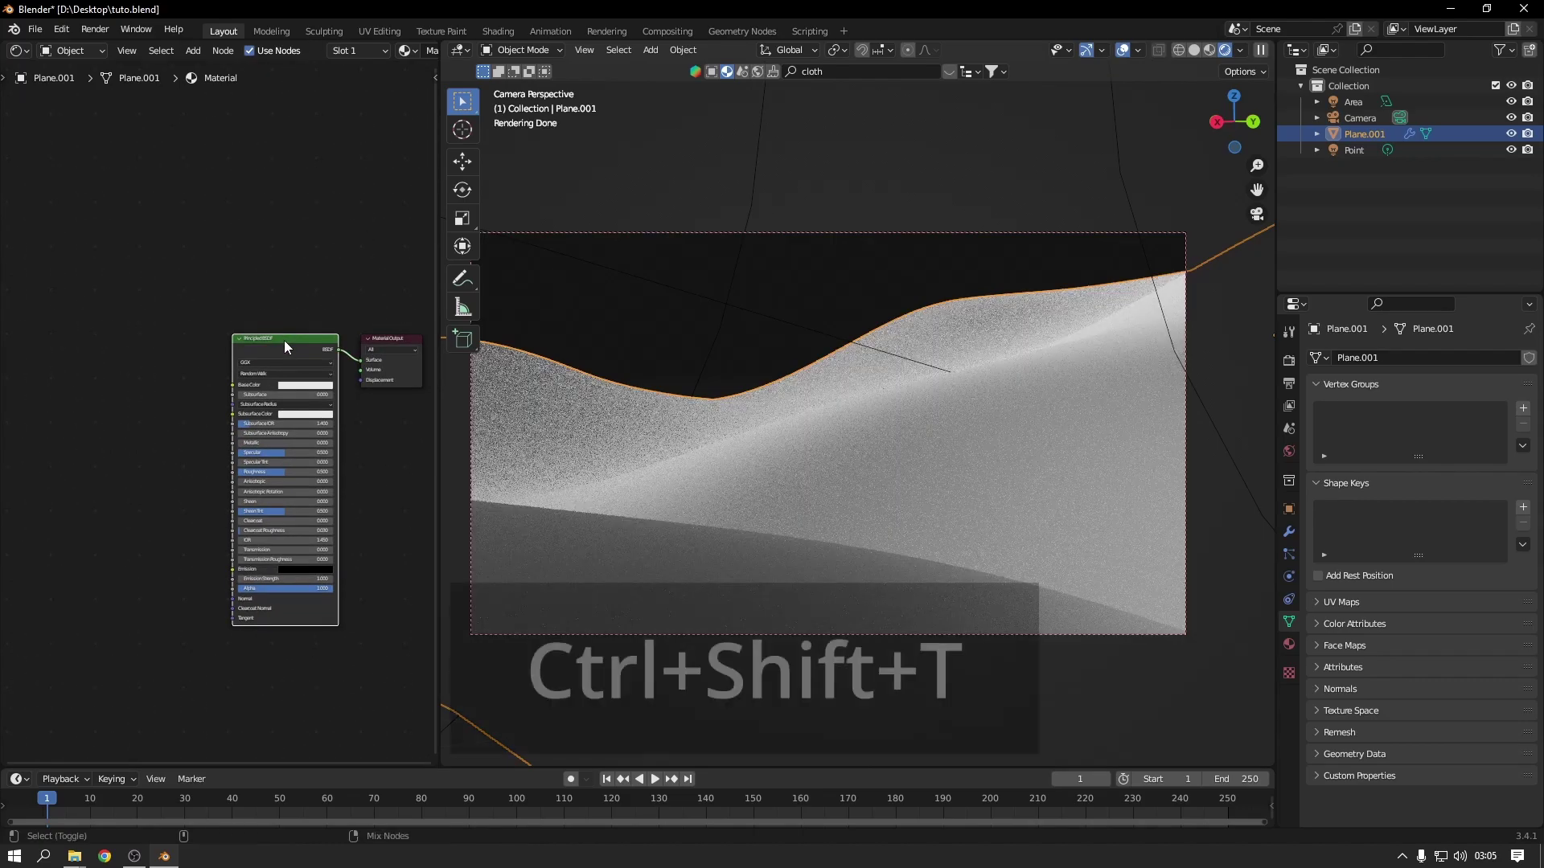
{"action": "key", "text": "ctrl+shift+t"}
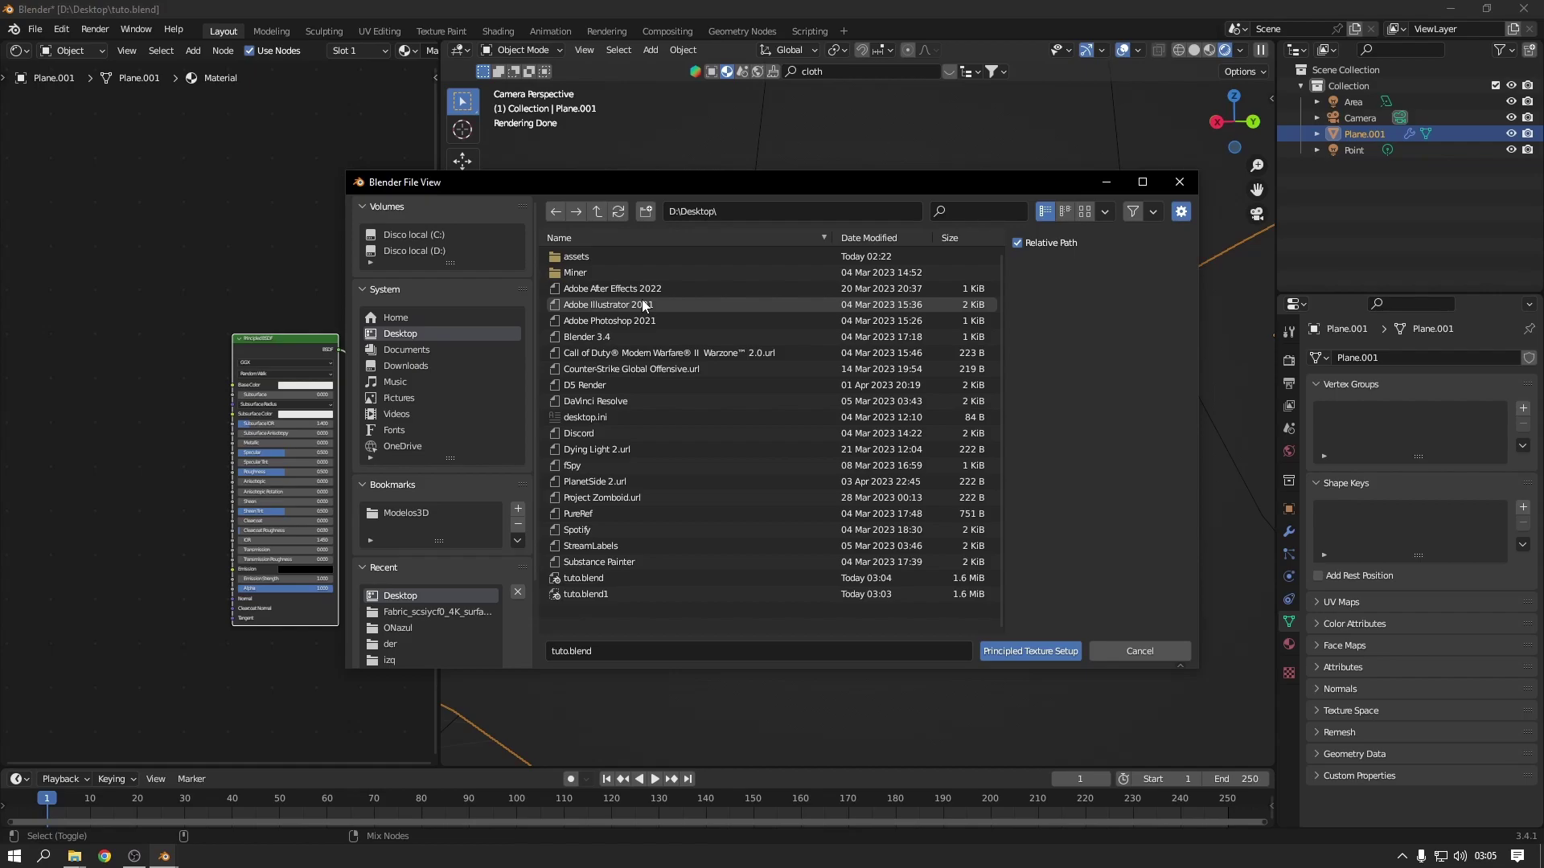
{"action": "left_click", "coordinate": [406, 365]}
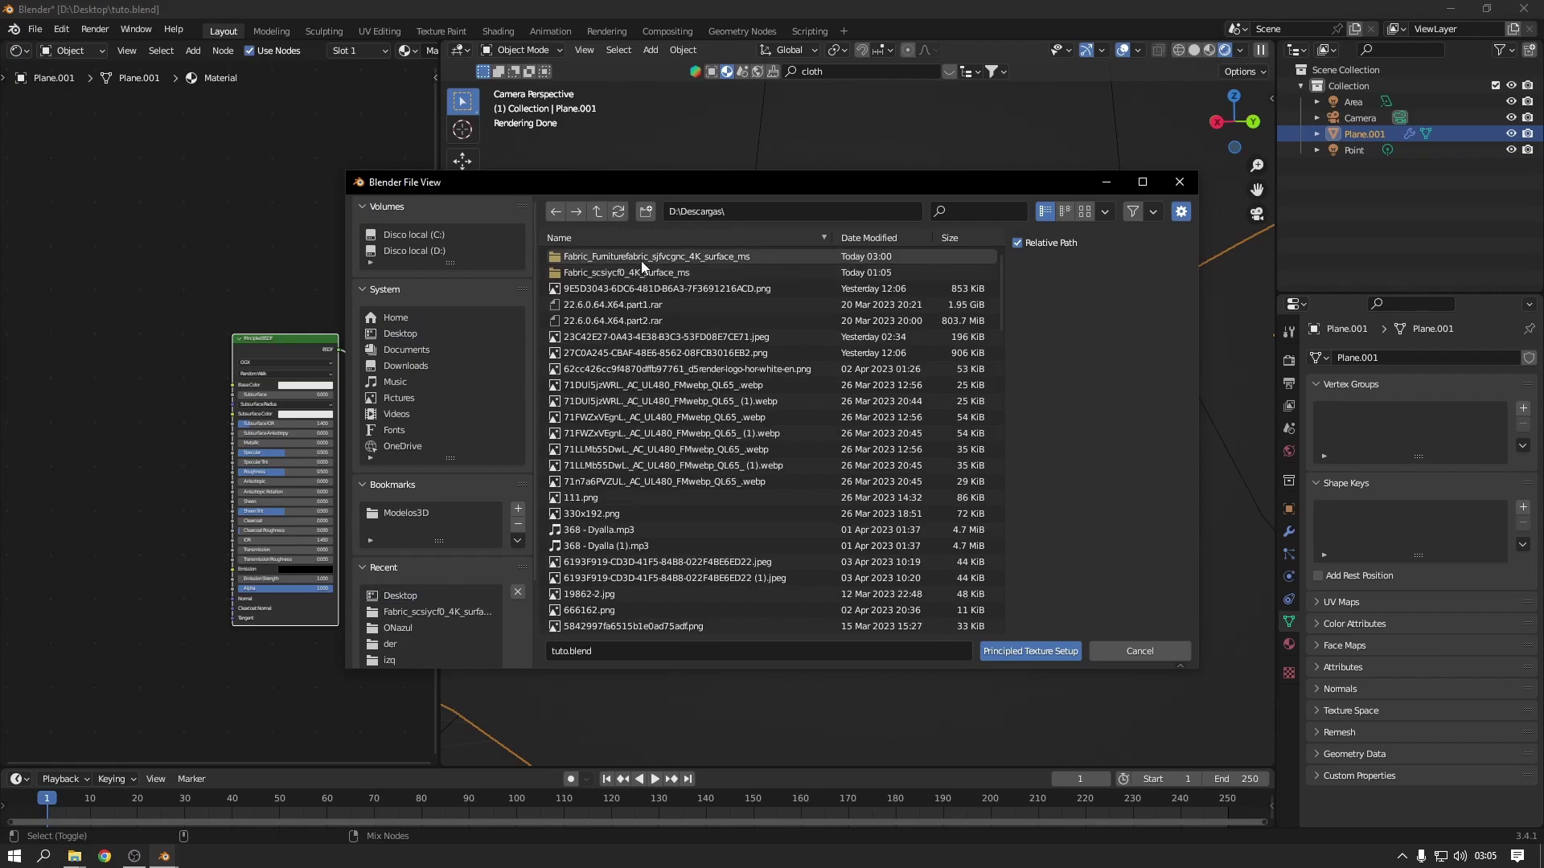
{"action": "double_click", "coordinate": [640, 260]}
{"action": "left_click_drag", "start_coordinate": [674, 286], "coordinate": [728, 315]}
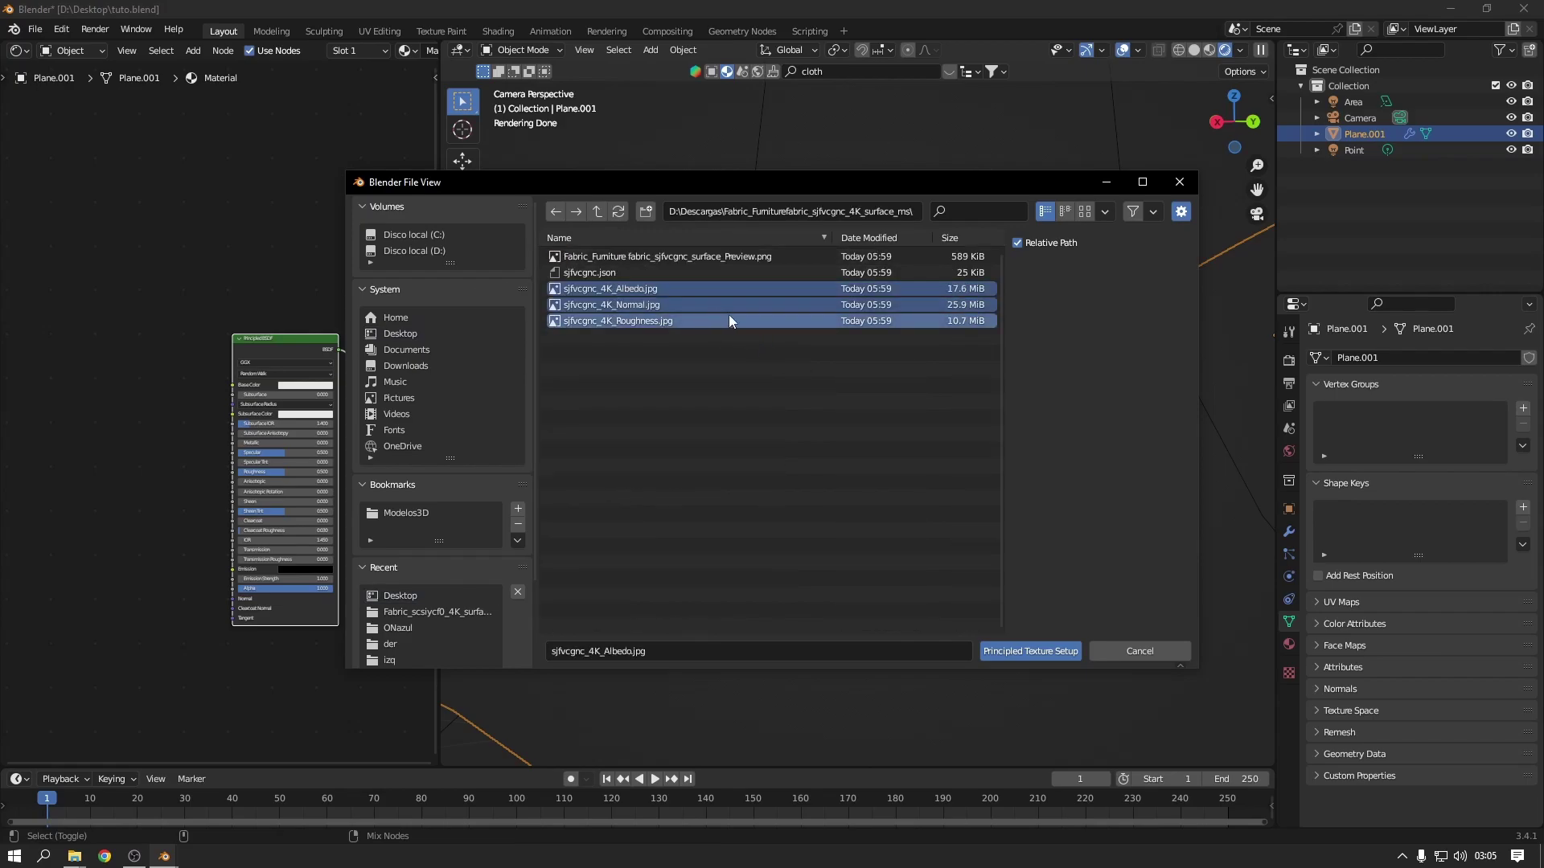
{"action": "left_click", "coordinate": [1047, 649]}
{"action": "scroll", "coordinate": [888, 486], "scroll_direction": "up", "scroll_amount": 4}
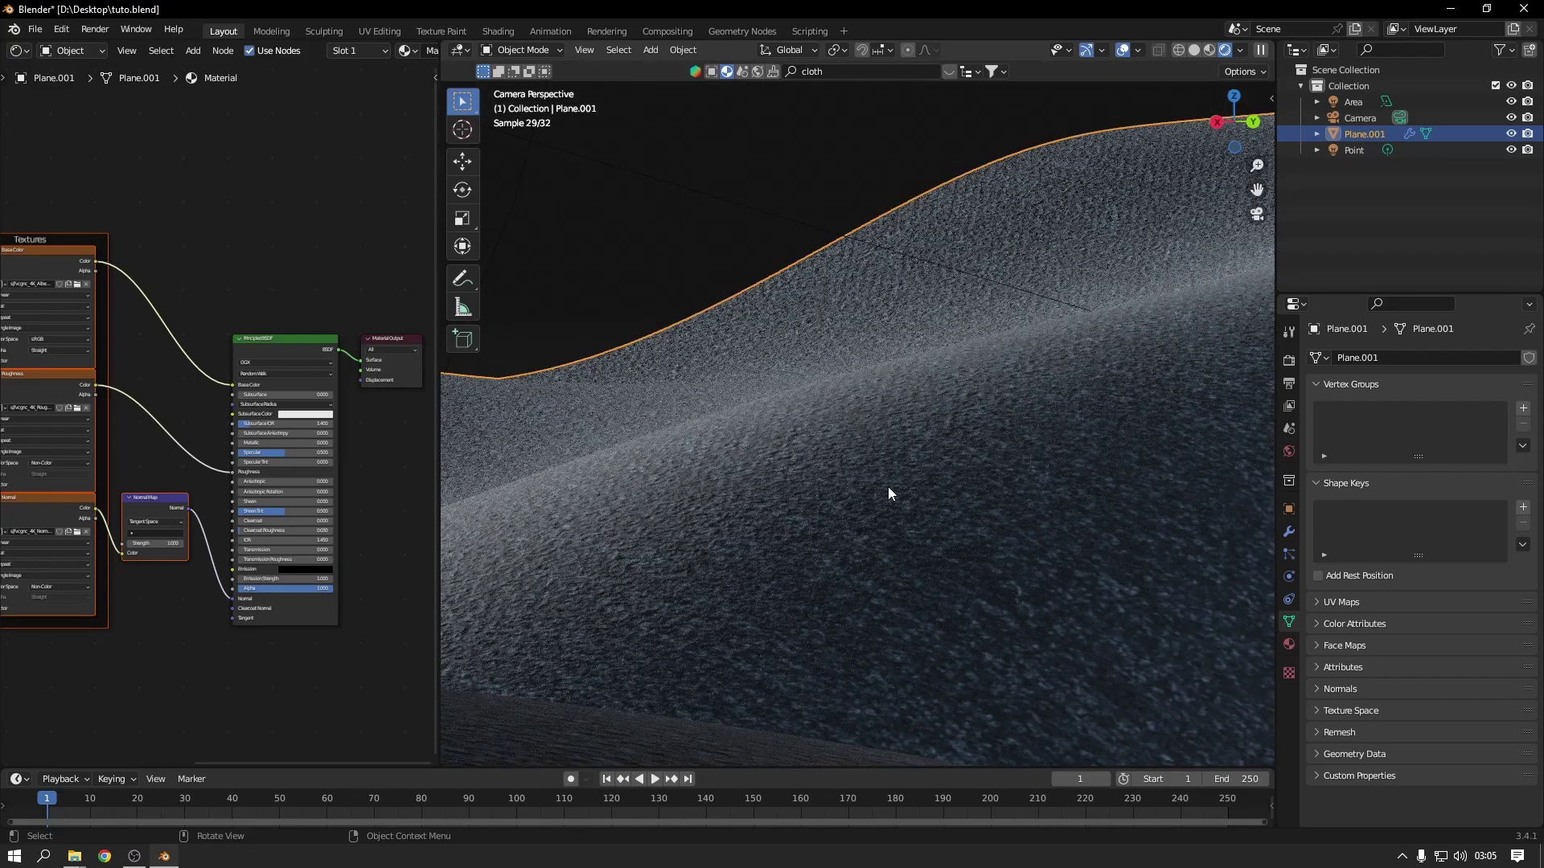
{"action": "scroll", "coordinate": [888, 486], "scroll_direction": "up", "scroll_amount": 1}
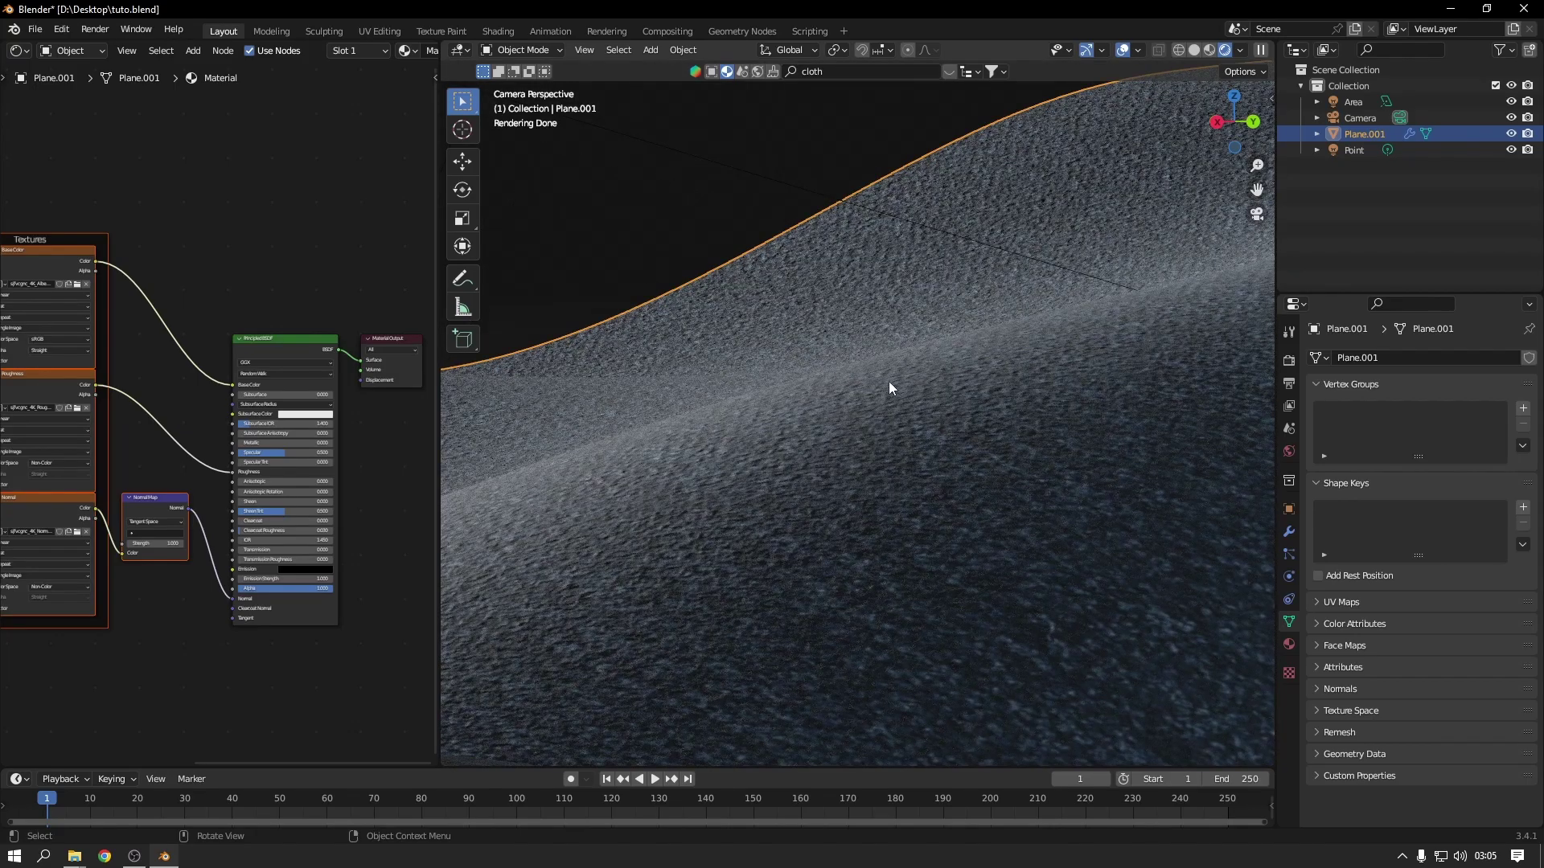
{"action": "scroll", "coordinate": [254, 438], "scroll_direction": "down", "scroll_amount": 3}
Step: Set the Mapping node's X, Y and Z scale to 2
{"action": "middle_click_drag", "start_coordinate": [257, 447], "coordinate": [434, 447]}
{"action": "scroll", "coordinate": [247, 482], "scroll_direction": "up", "scroll_amount": 4}
{"action": "left_click", "coordinate": [248, 507]}
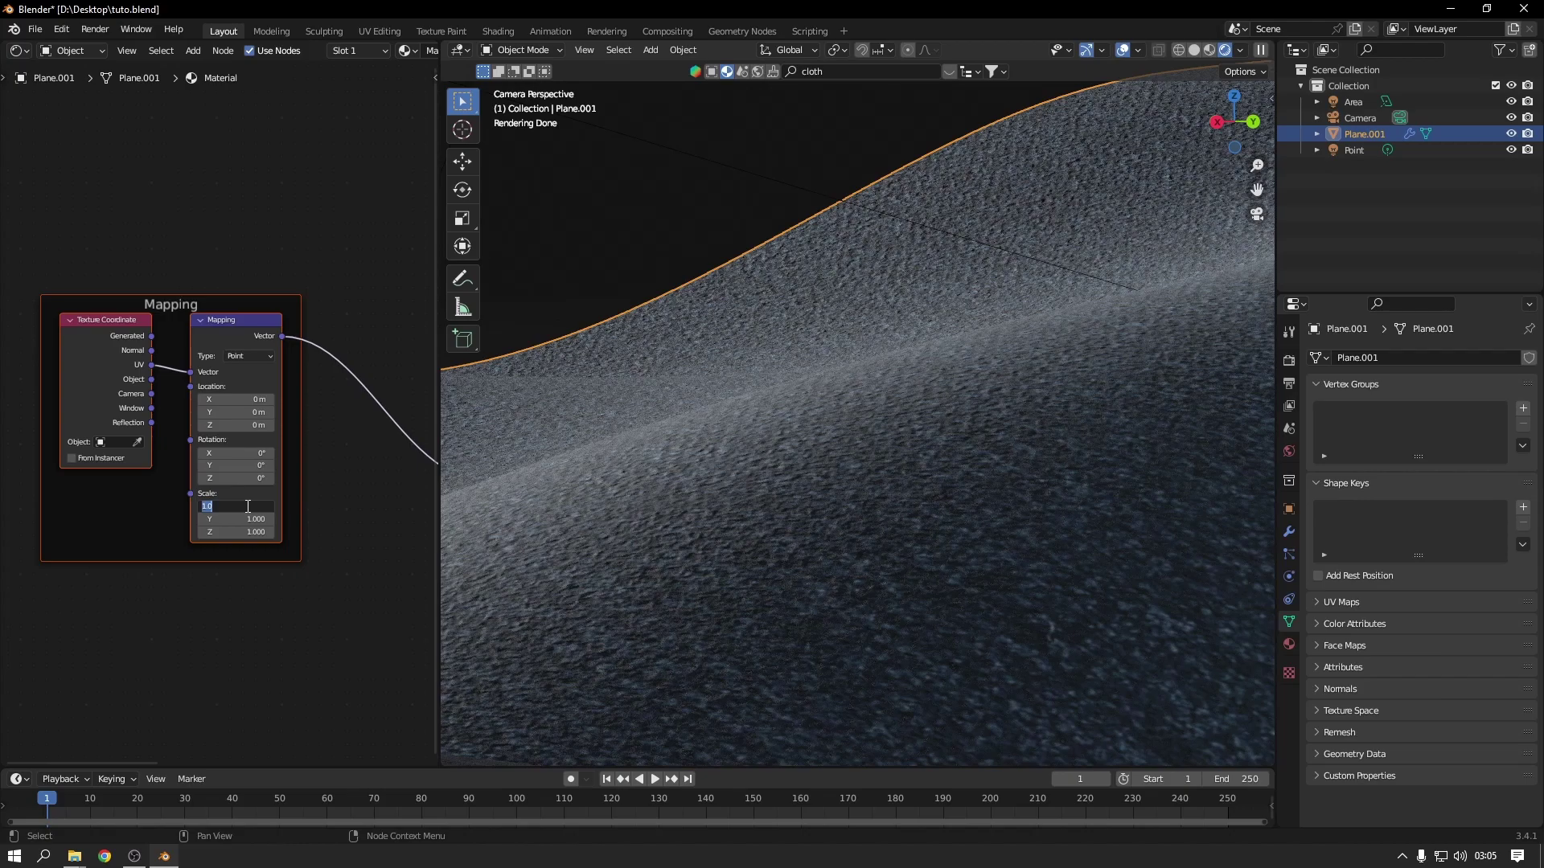
{"action": "left_click_drag", "start_coordinate": [237, 506], "coordinate": [237, 532]}
{"action": "type", "text": "2"}
{"action": "key", "text": "Return"}
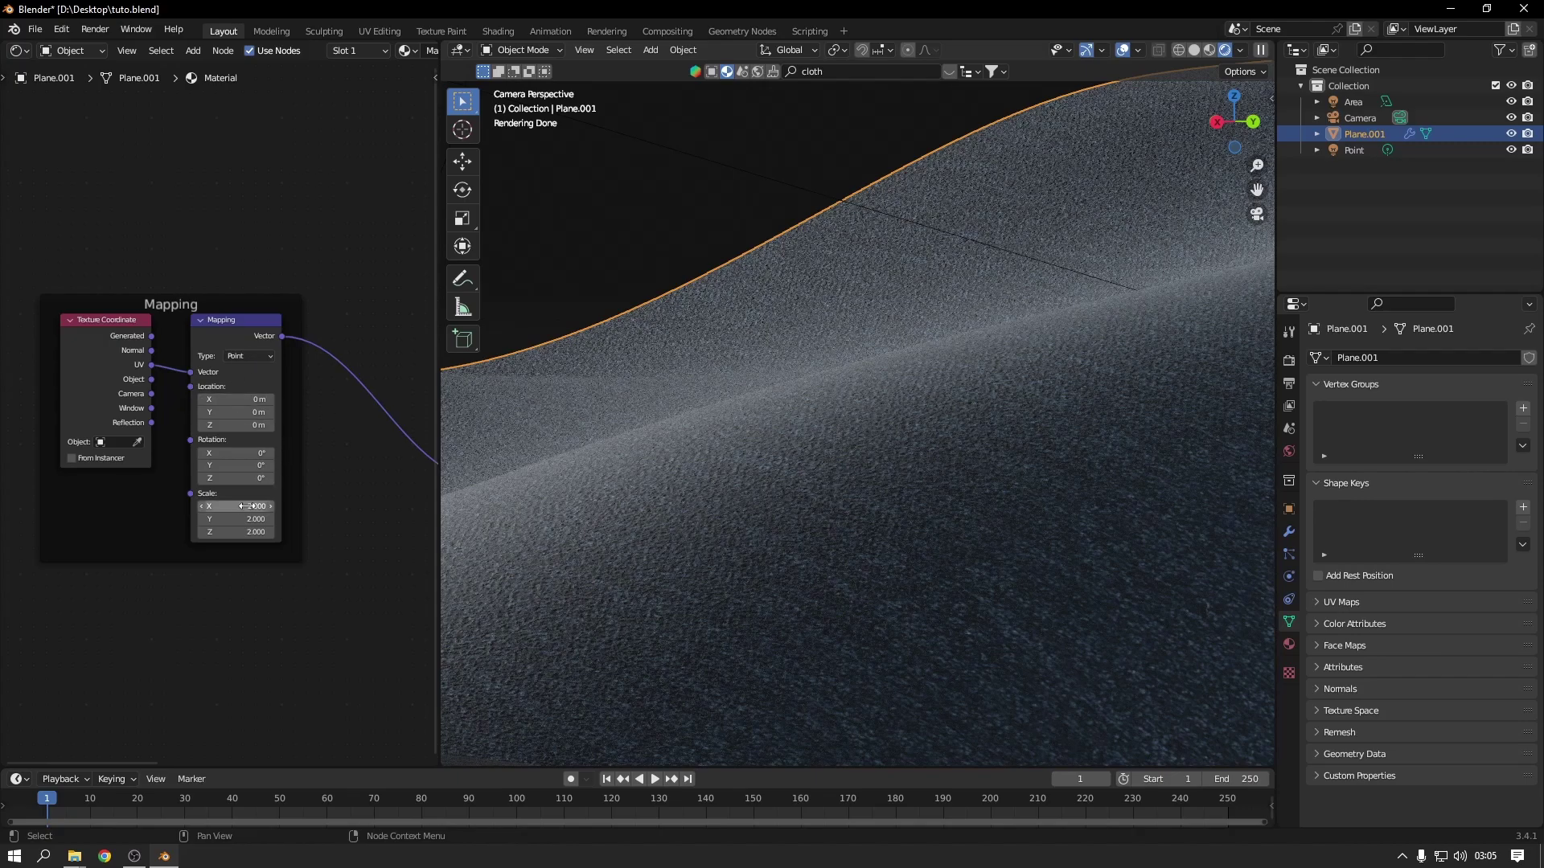
Step: Return the Mapping node's scale to 1 on all three axes to compare the texture size
{"action": "scroll", "coordinate": [235, 502], "scroll_direction": "up", "scroll_amount": 3}
{"action": "mouse_move", "coordinate": [235, 509]}
{"action": "left_mouse_down"}
{"action": "mouse_move", "coordinate": [234, 554]}
{"action": "mouse_move", "coordinate": [235, 509]}
{"action": "mouse_move", "coordinate": [259, 554]}
{"action": "mouse_move", "coordinate": [260, 515]}
{"action": "left_mouse_up"}
{"action": "left_click", "coordinate": [257, 486]}
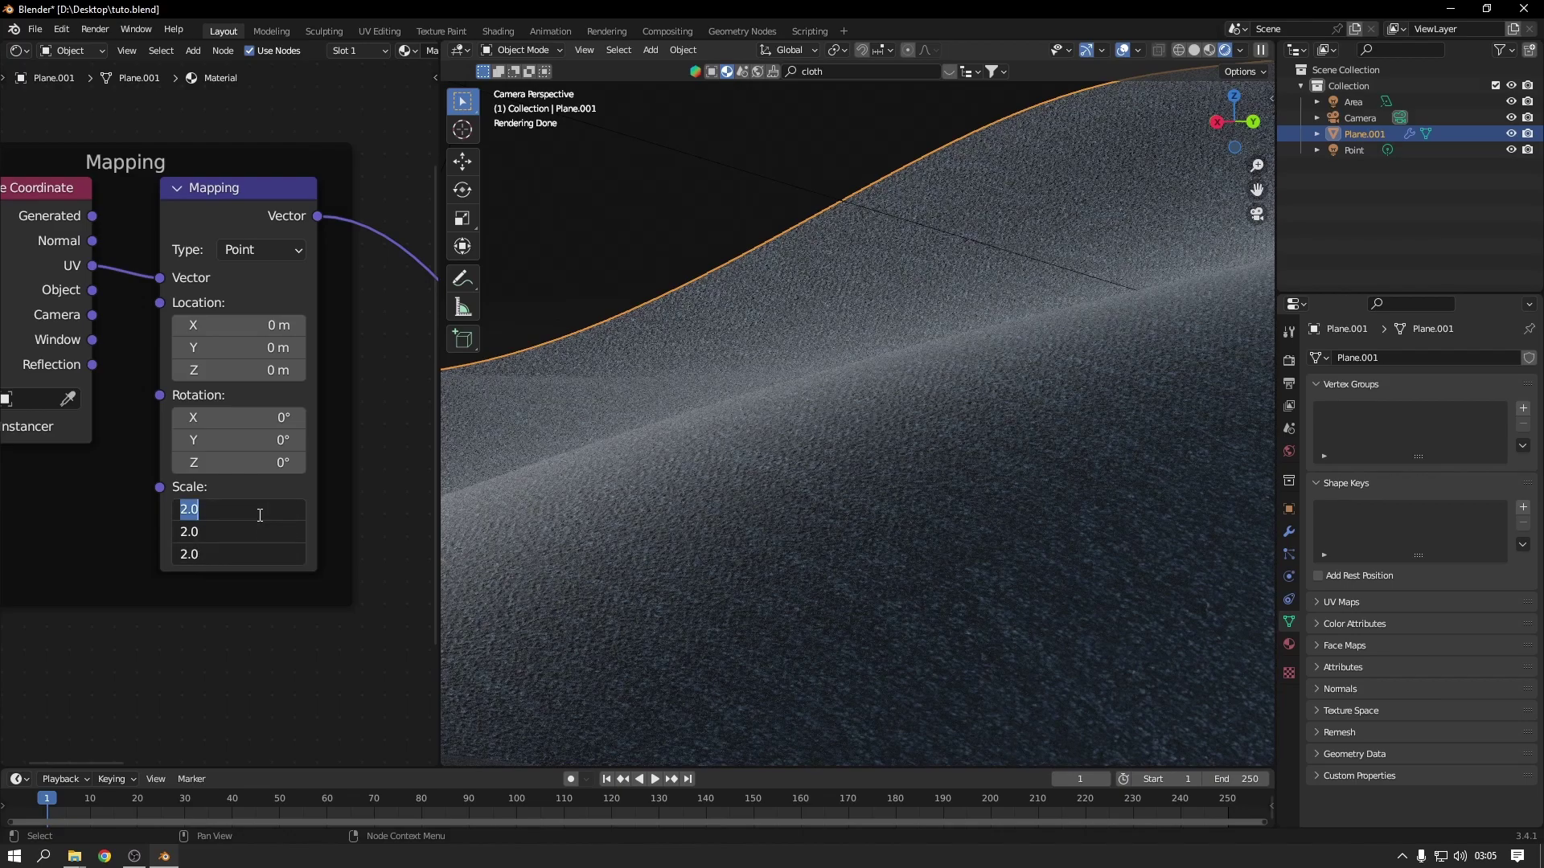
{"action": "type", "text": "1"}
{"action": "key", "text": "Return"}
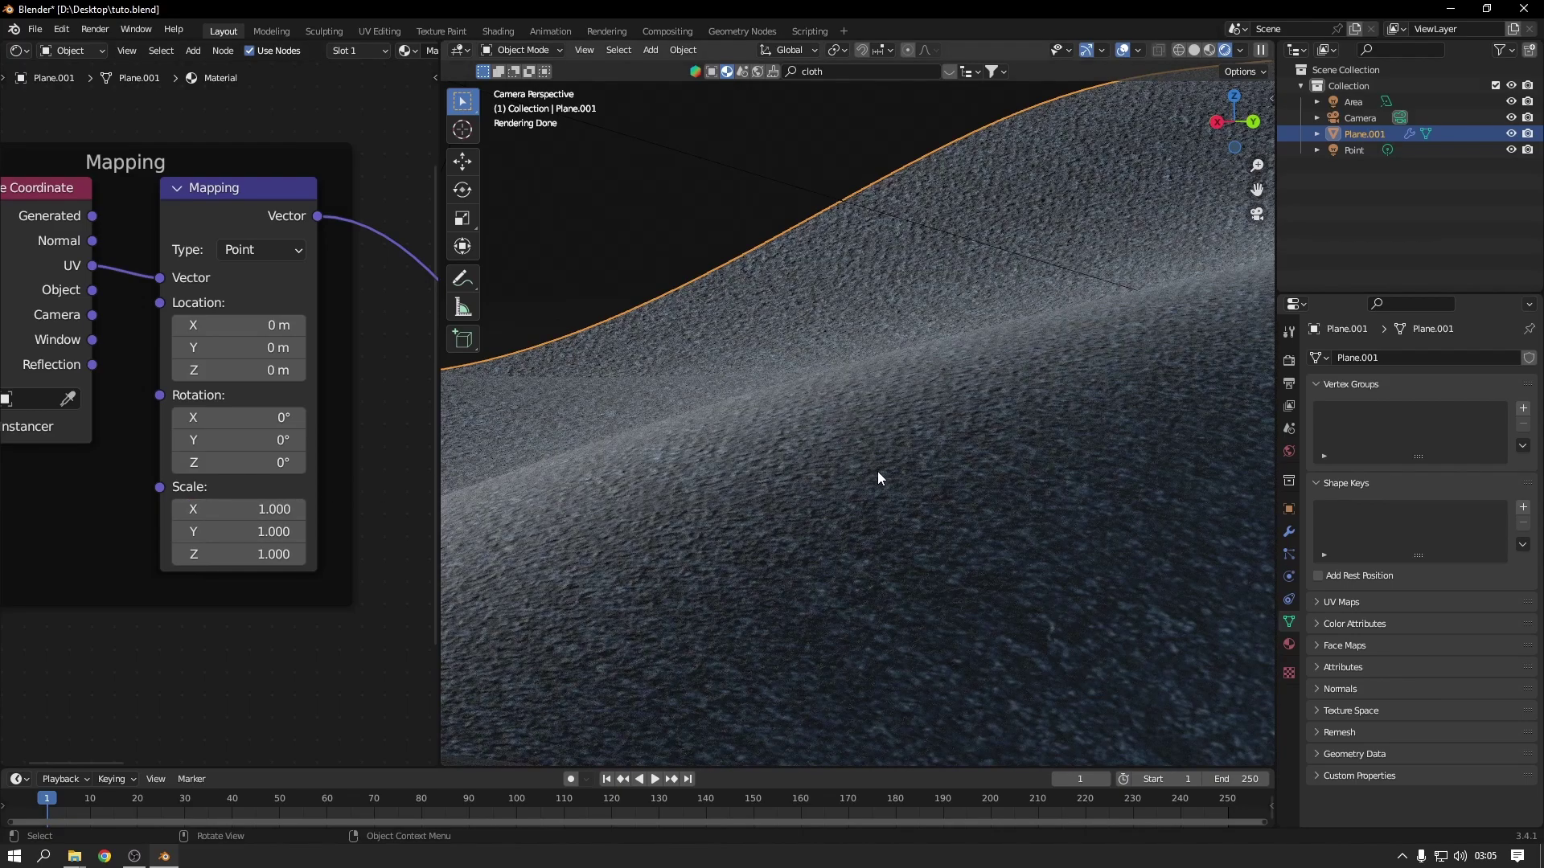
Step: Set the Mapping node's scale to 2 again on all axes and check the fabric in the rendered camera view
{"action": "mouse_move", "coordinate": [259, 509]}
{"action": "left_mouse_down"}
{"action": "mouse_move", "coordinate": [259, 554]}
{"action": "mouse_move", "coordinate": [259, 512]}
{"action": "left_mouse_up"}
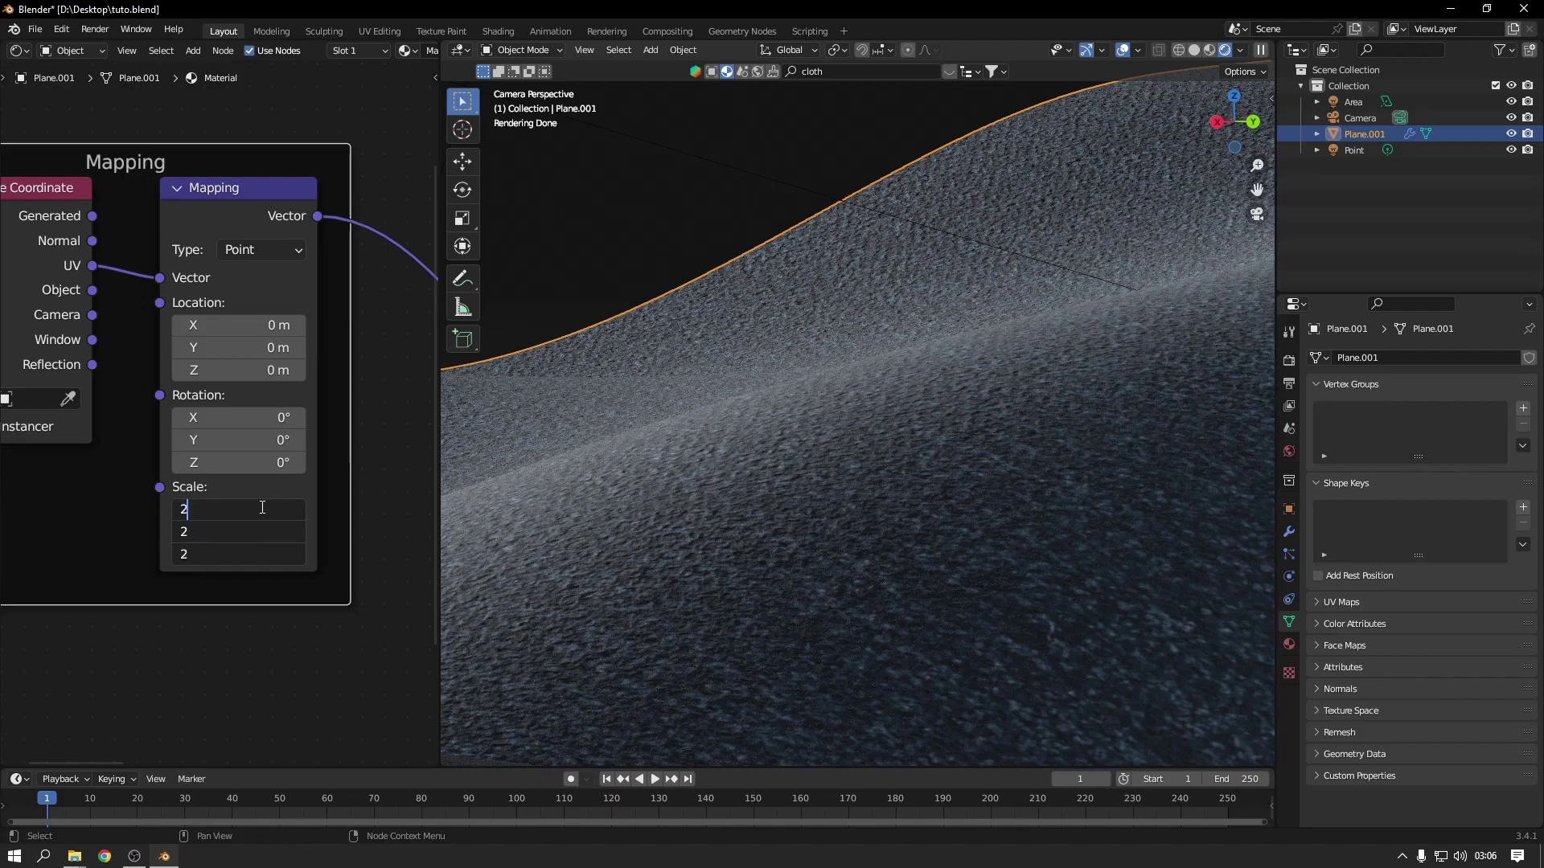
{"action": "type", "text": "2"}
{"action": "key", "text": "Return"}
{"action": "middle_click_drag", "start_coordinate": [944, 437], "coordinate": [844, 480]}
{"action": "scroll", "coordinate": [844, 479], "scroll_direction": "down", "scroll_amount": 3}
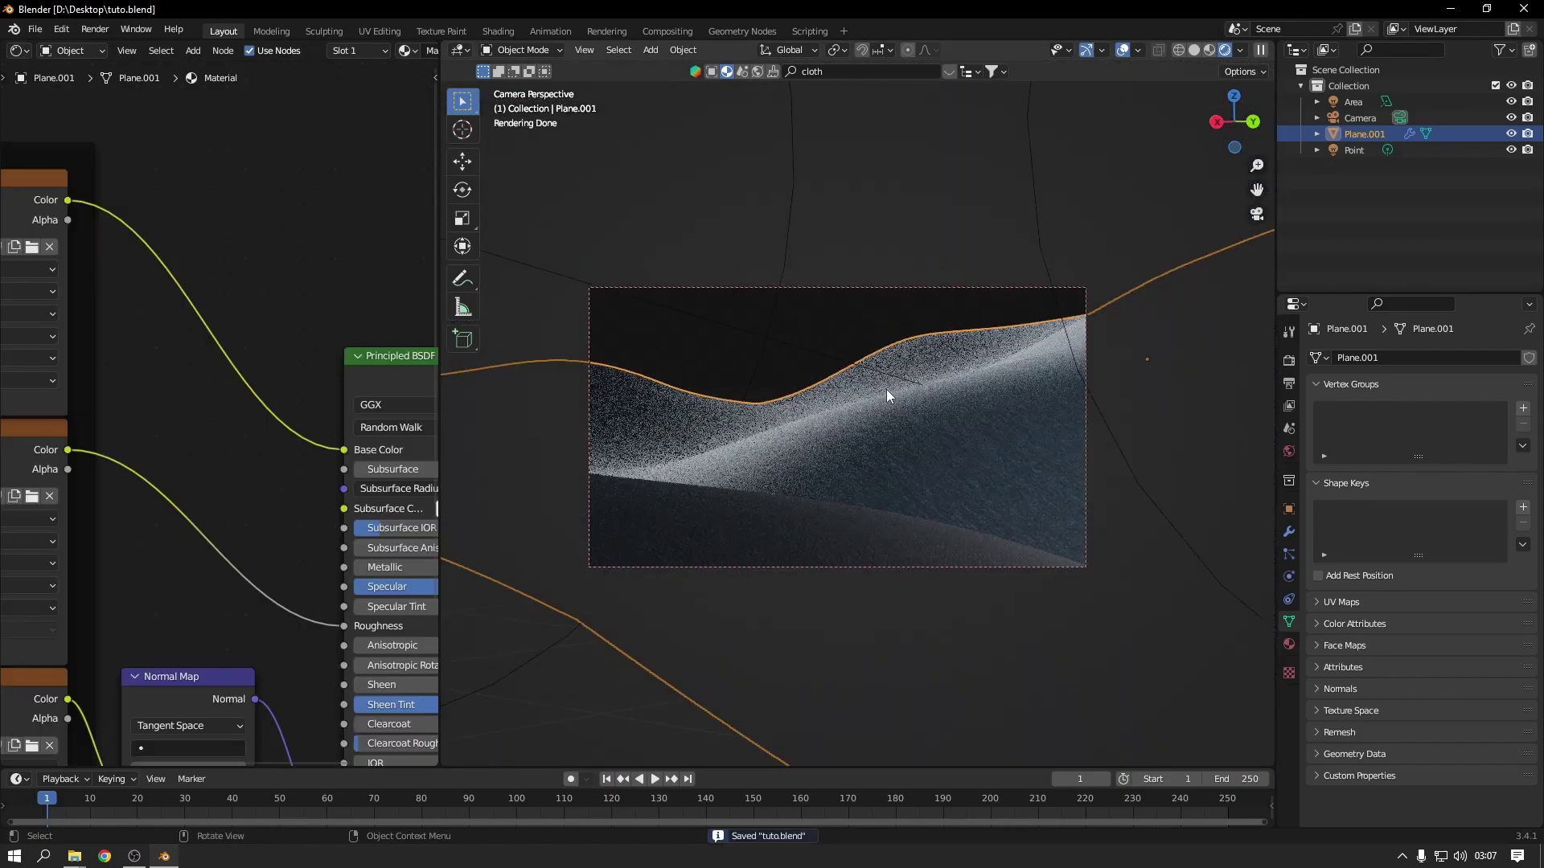
{"action": "scroll", "coordinate": [886, 389], "scroll_direction": "up", "scroll_amount": 3}
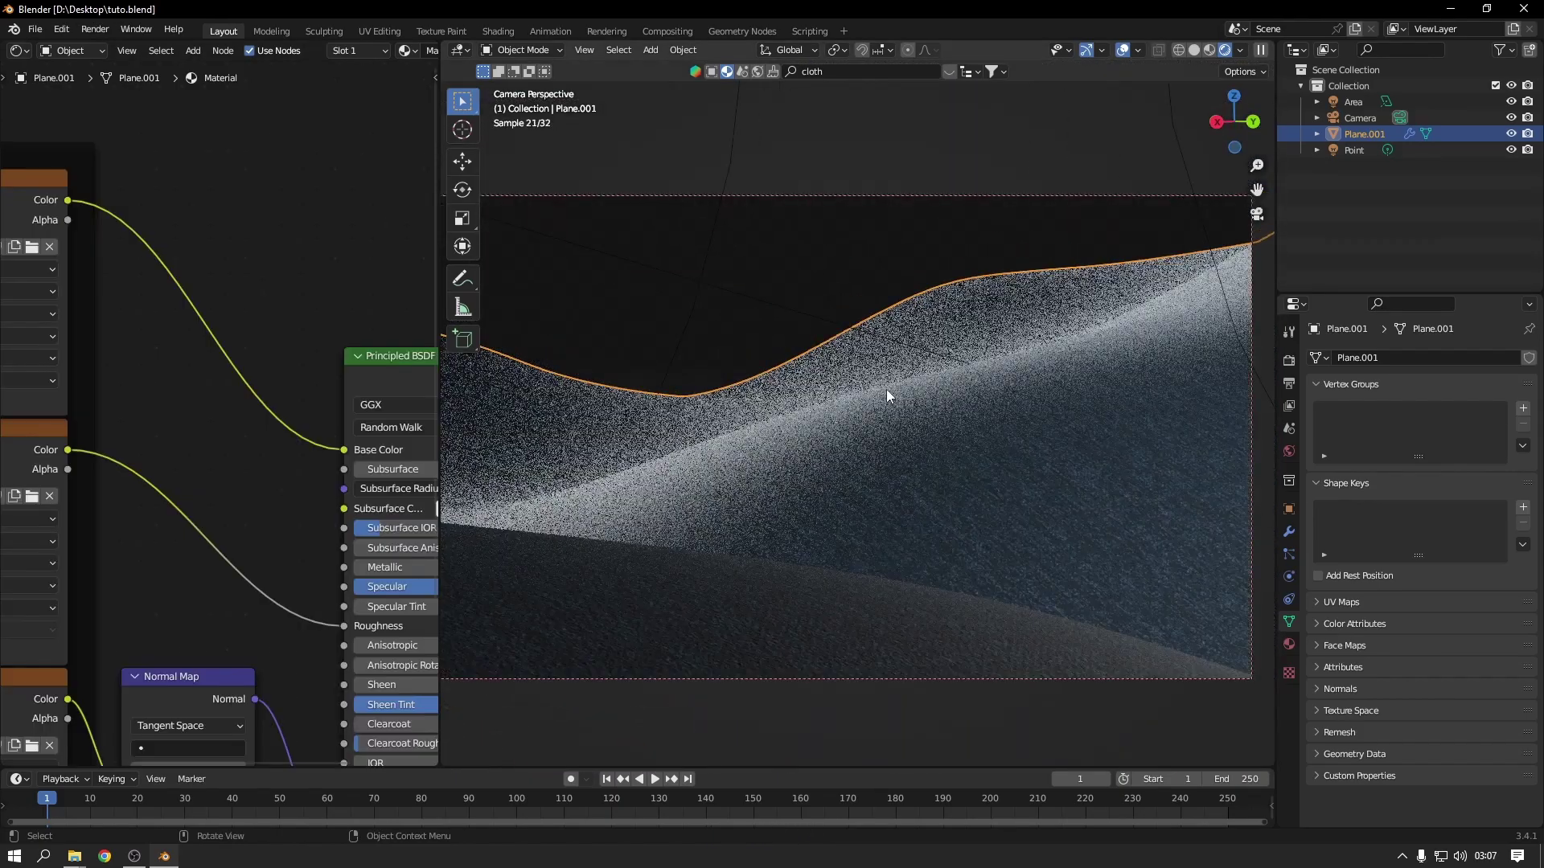
{"action": "middle_click_drag", "start_coordinate": [939, 411], "coordinate": [948, 399], "text": "shift"}
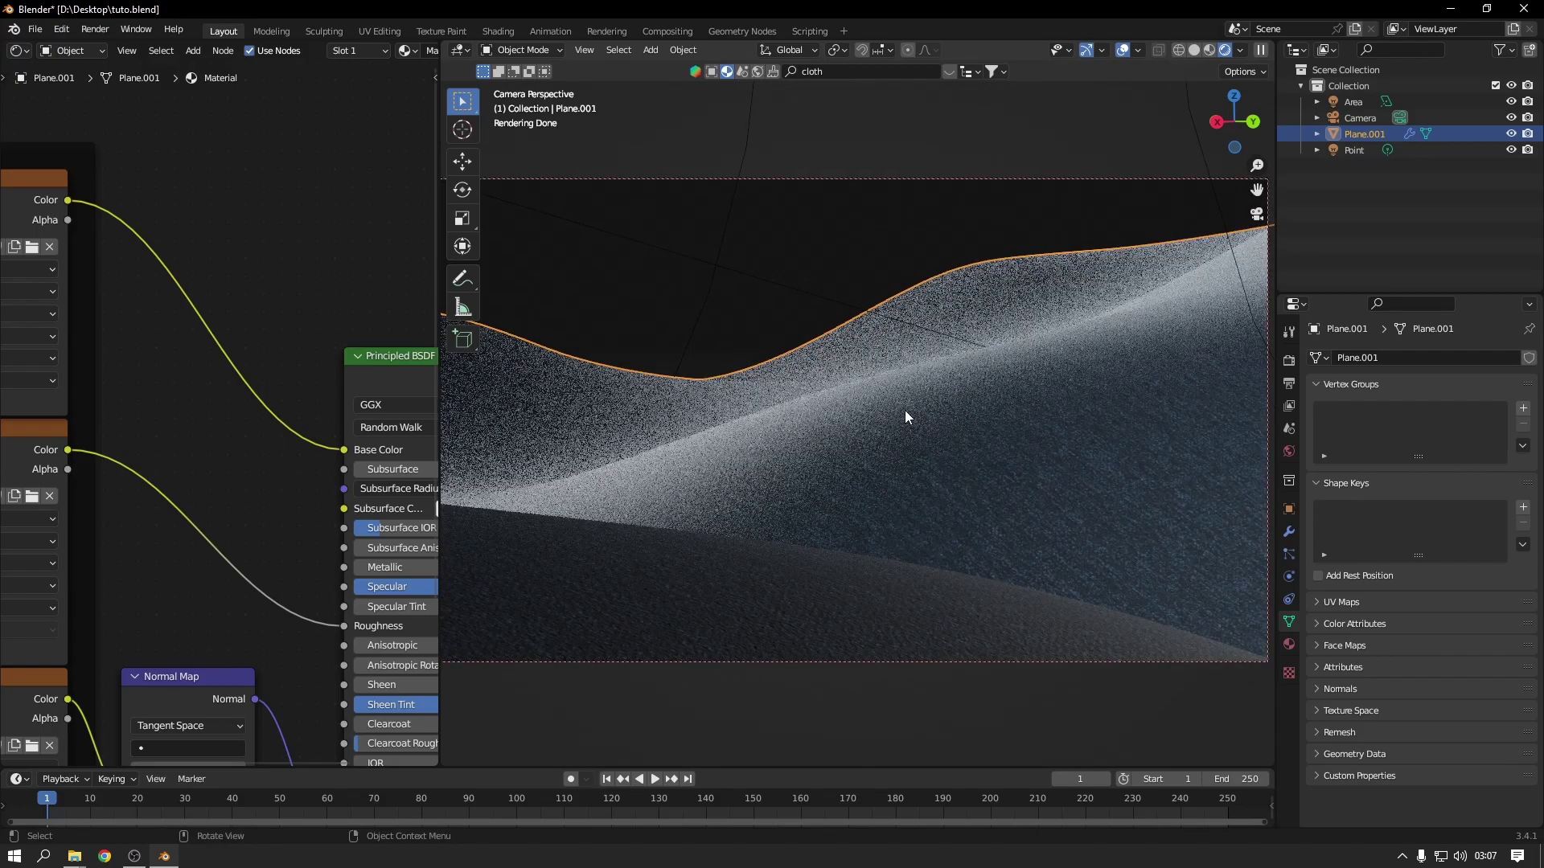
Step: Add a particle system to the cloth plane and make it the Hair type
{"action": "left_click", "coordinate": [1288, 554]}
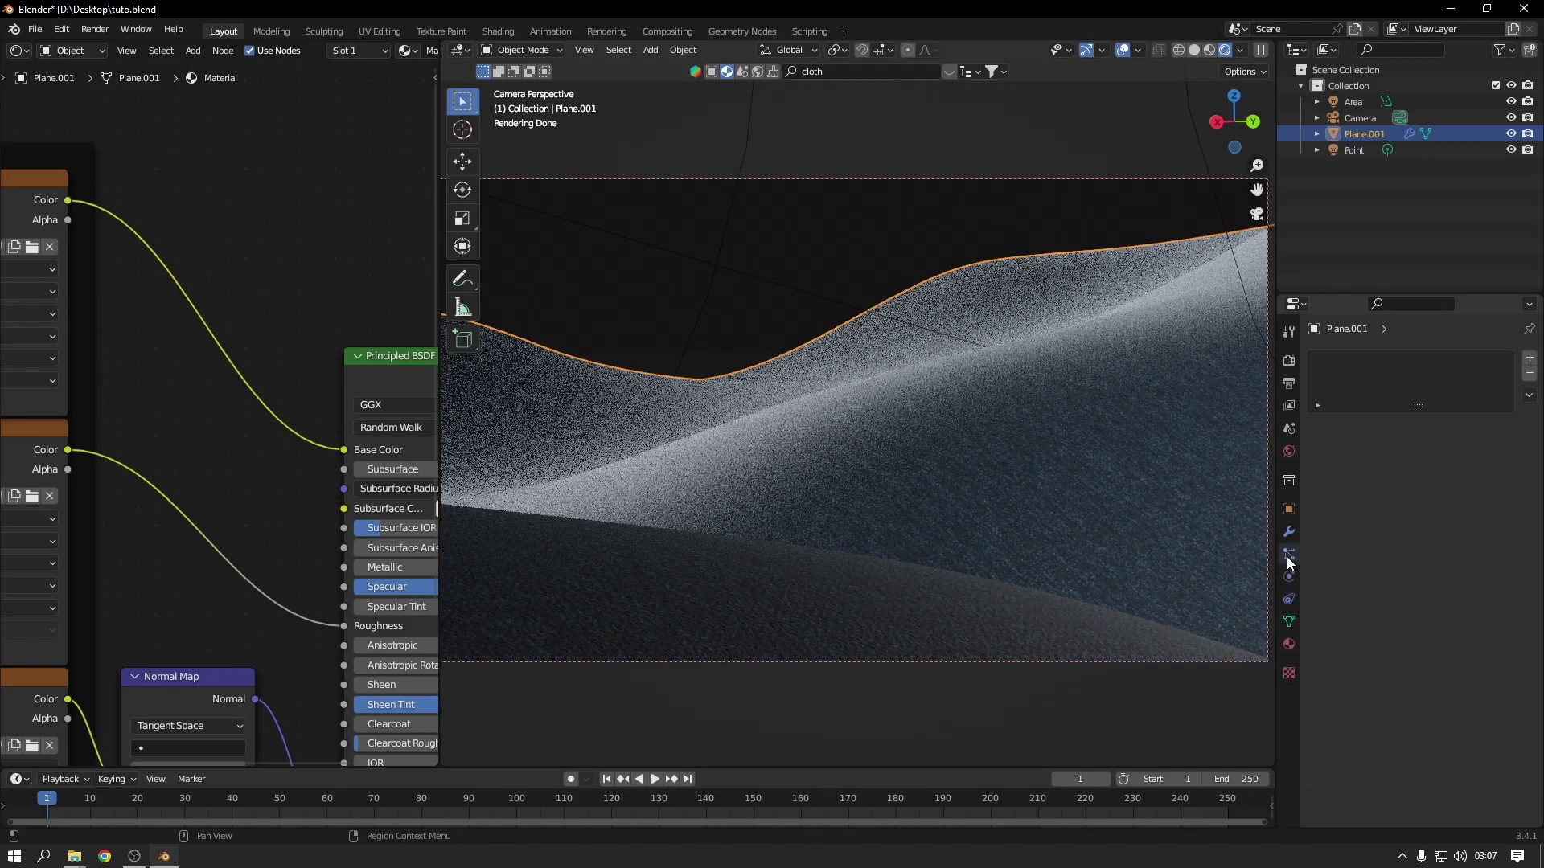
{"action": "left_click", "coordinate": [1528, 358]}
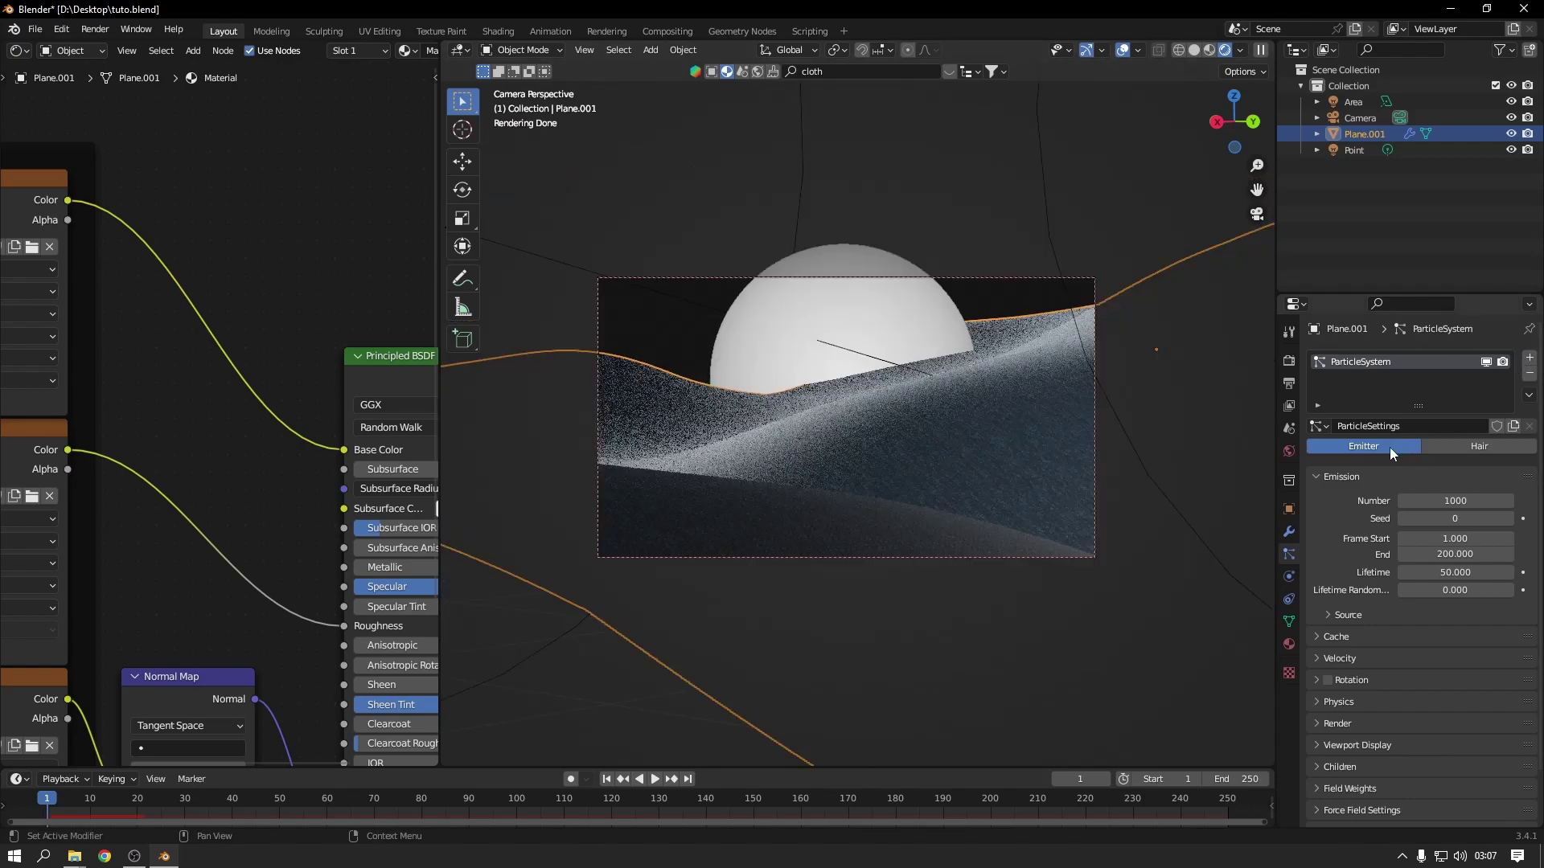
{"action": "left_click", "coordinate": [1479, 446]}
{"action": "scroll", "coordinate": [690, 469], "scroll_direction": "up", "scroll_amount": 2}
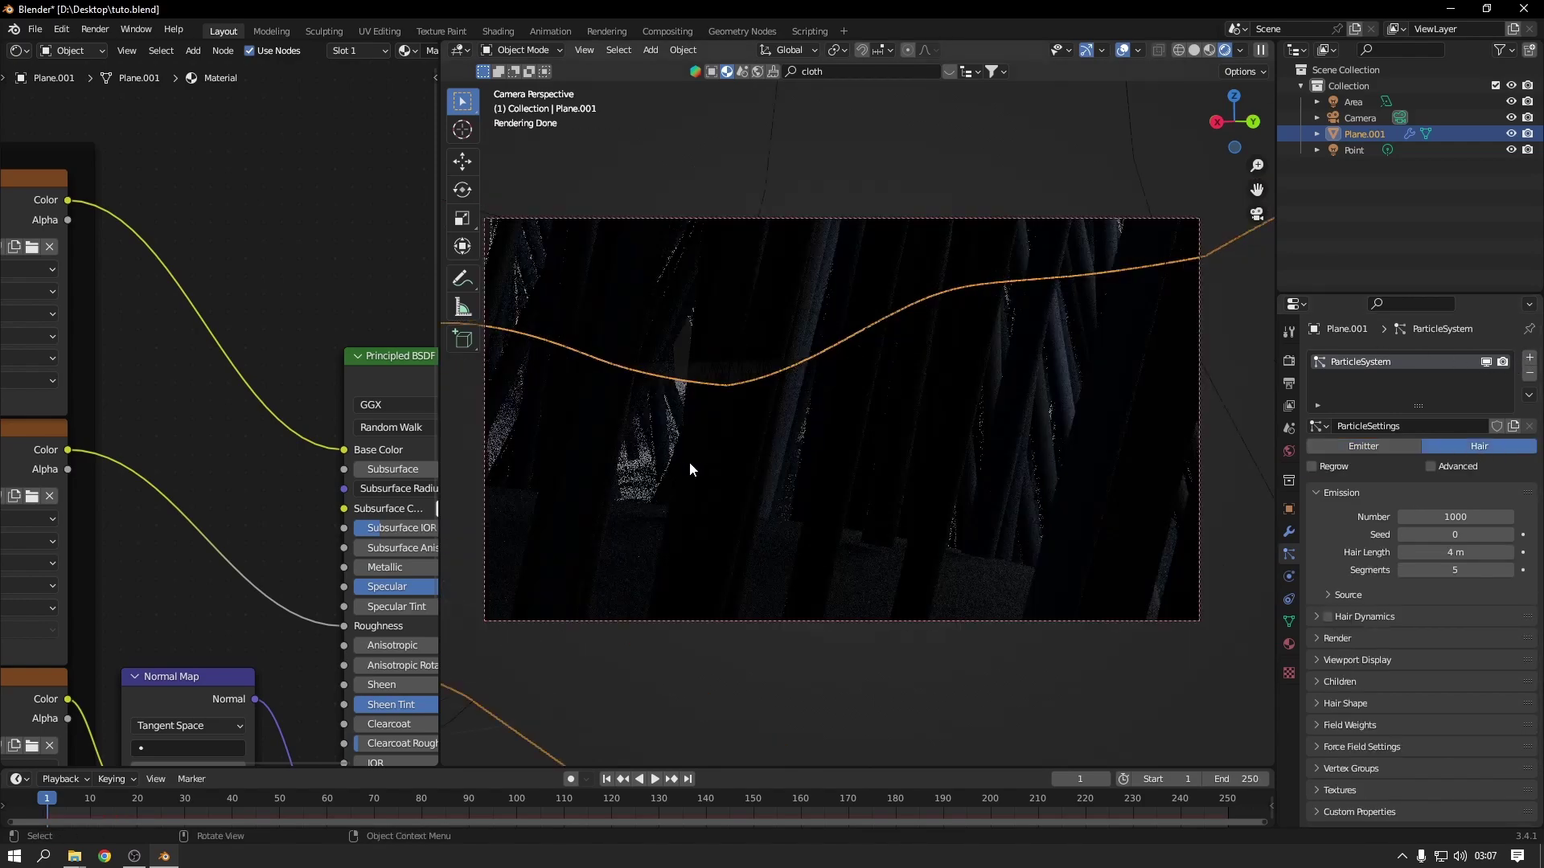
{"action": "scroll", "coordinate": [740, 452], "scroll_direction": "up", "scroll_amount": 1}
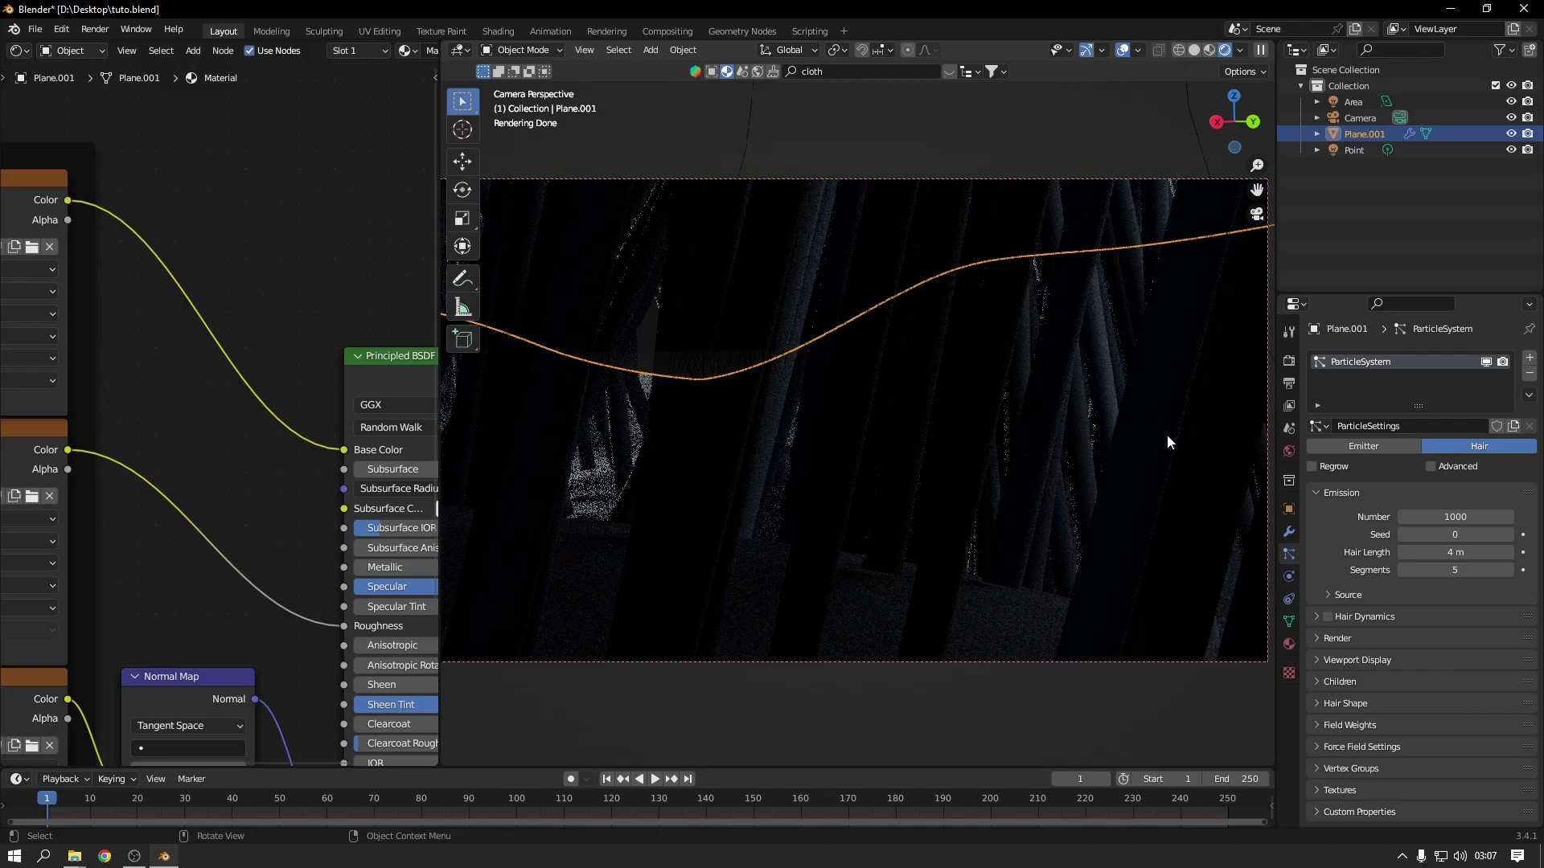
Step: Enable the Advanced hair options and set the particle system's hair length to 0 m
{"action": "left_click", "coordinate": [1432, 469]}
{"action": "left_click", "coordinate": [1469, 554]}
{"action": "type", "text": "0"}
{"action": "key", "text": "Return"}
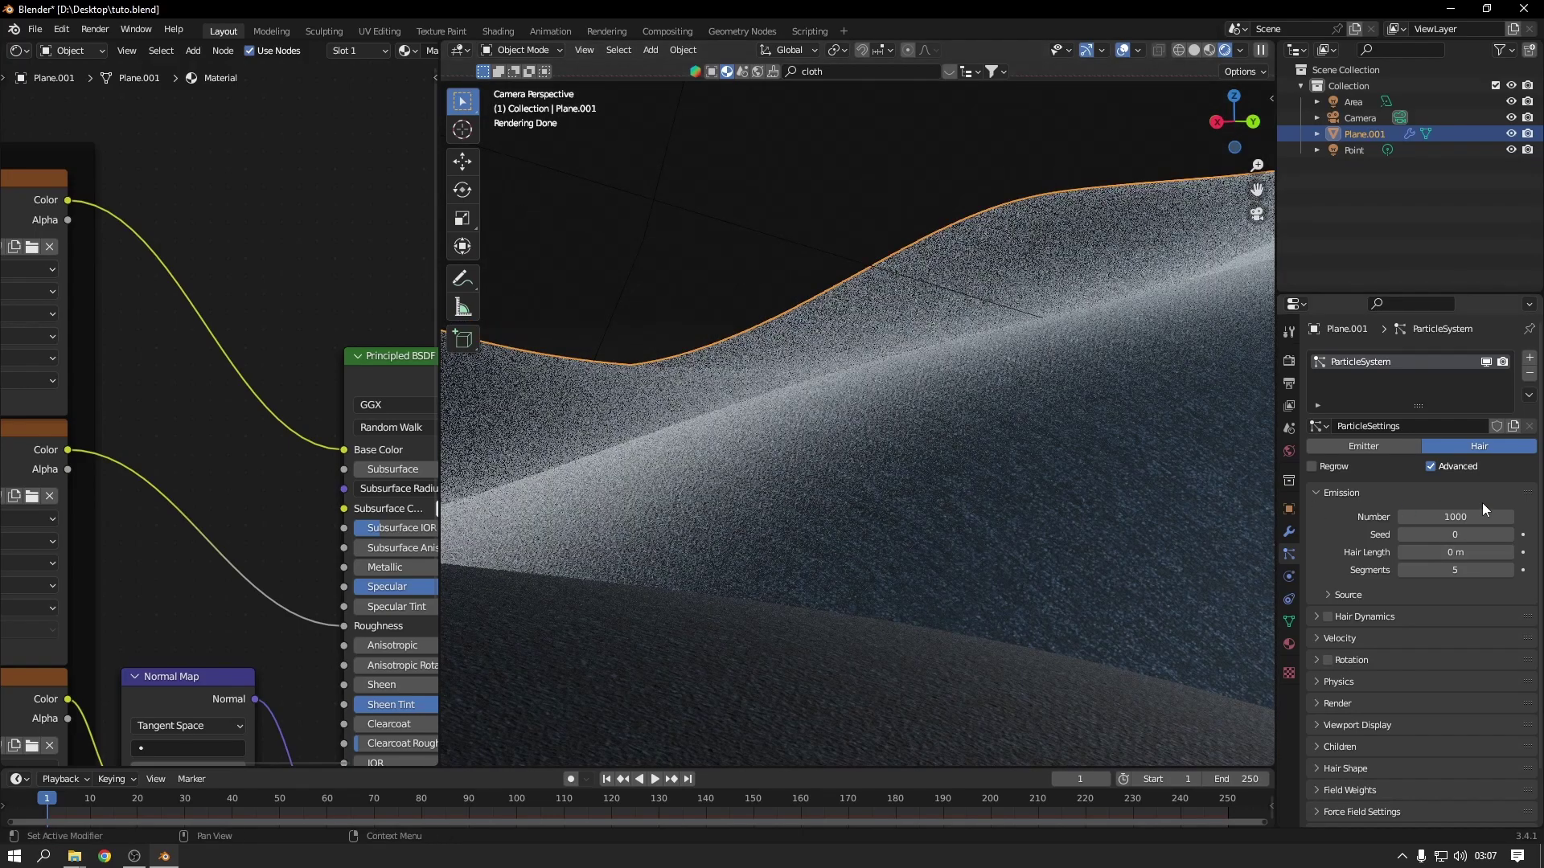
Step: Raise the hair particle number to 10000 and give the particle physics a Brownian force of 0.05
{"action": "left_click", "coordinate": [1459, 516]}
{"action": "key", "text": "Return"}
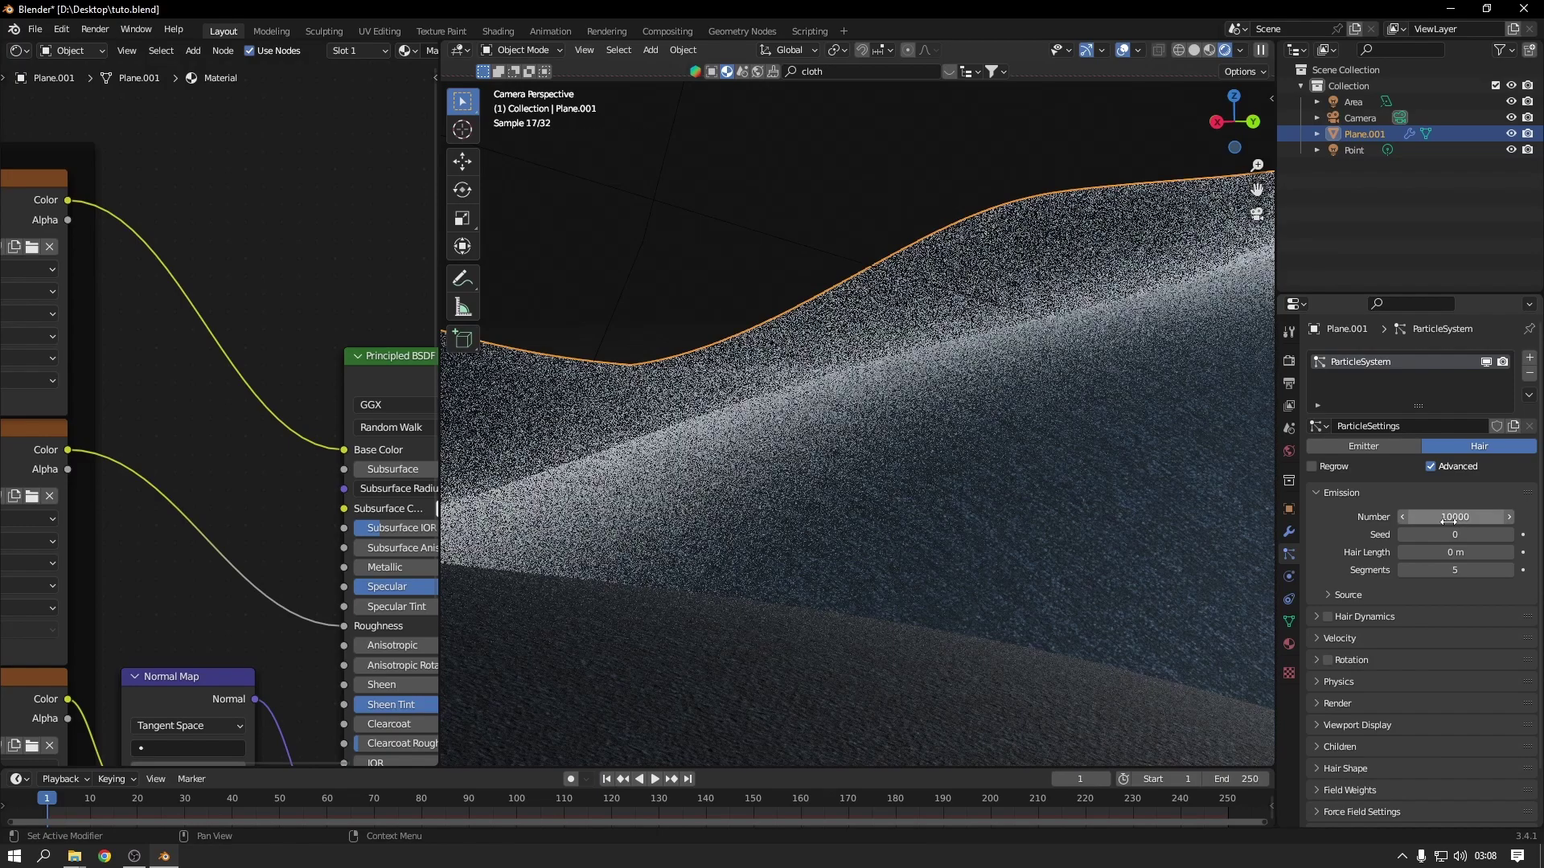
{"action": "scroll", "coordinate": [1380, 615], "scroll_direction": "down", "scroll_amount": 2}
{"action": "left_click", "coordinate": [1321, 622]}
{"action": "scroll", "coordinate": [1321, 623], "scroll_direction": "down", "scroll_amount": 4}
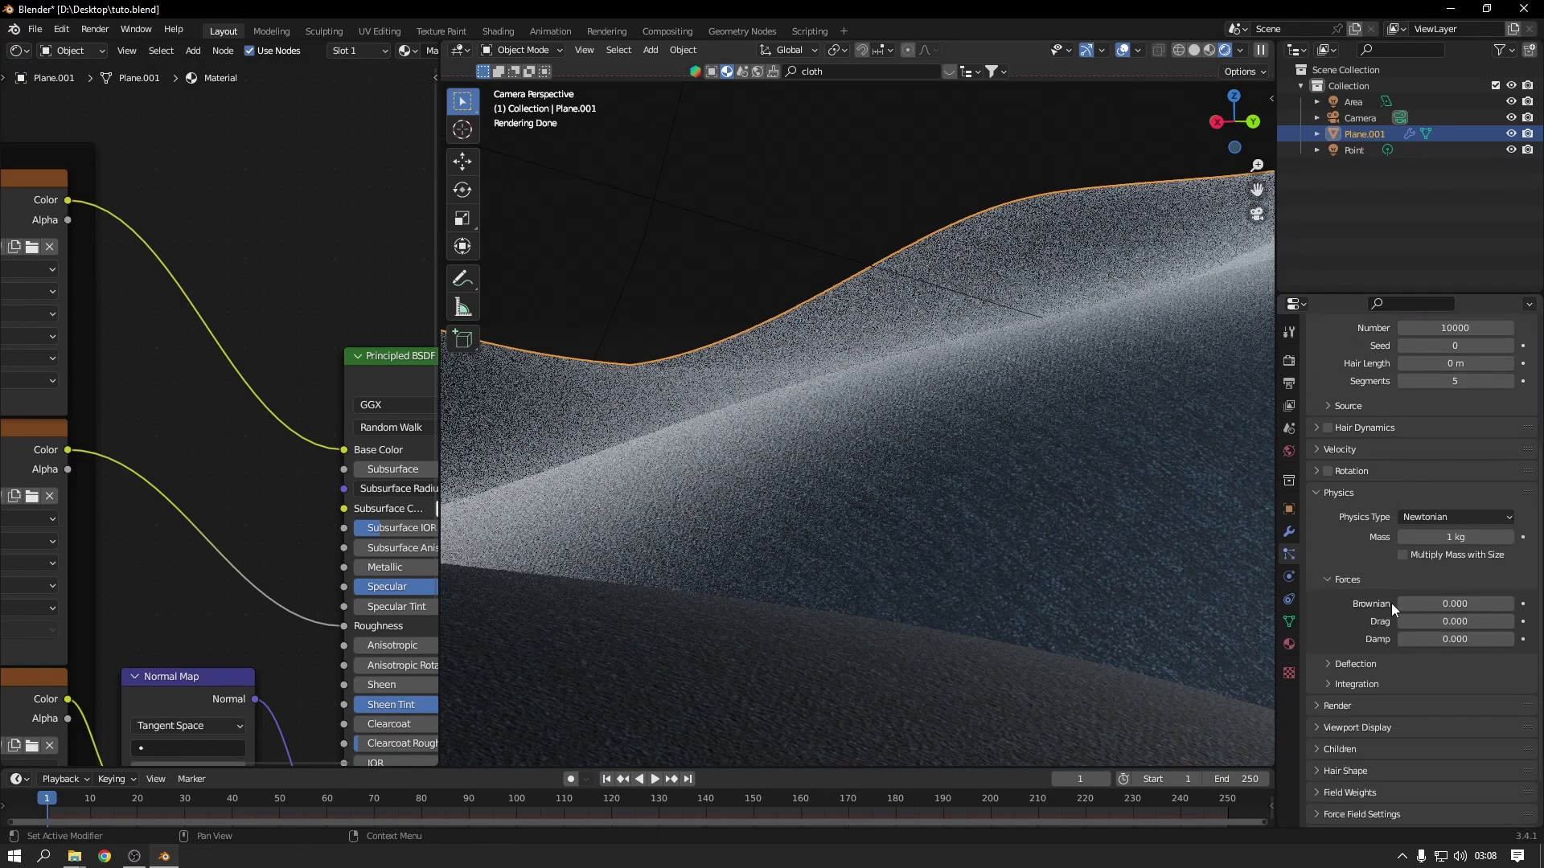
{"action": "left_click", "coordinate": [1461, 603]}
{"action": "type", "text": "5"}
{"action": "key", "text": "Return"}
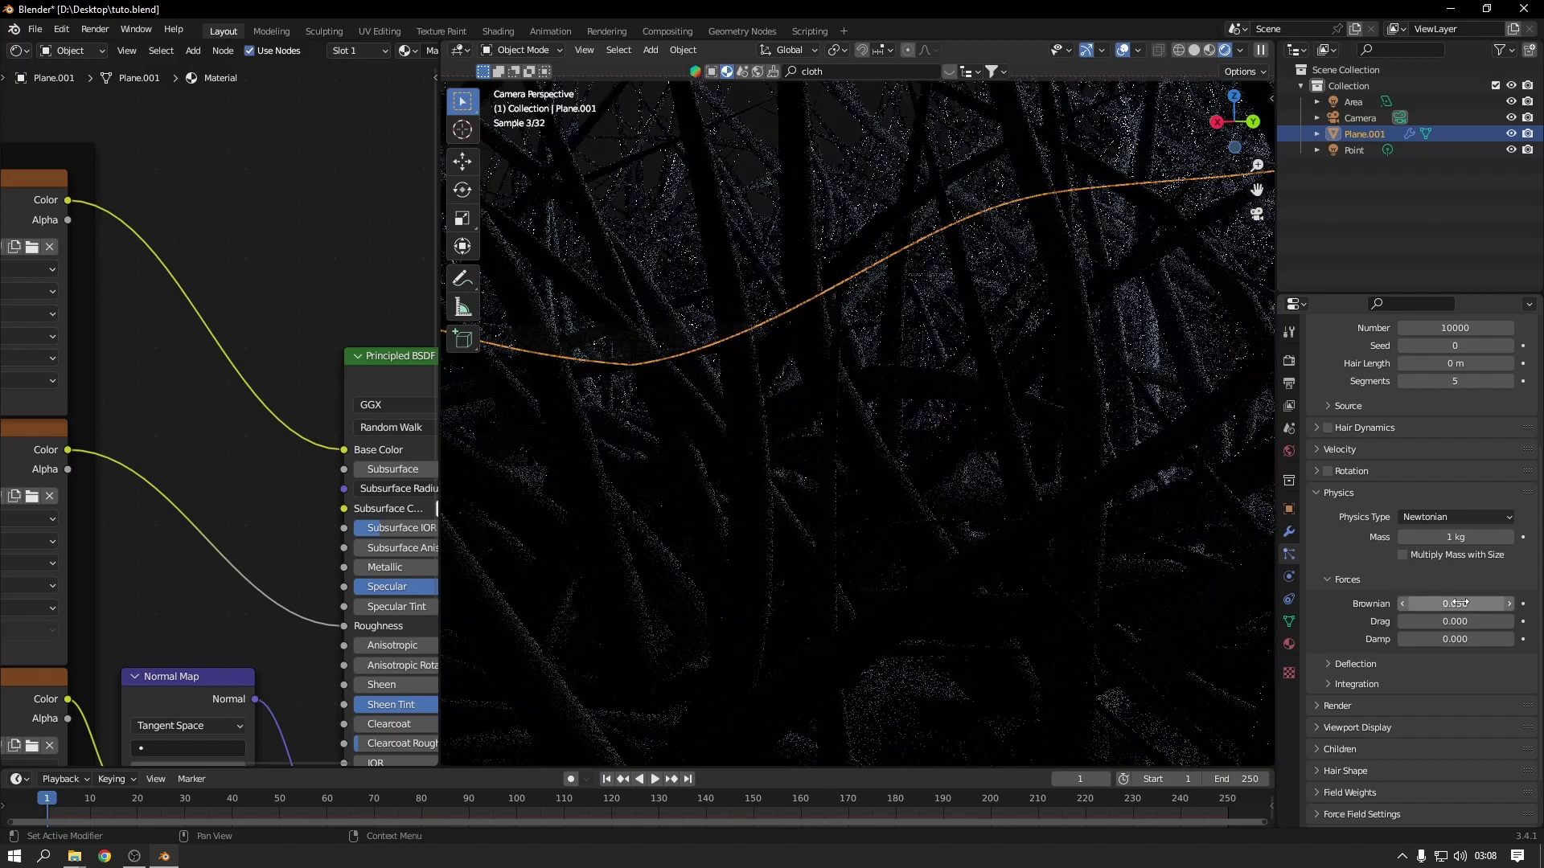
Step: Set the Damp force in the hair physics to 0.05
{"action": "left_click", "coordinate": [1460, 639]}
{"action": "type", "text": "0.05"}
{"action": "key", "text": "Return"}
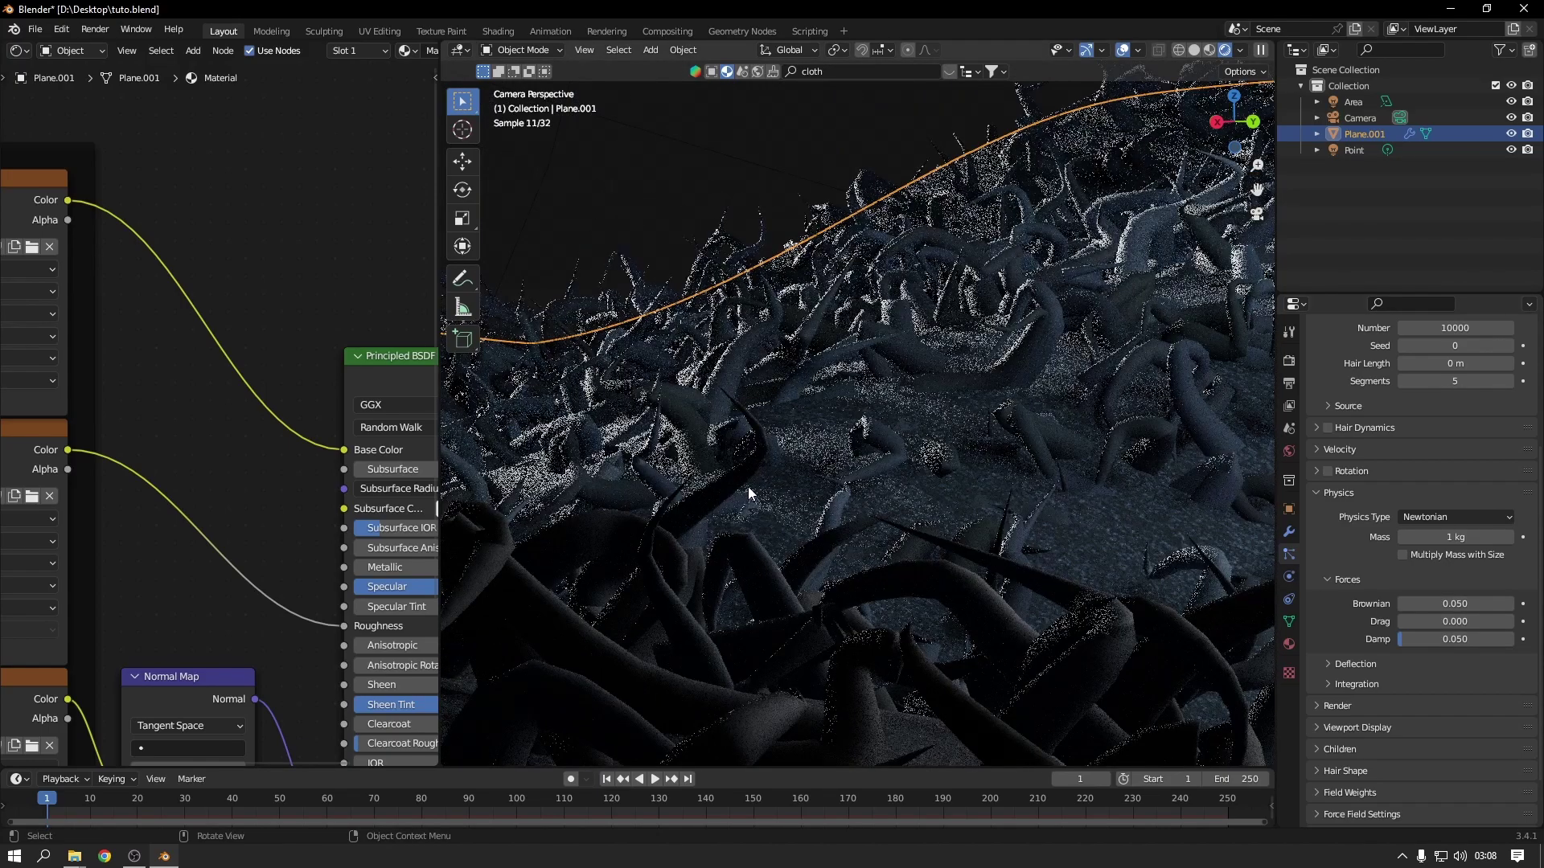
Step: Disable Close Tip in the hair shape and set both the root and tip diameters to 0.02 m
{"action": "scroll", "coordinate": [1320, 697], "scroll_direction": "down", "scroll_amount": 2}
{"action": "left_click", "coordinate": [1315, 709]}
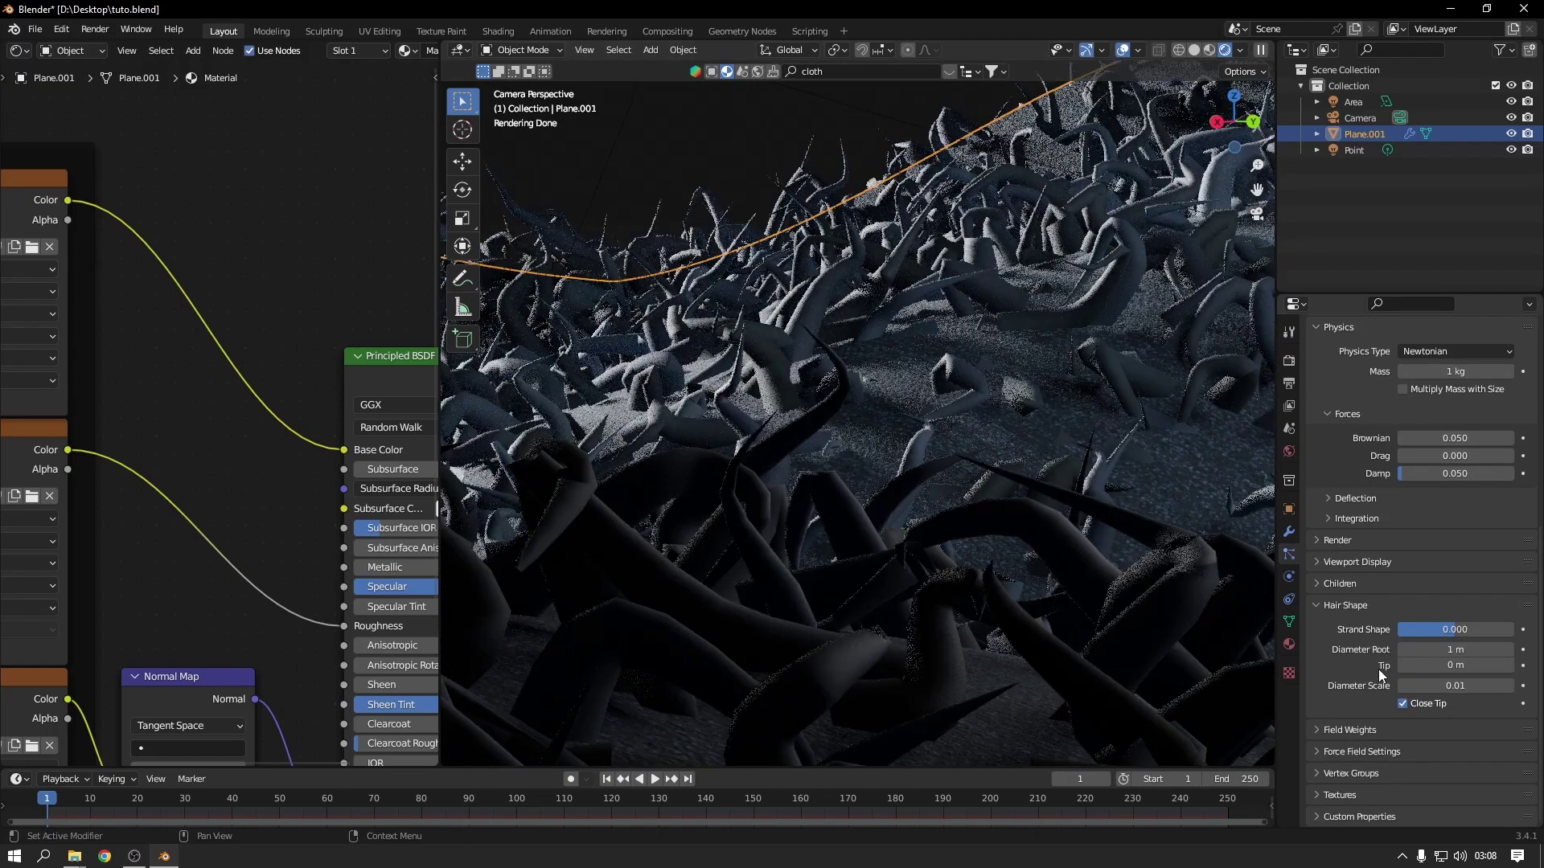
{"action": "left_click", "coordinate": [1403, 704]}
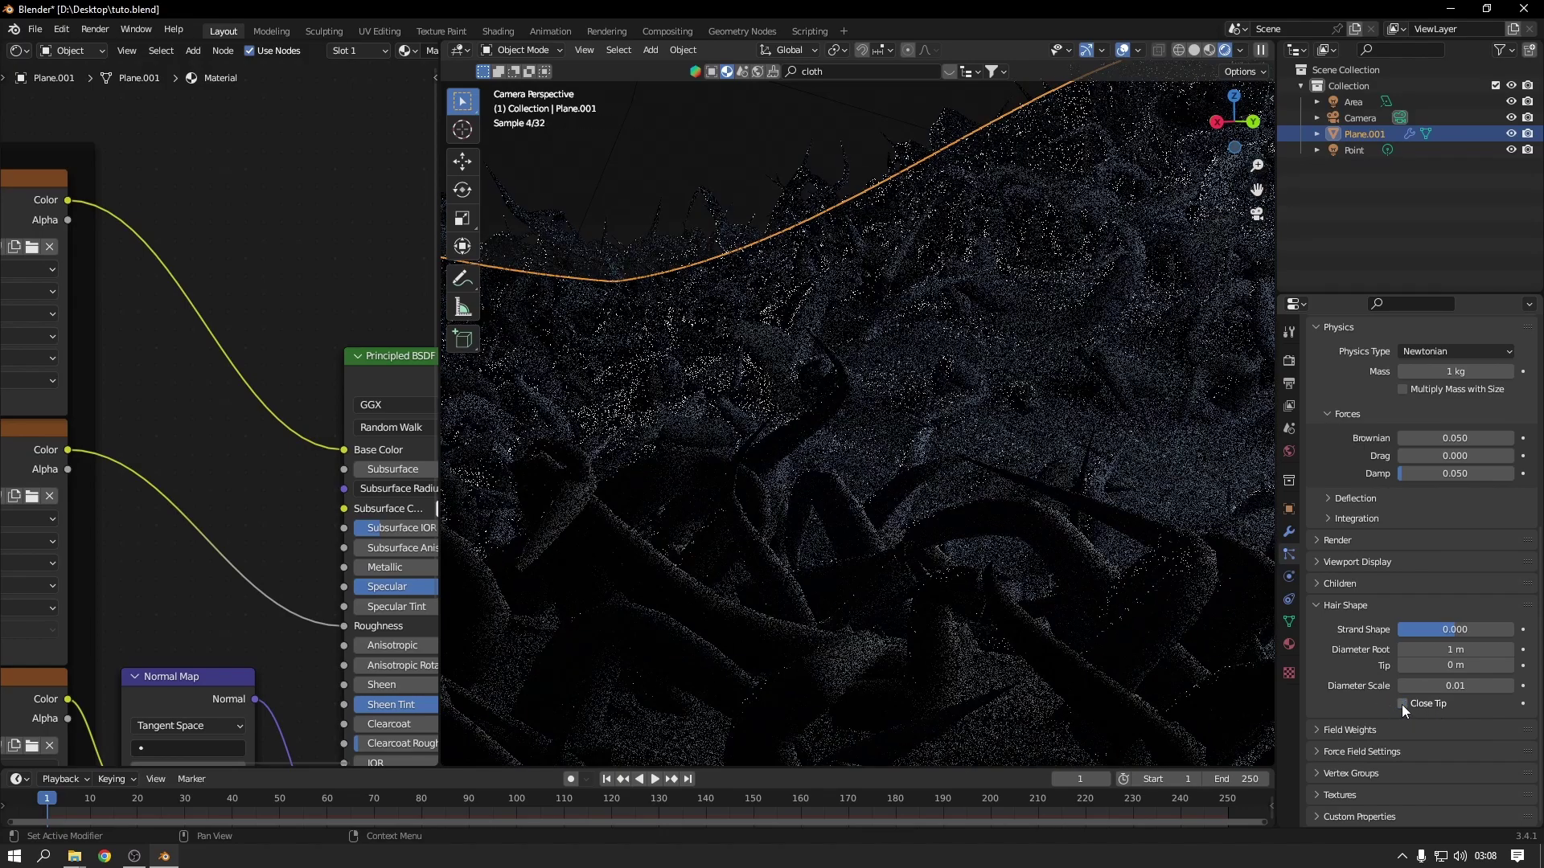
{"action": "left_click", "coordinate": [1445, 649]}
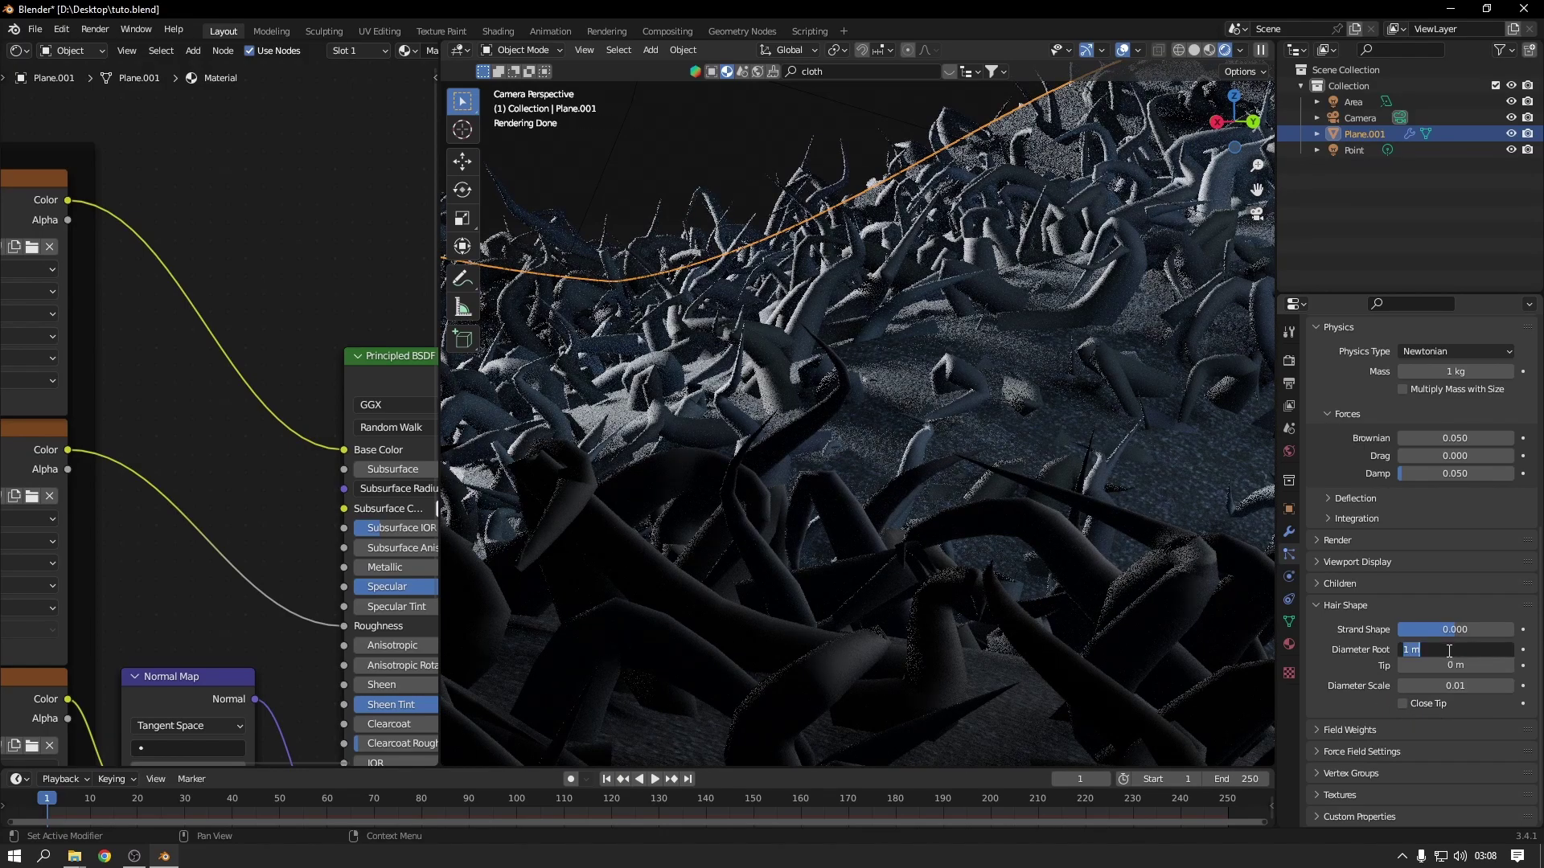
{"action": "type", "text": ".02"}
{"action": "key", "text": "Return"}
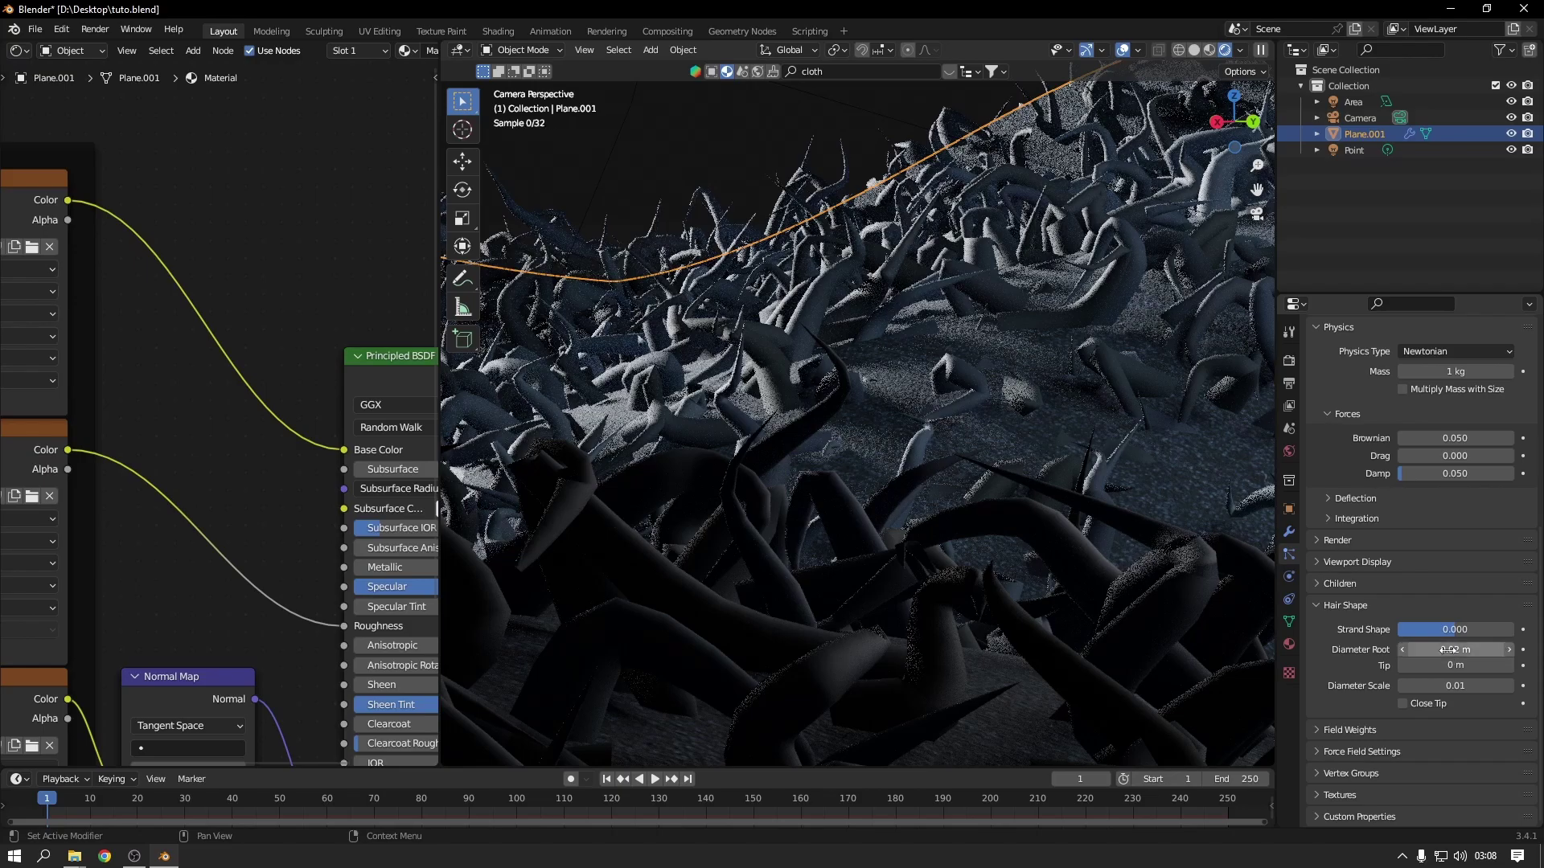
{"action": "left_click", "coordinate": [1459, 666]}
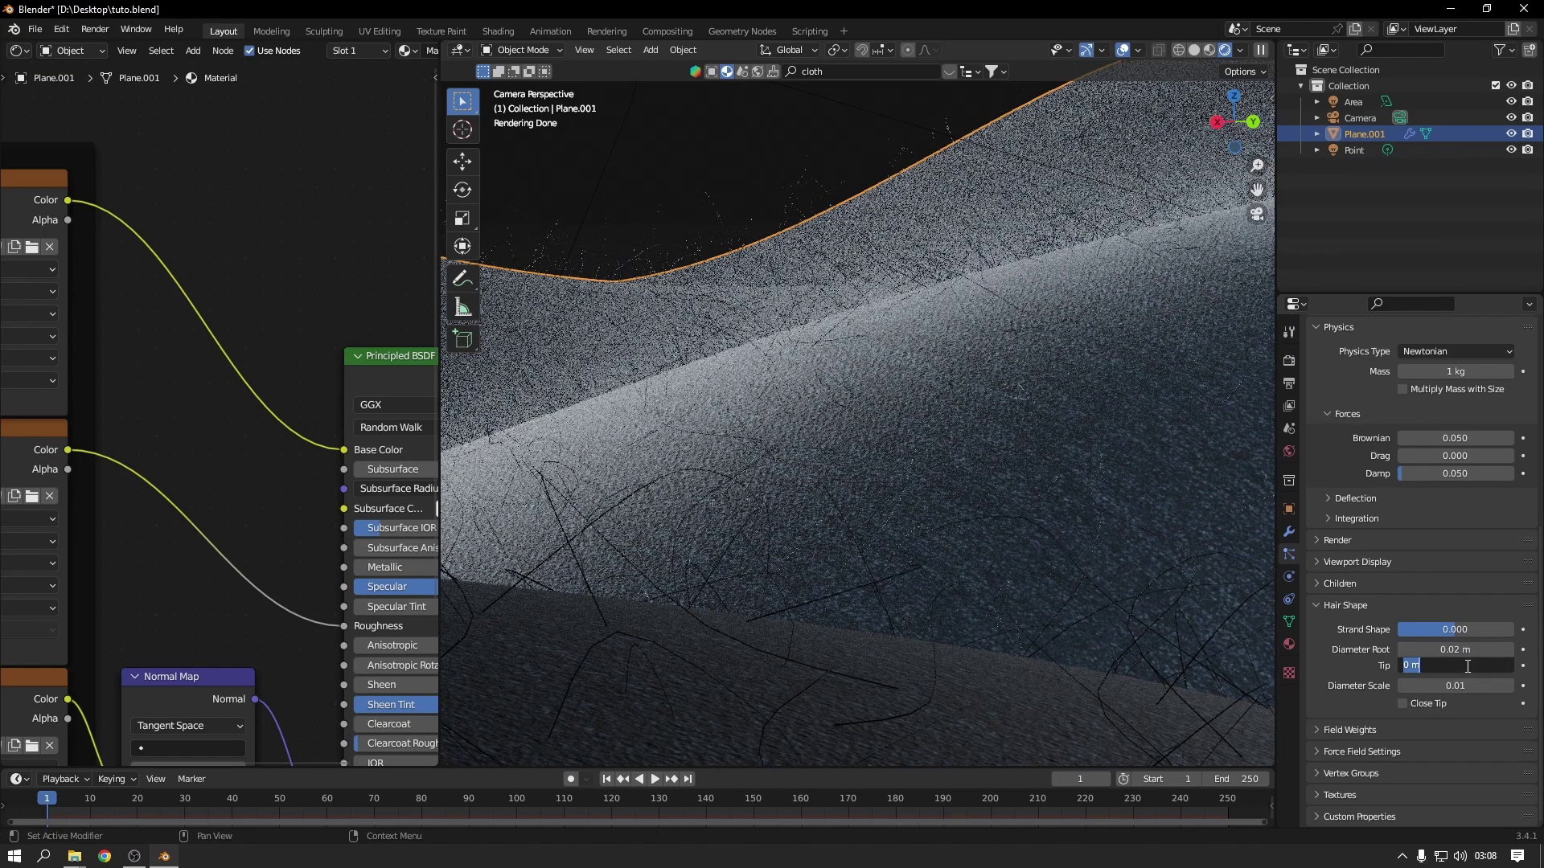
{"action": "type", "text": ".02"}
{"action": "key", "text": "Return"}
Step: Inspect the hairs close up on the fabric and set the particle mass to 5 kg
{"action": "scroll", "coordinate": [800, 449], "scroll_direction": "up", "scroll_amount": 2}
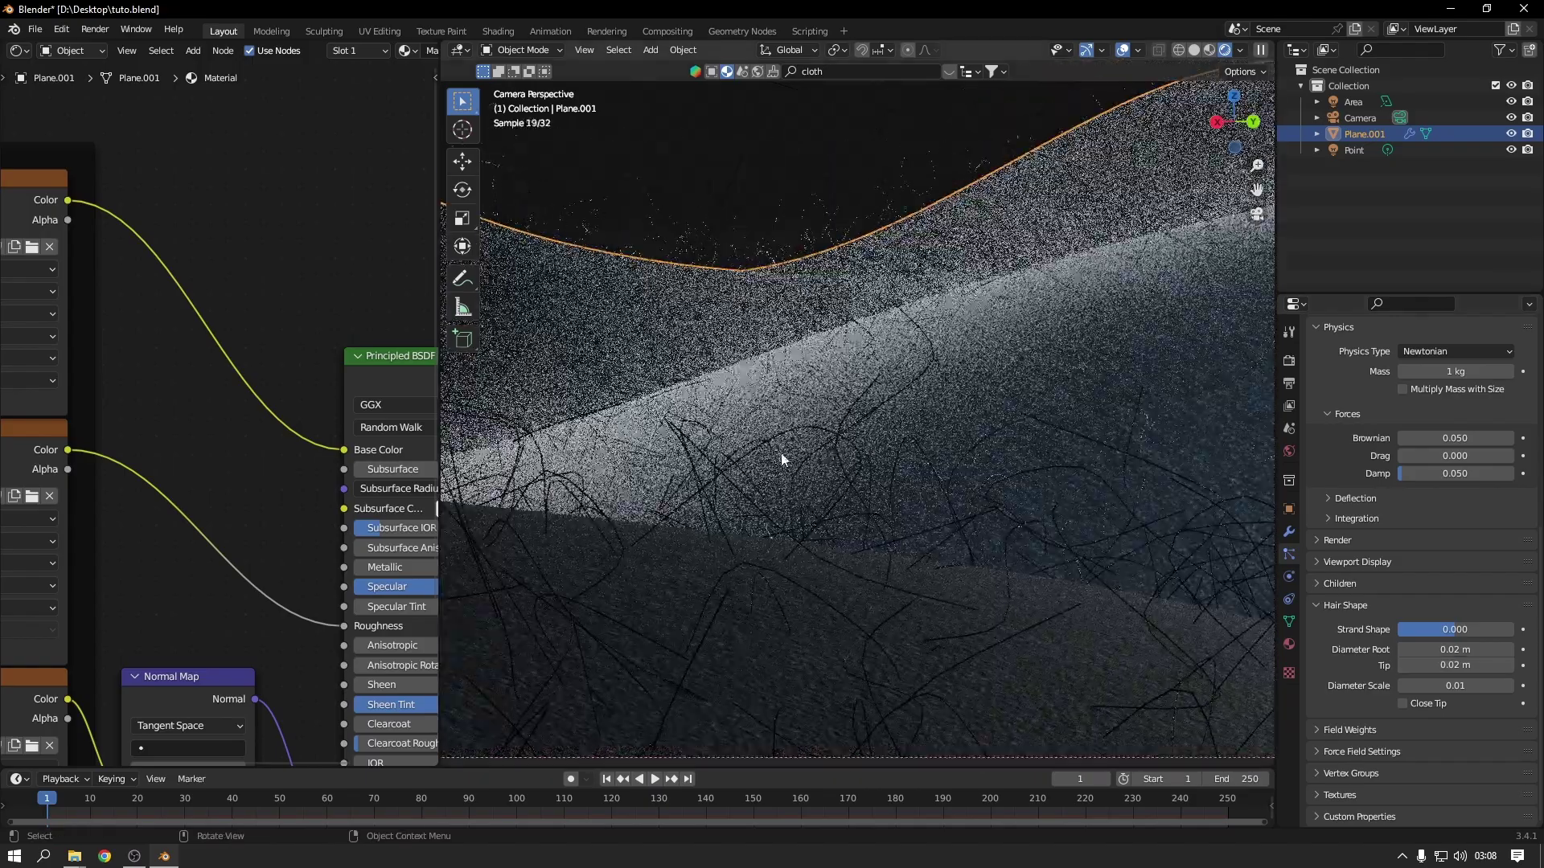
{"action": "scroll", "coordinate": [772, 476], "scroll_direction": "up", "scroll_amount": 2}
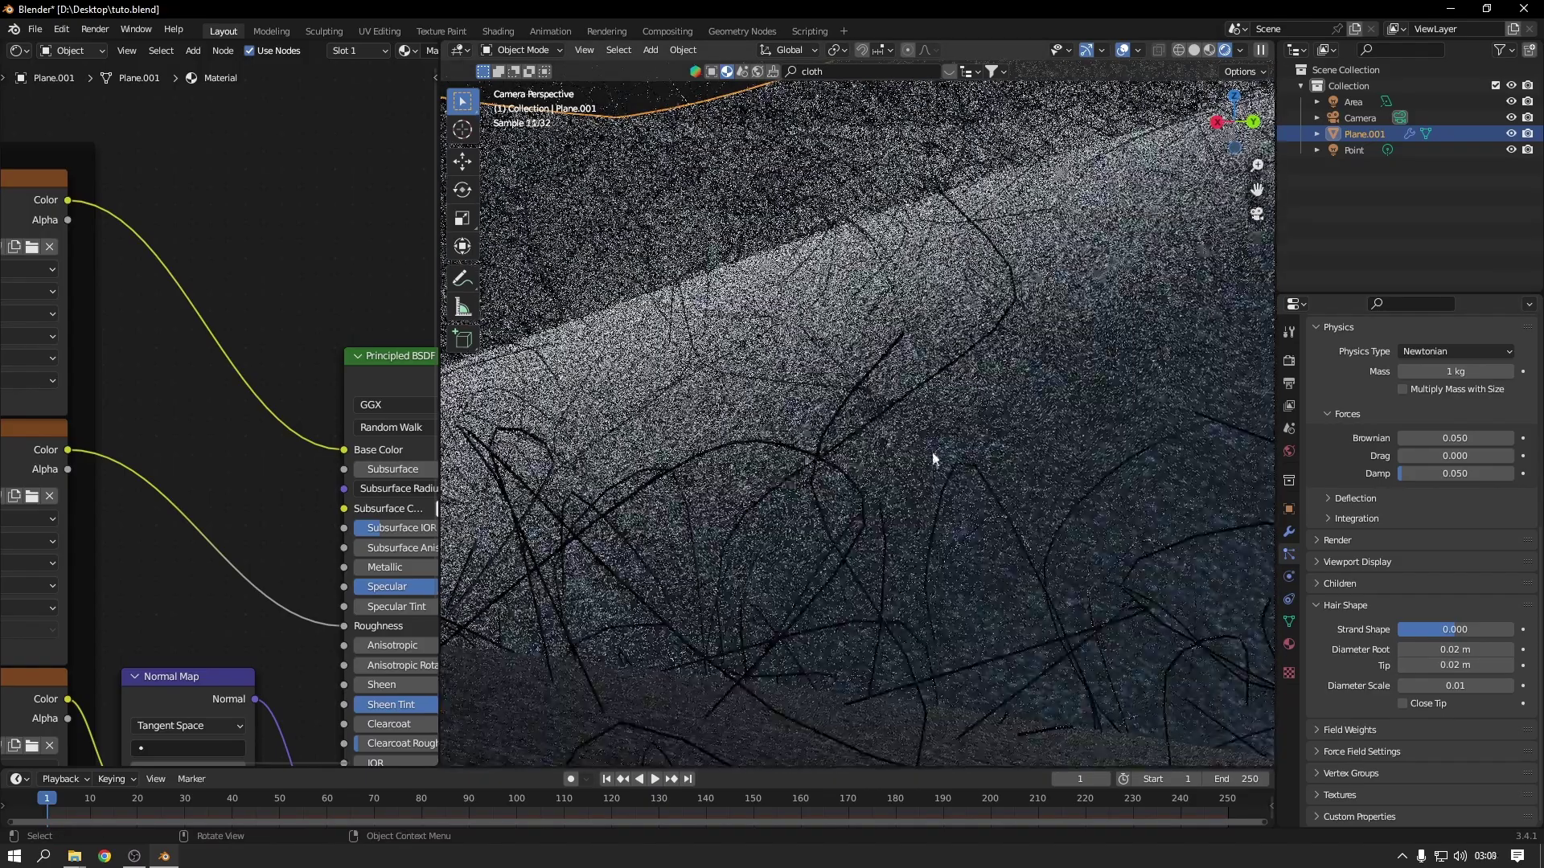
{"action": "scroll", "coordinate": [1362, 447], "scroll_direction": "up", "scroll_amount": 3}
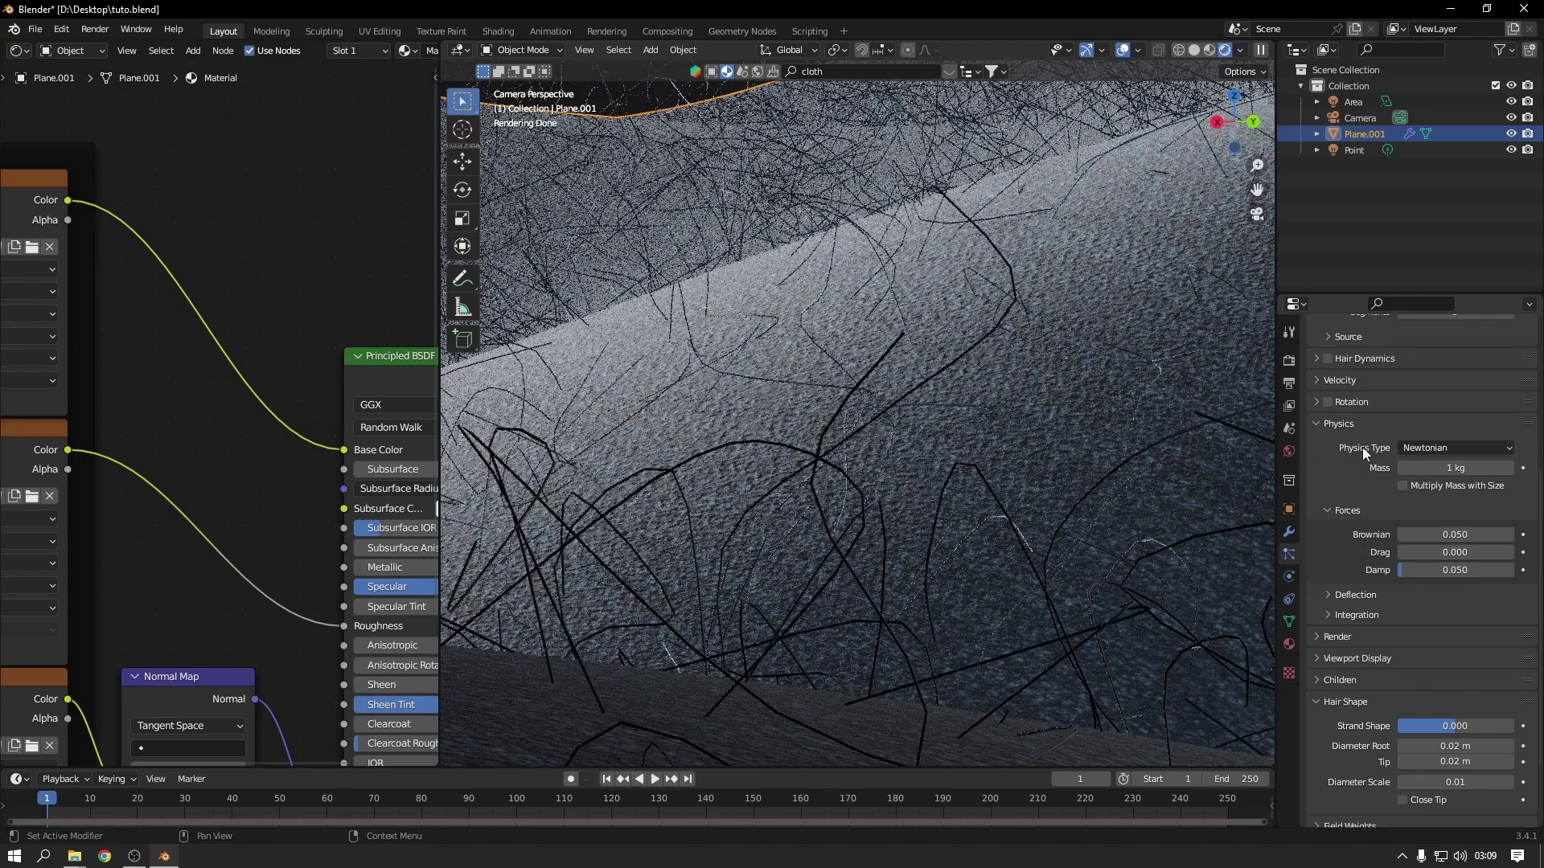
{"action": "left_click", "coordinate": [1450, 467]}
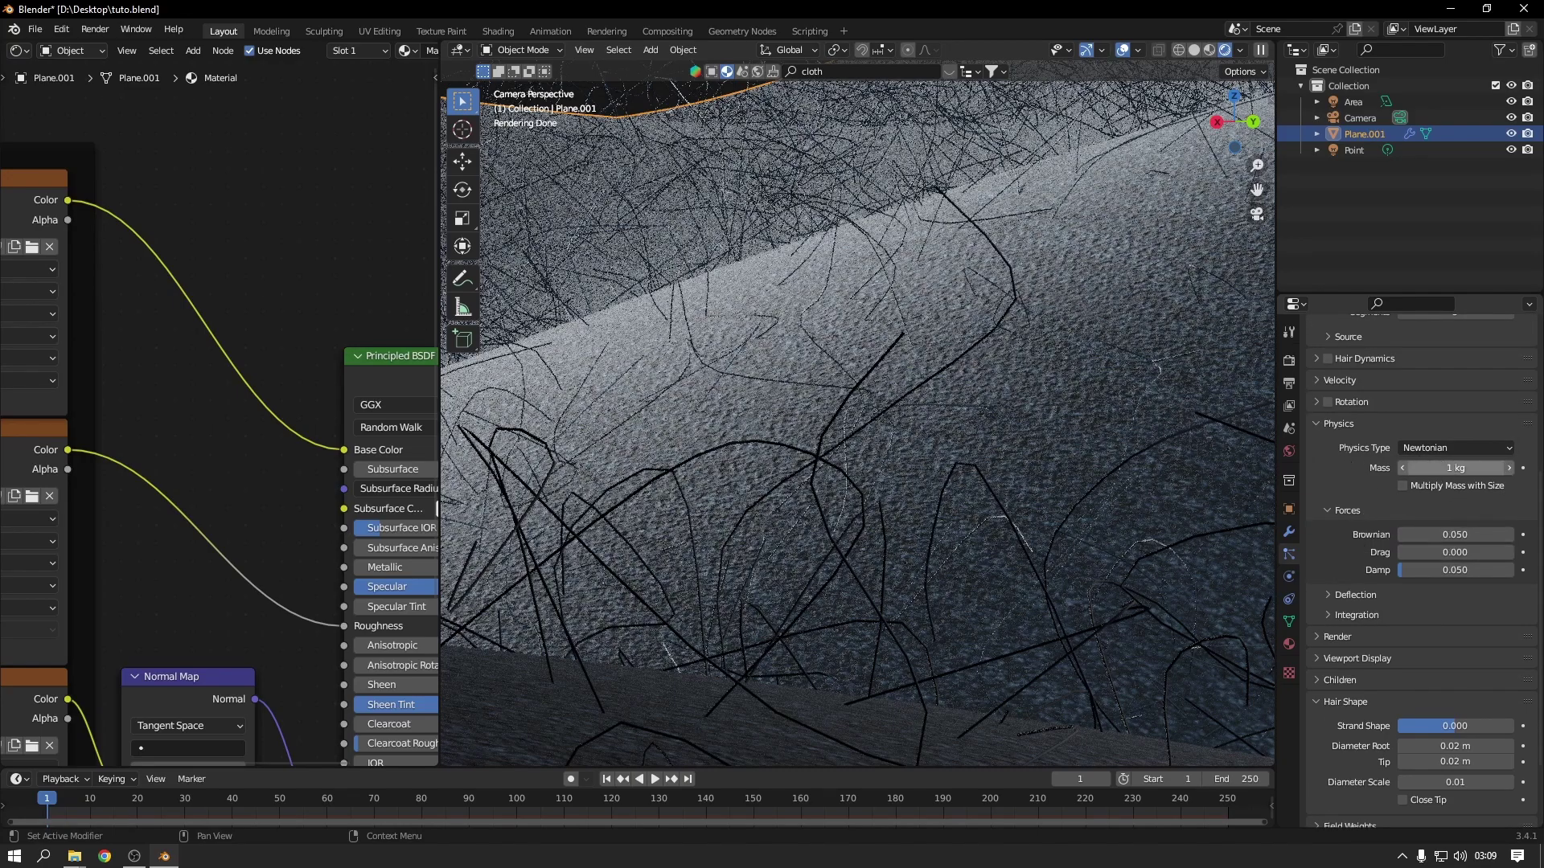
{"action": "type", "text": "5"}
{"action": "key", "text": "Return"}
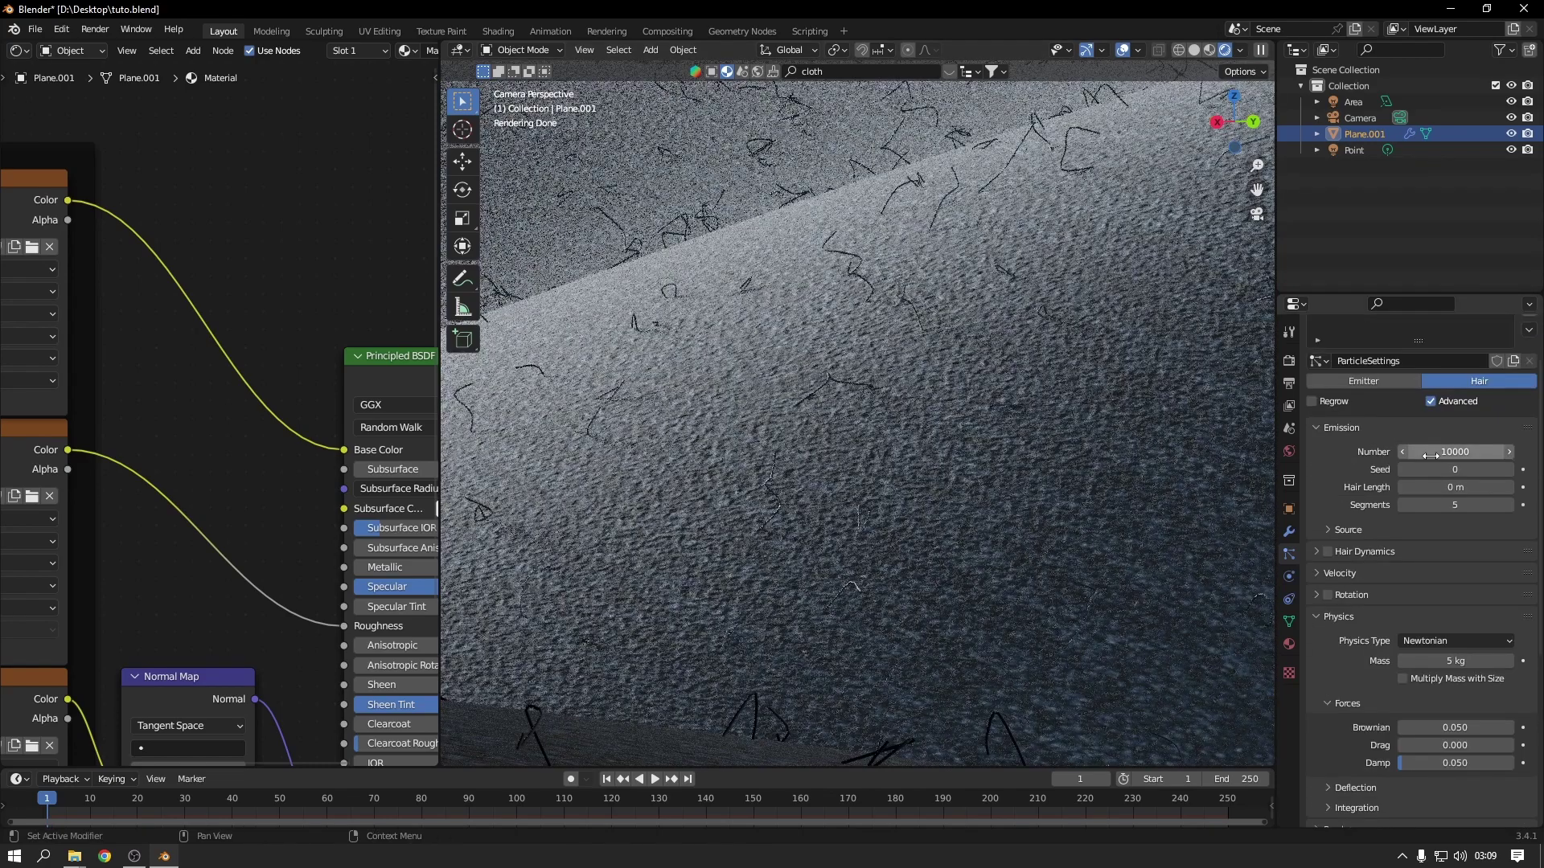
Step: Increase the hair particle number to 100000 and check the strands up close
{"action": "scroll", "coordinate": [1437, 454], "scroll_direction": "up", "scroll_amount": 2}
{"action": "left_click", "coordinate": [1464, 516]}
{"action": "left_click", "coordinate": [1465, 515]}
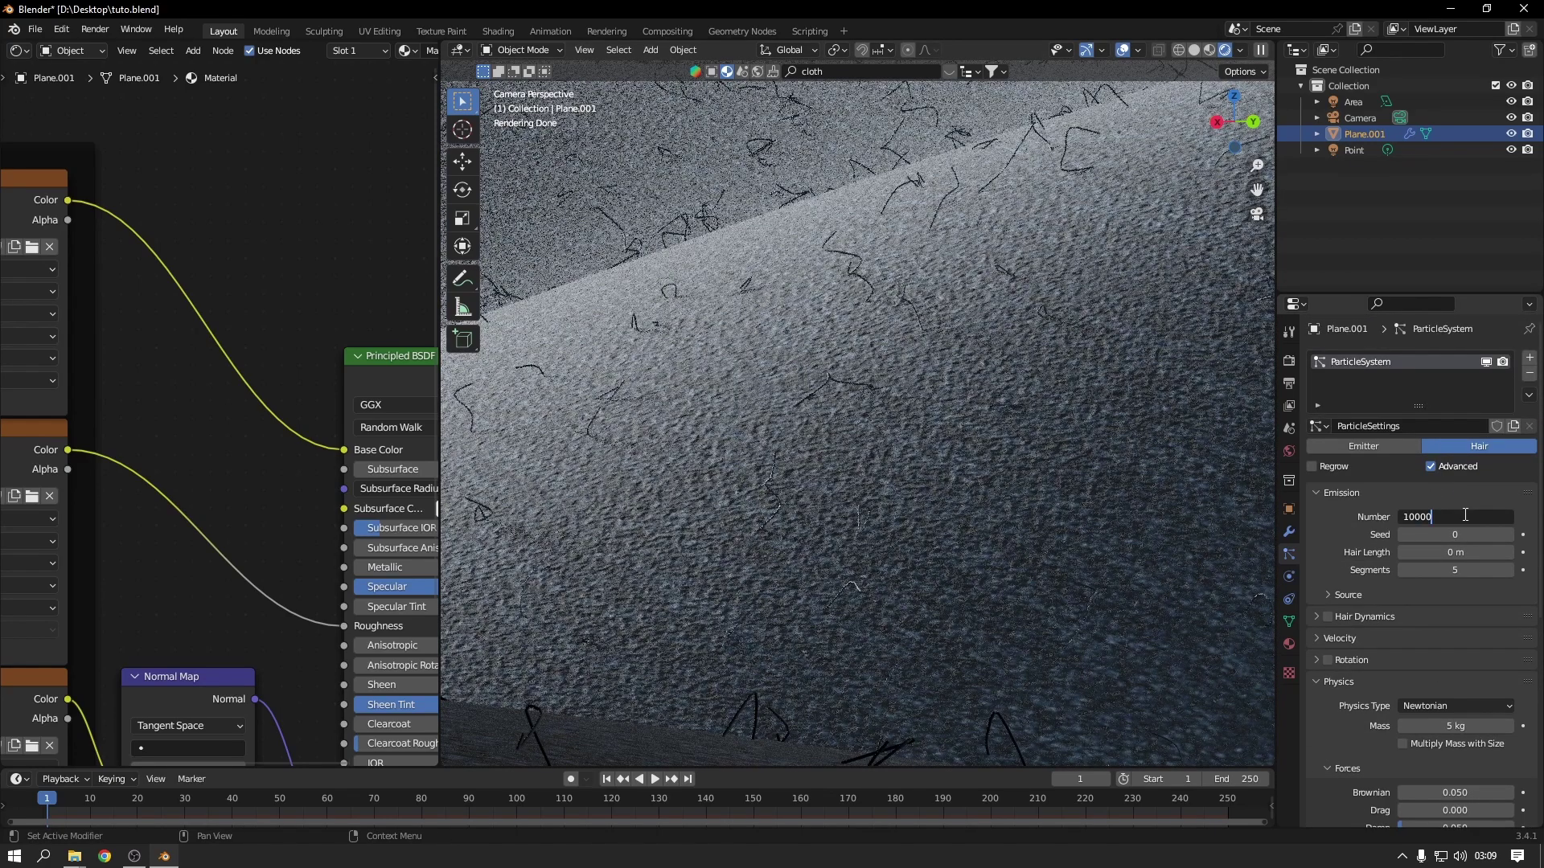
{"action": "key", "text": "Return"}
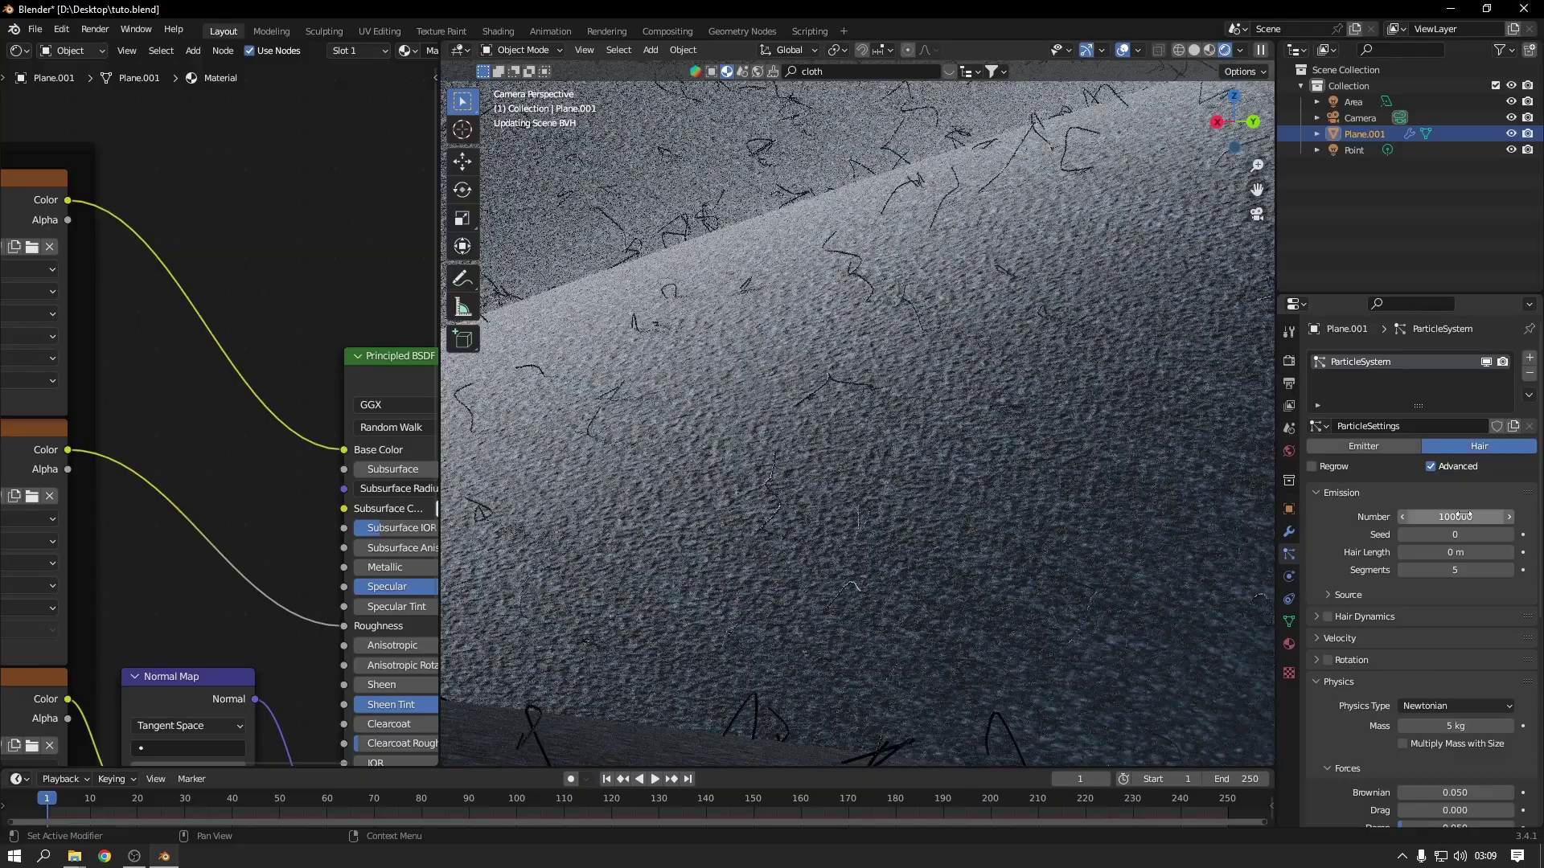
{"action": "scroll", "coordinate": [902, 415], "scroll_direction": "up", "scroll_amount": 3}
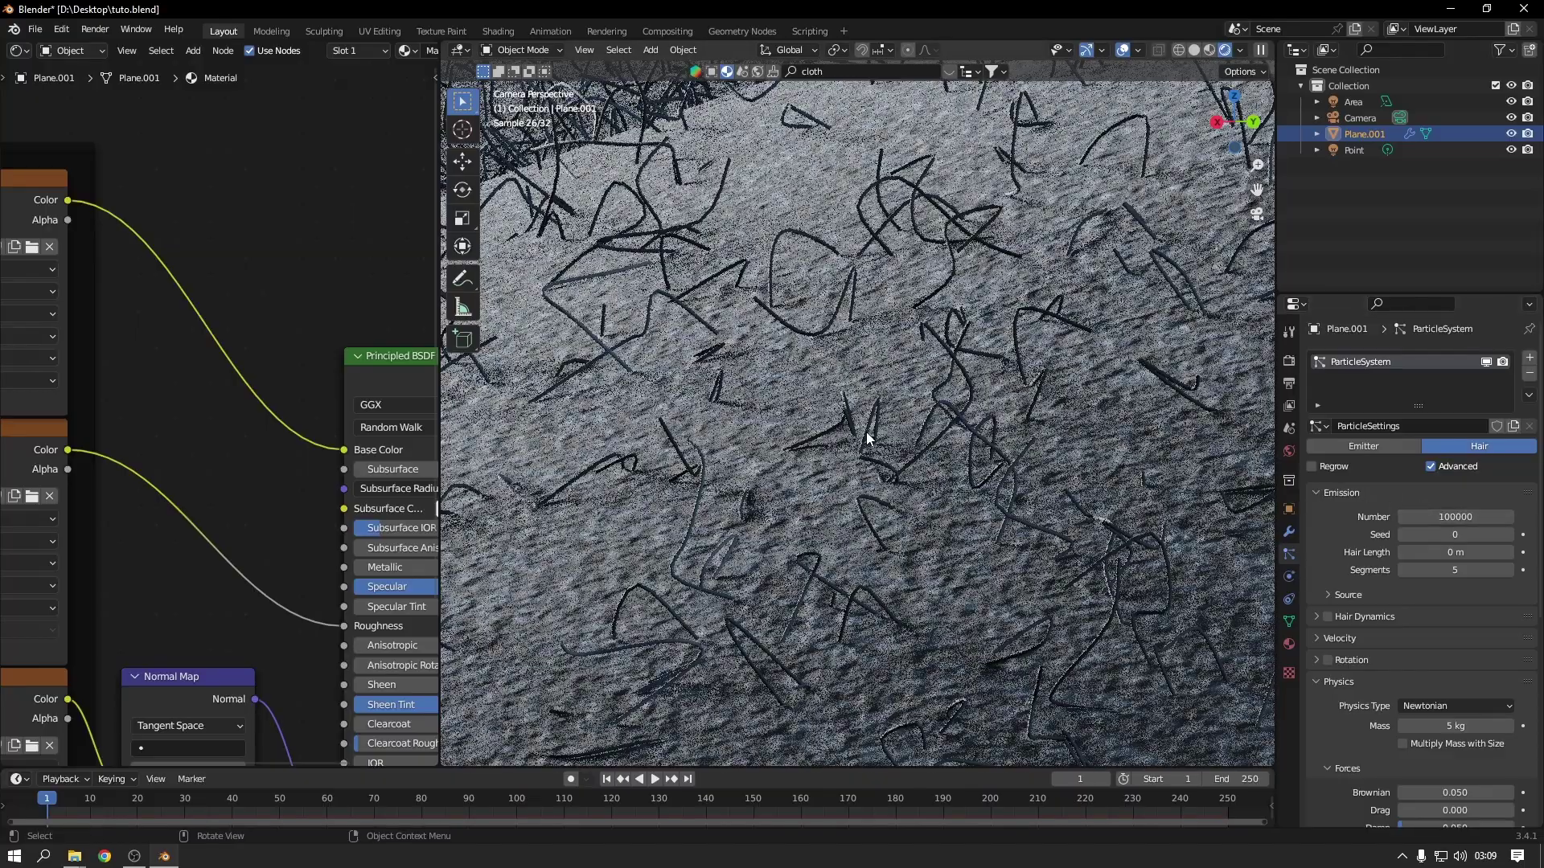
Step: Try a Brownian force of 0.08 on the hair particles
{"action": "scroll", "coordinate": [1379, 677], "scroll_direction": "down", "scroll_amount": 5}
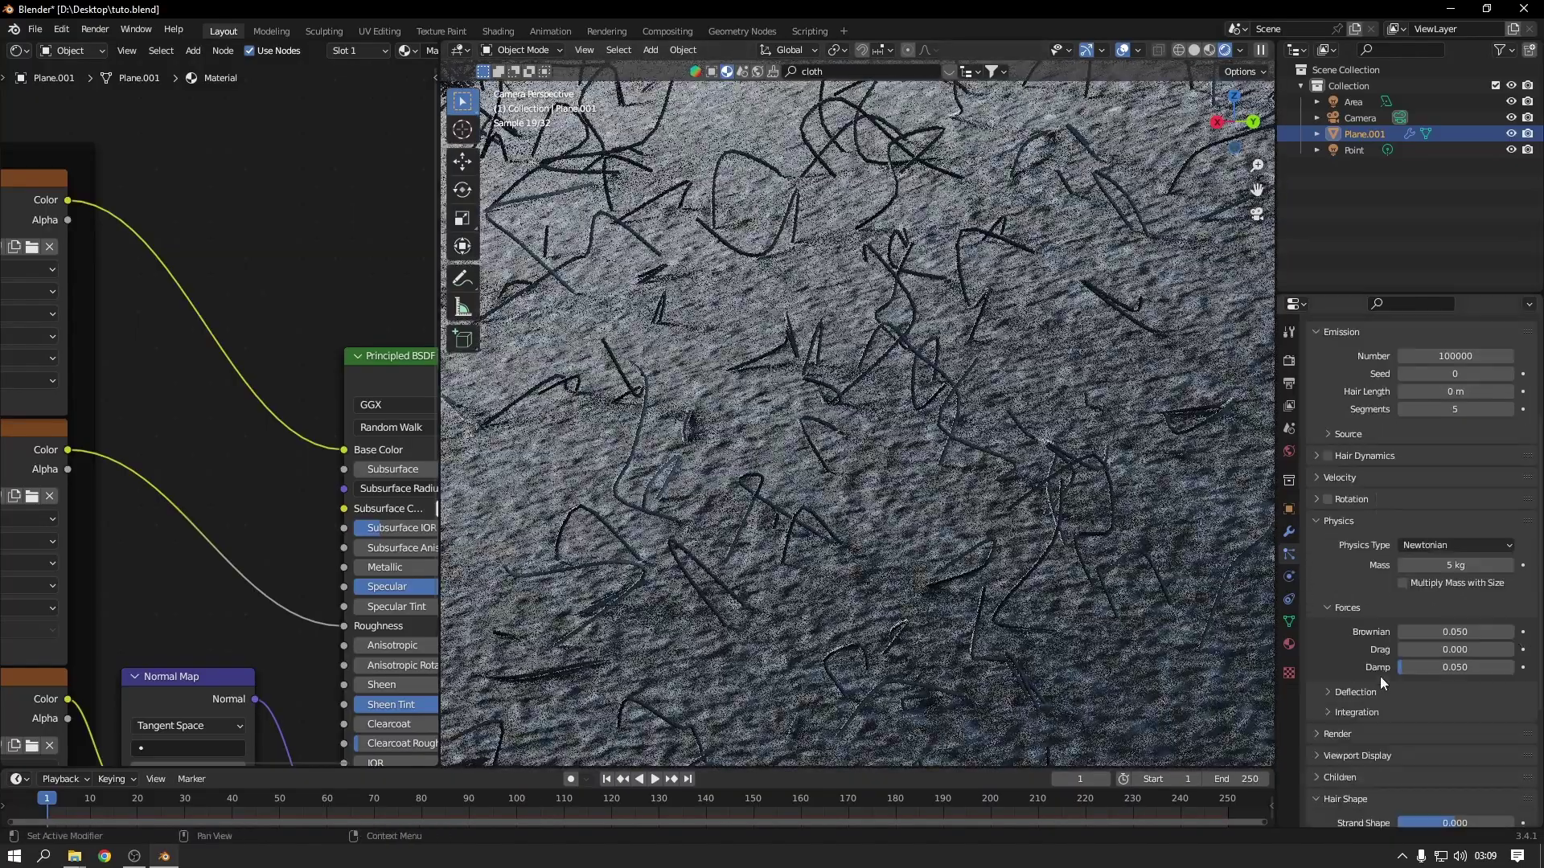
{"action": "left_click", "coordinate": [1441, 631]}
{"action": "left_click", "coordinate": [1442, 631]}
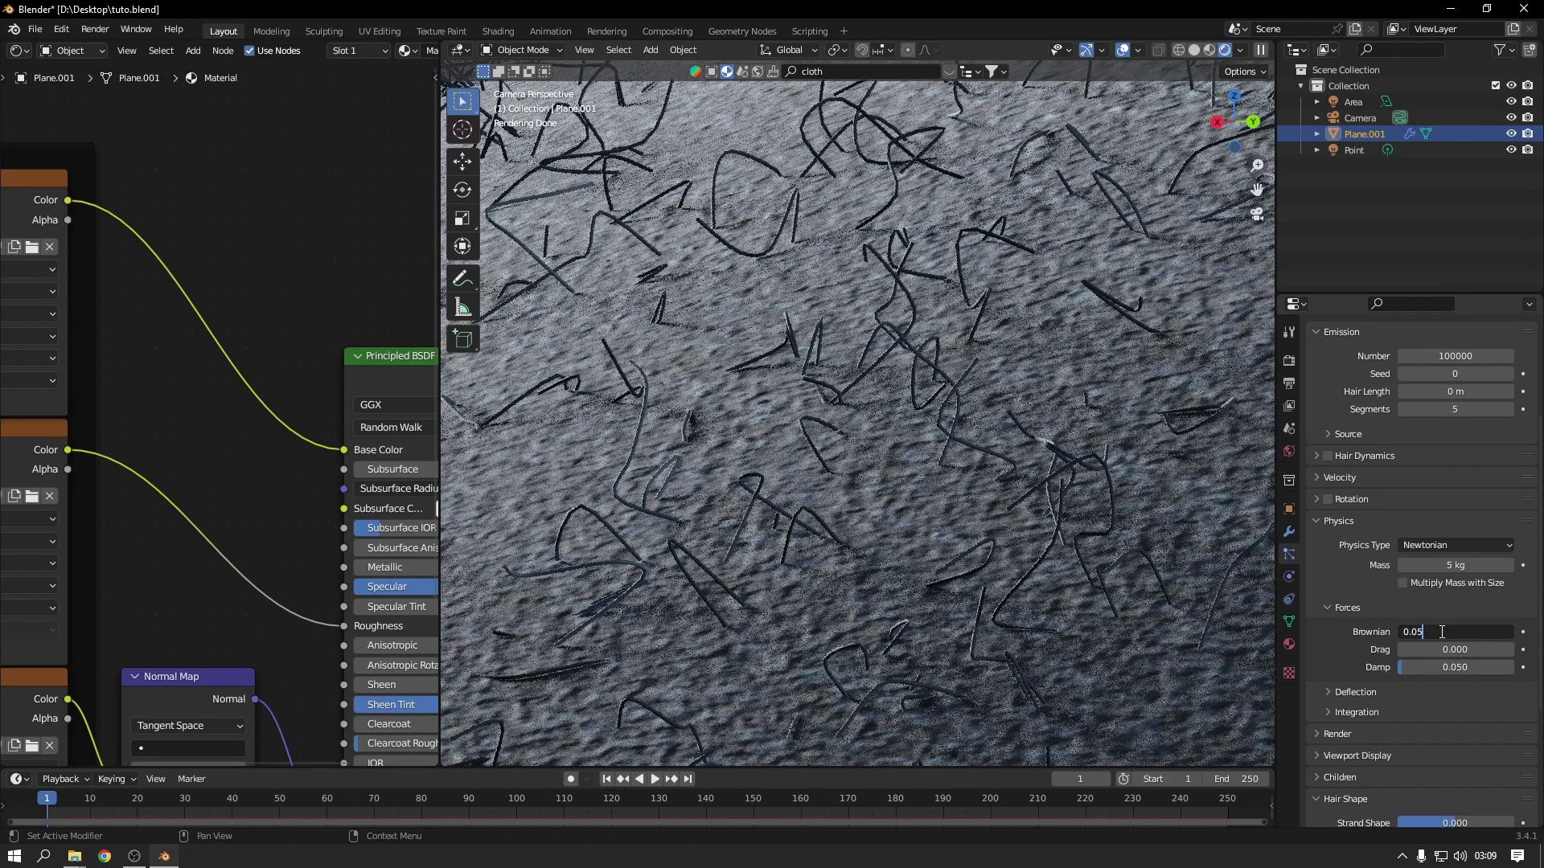
{"action": "key", "text": "Return"}
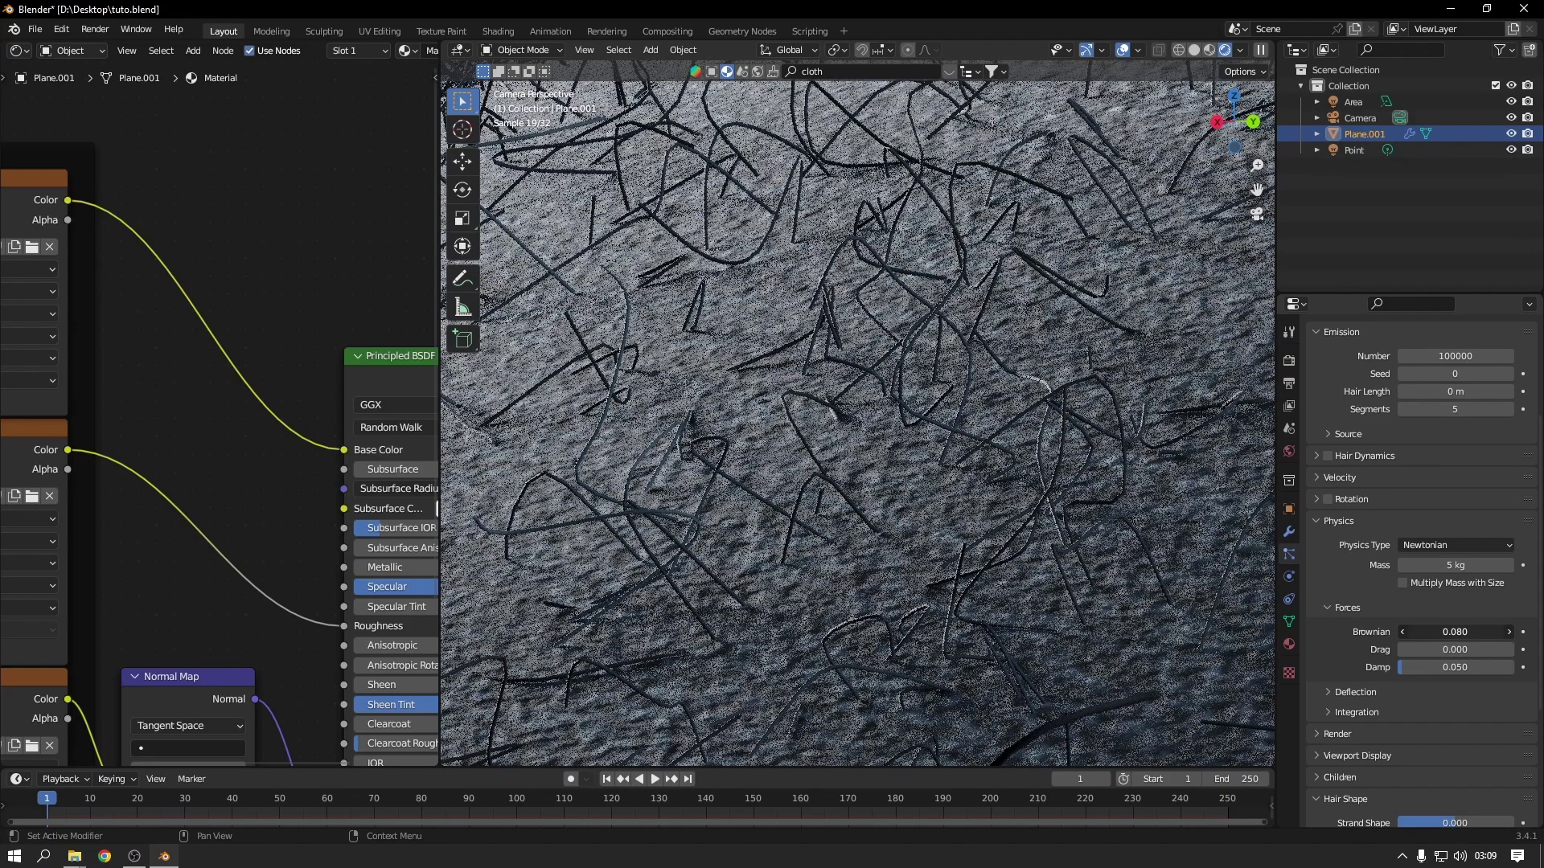
Step: Set the hair physics to a Brownian force of 0.02, a Damp of 0.03 and a mass of 8 kg
{"action": "double_click", "coordinate": [1441, 631]}
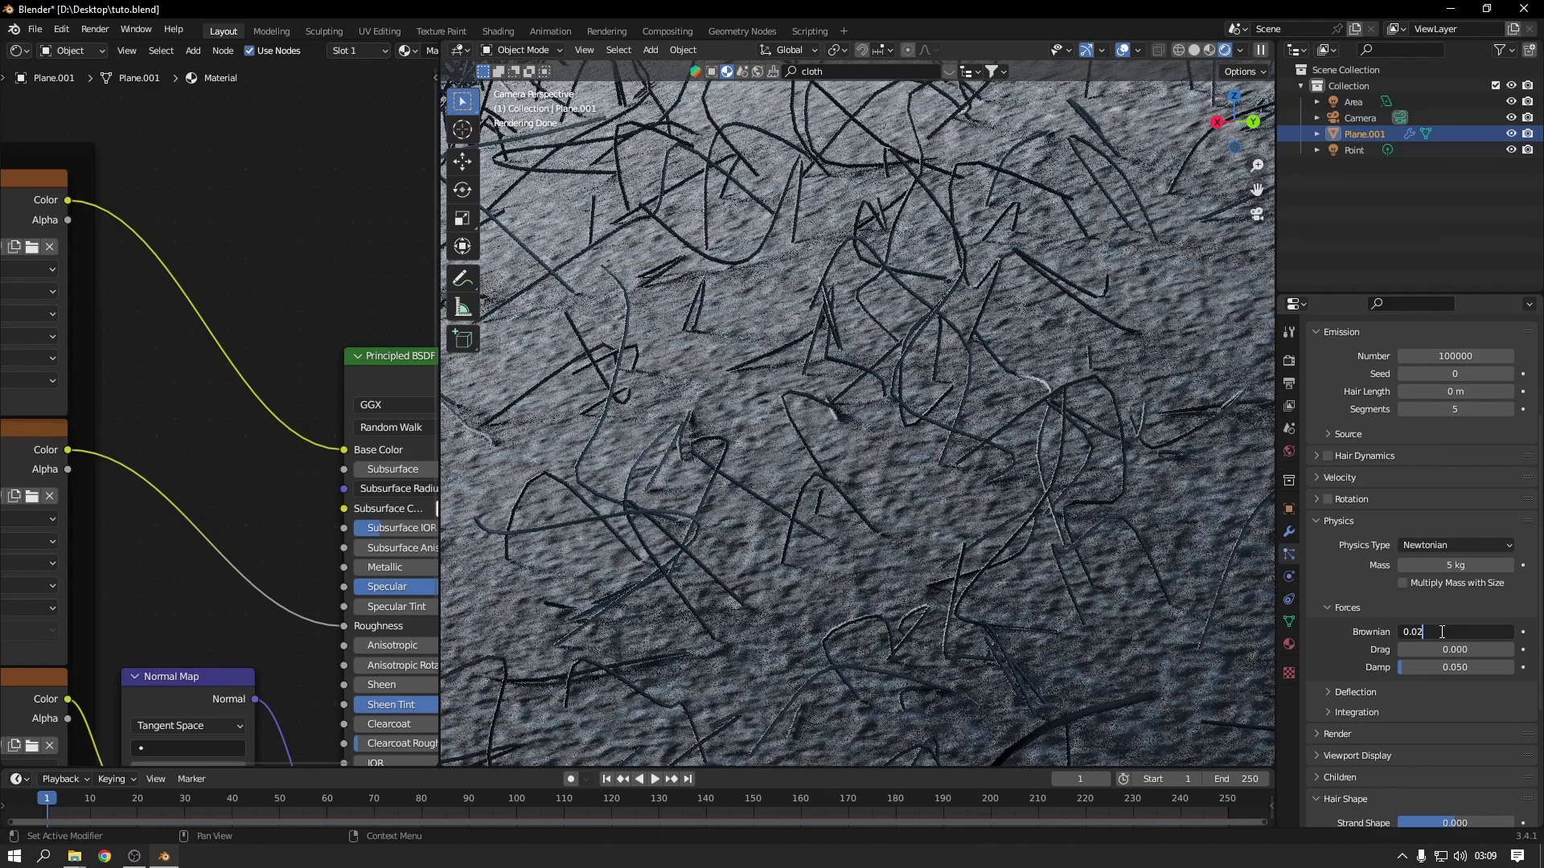
{"action": "key", "text": "Return"}
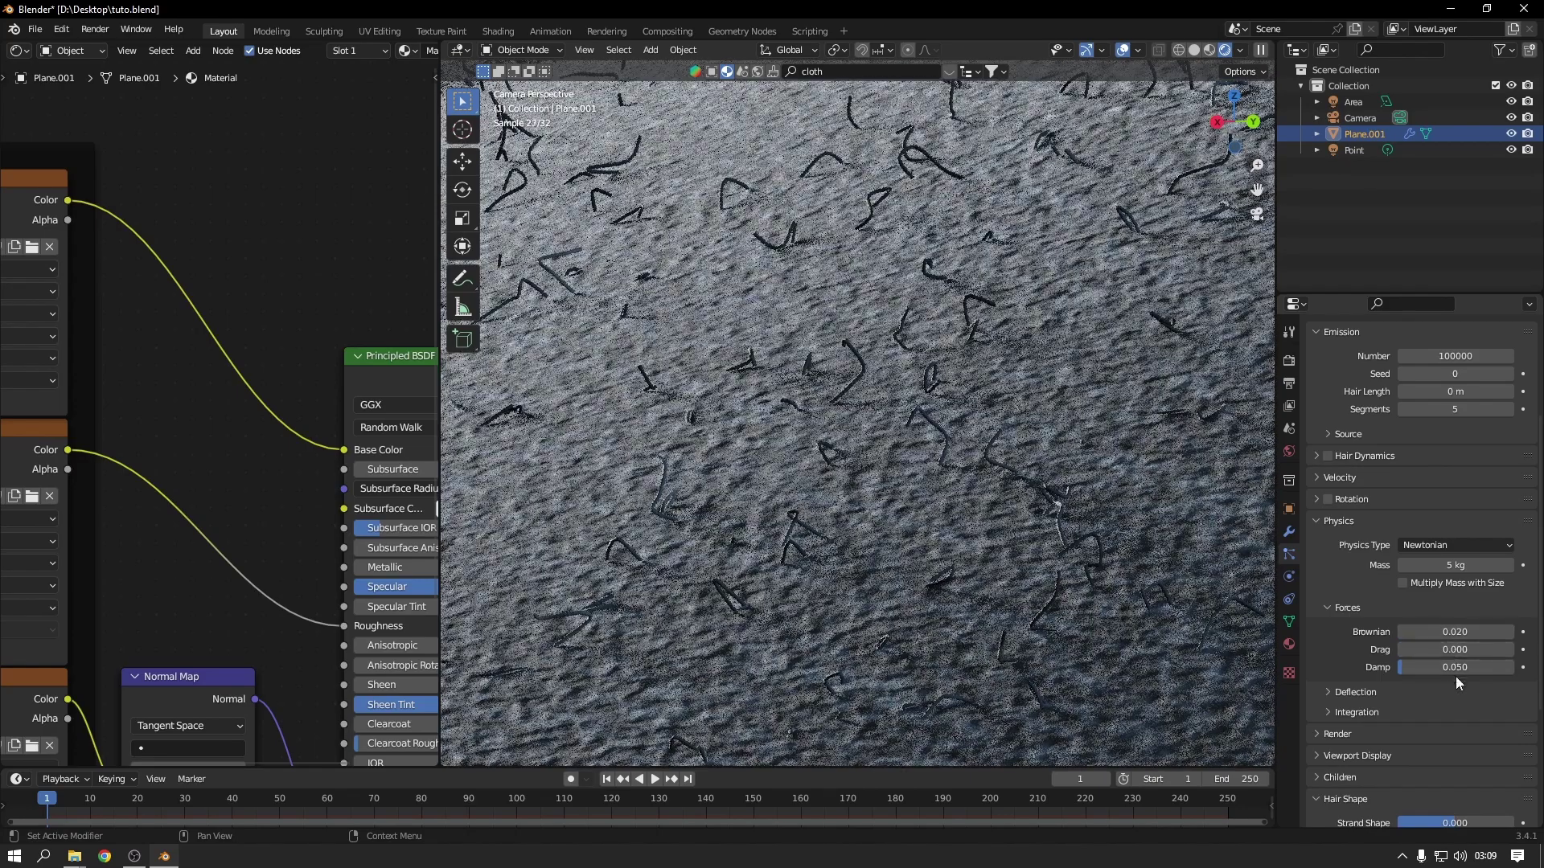
{"action": "double_click", "coordinate": [1457, 667]}
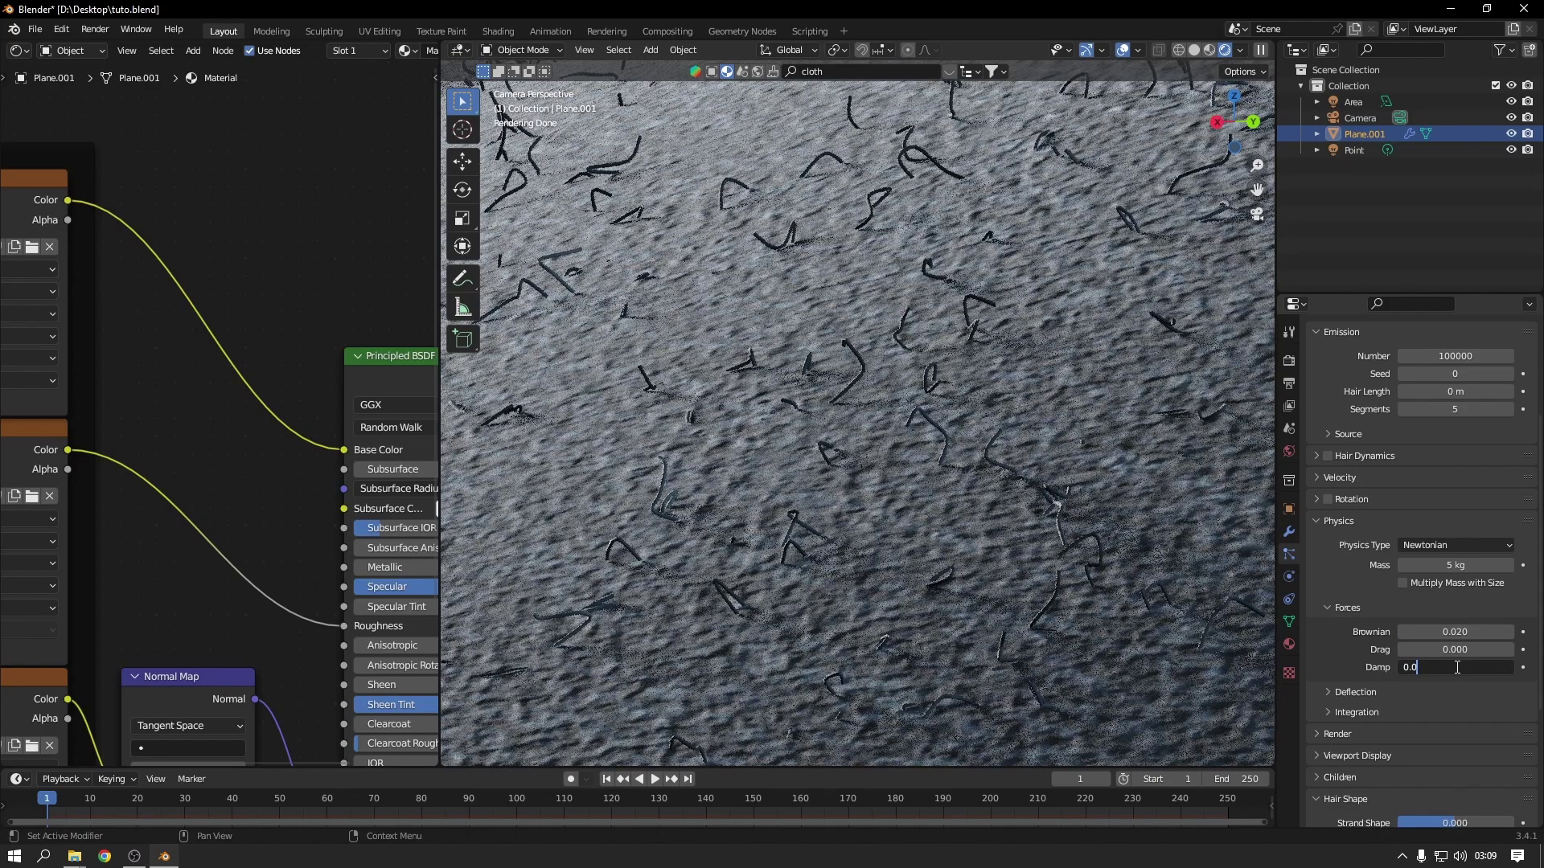
{"action": "type", "text": "3"}
{"action": "key", "text": "Return"}
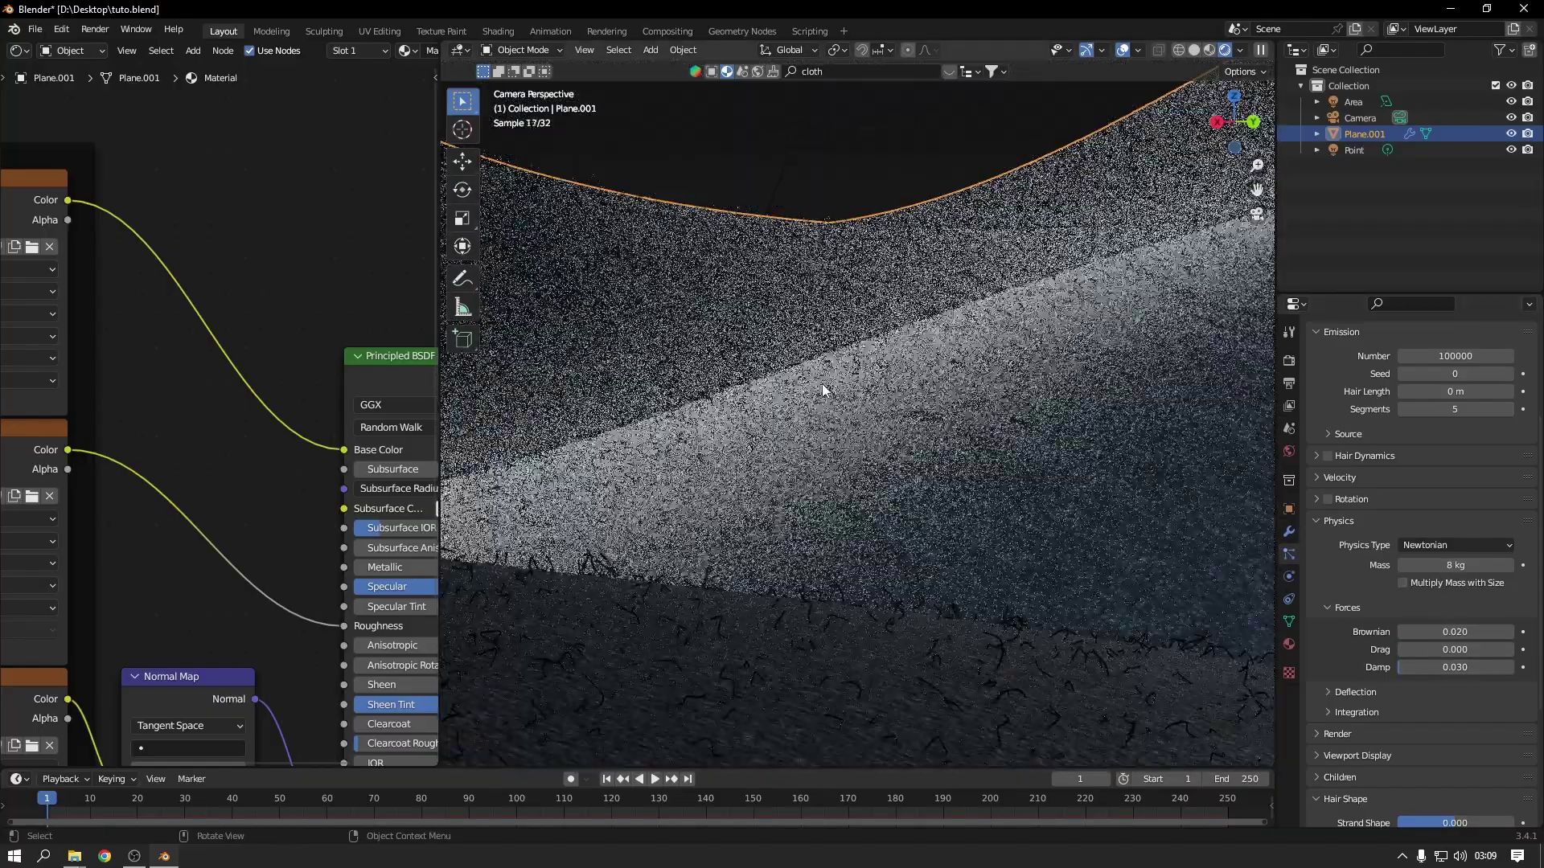
Step: Add a second material slot to the plane, assign the existing fabric material and make it a single-user copy
{"action": "left_click", "coordinate": [1289, 644]}
{"action": "left_click", "coordinate": [1529, 359]}
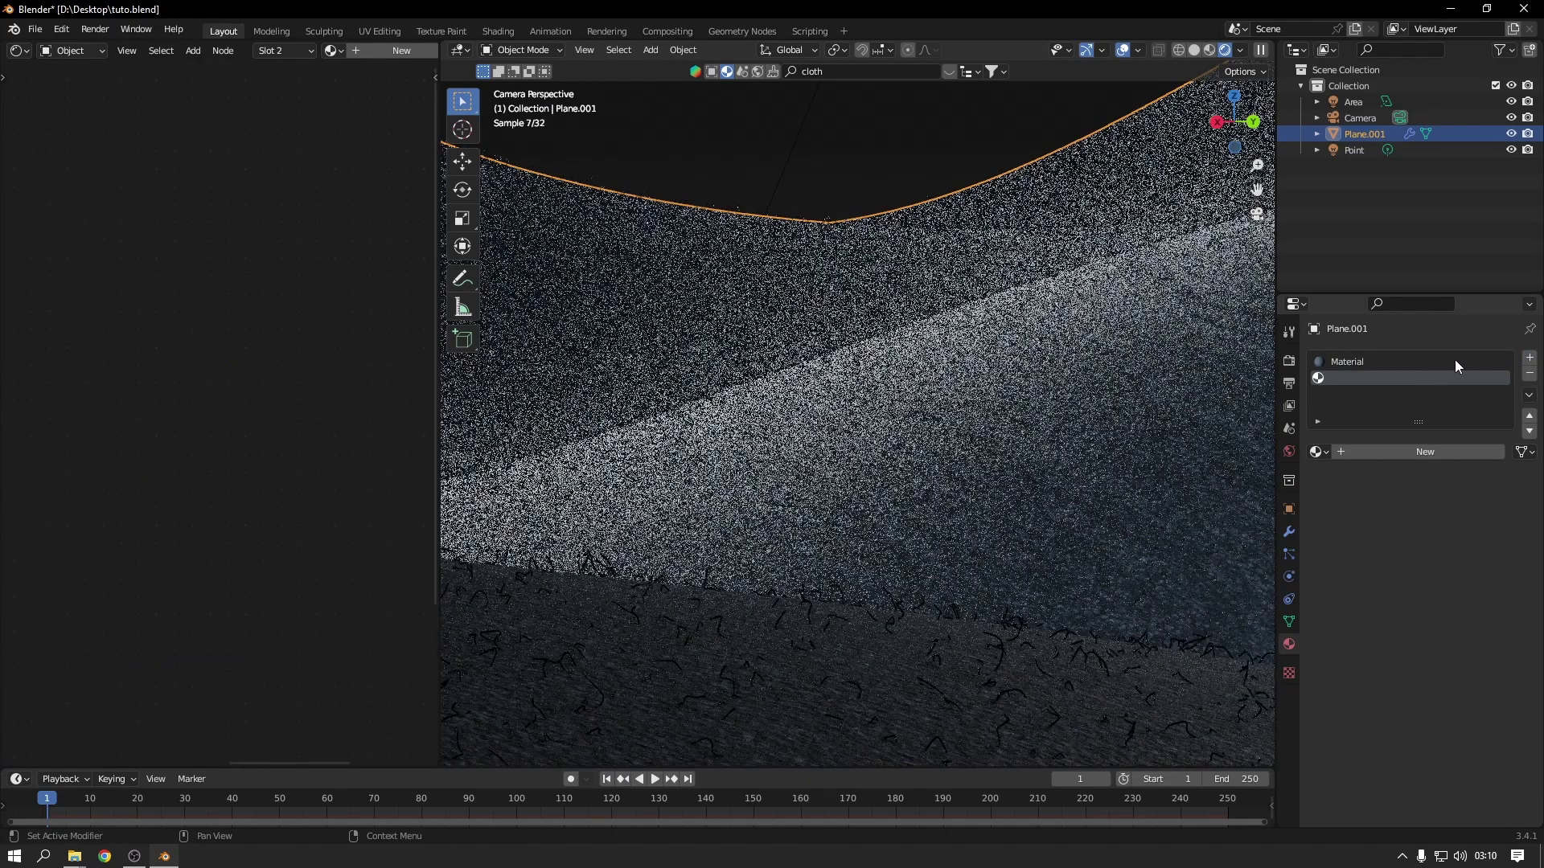
{"action": "left_click", "coordinate": [1321, 452]}
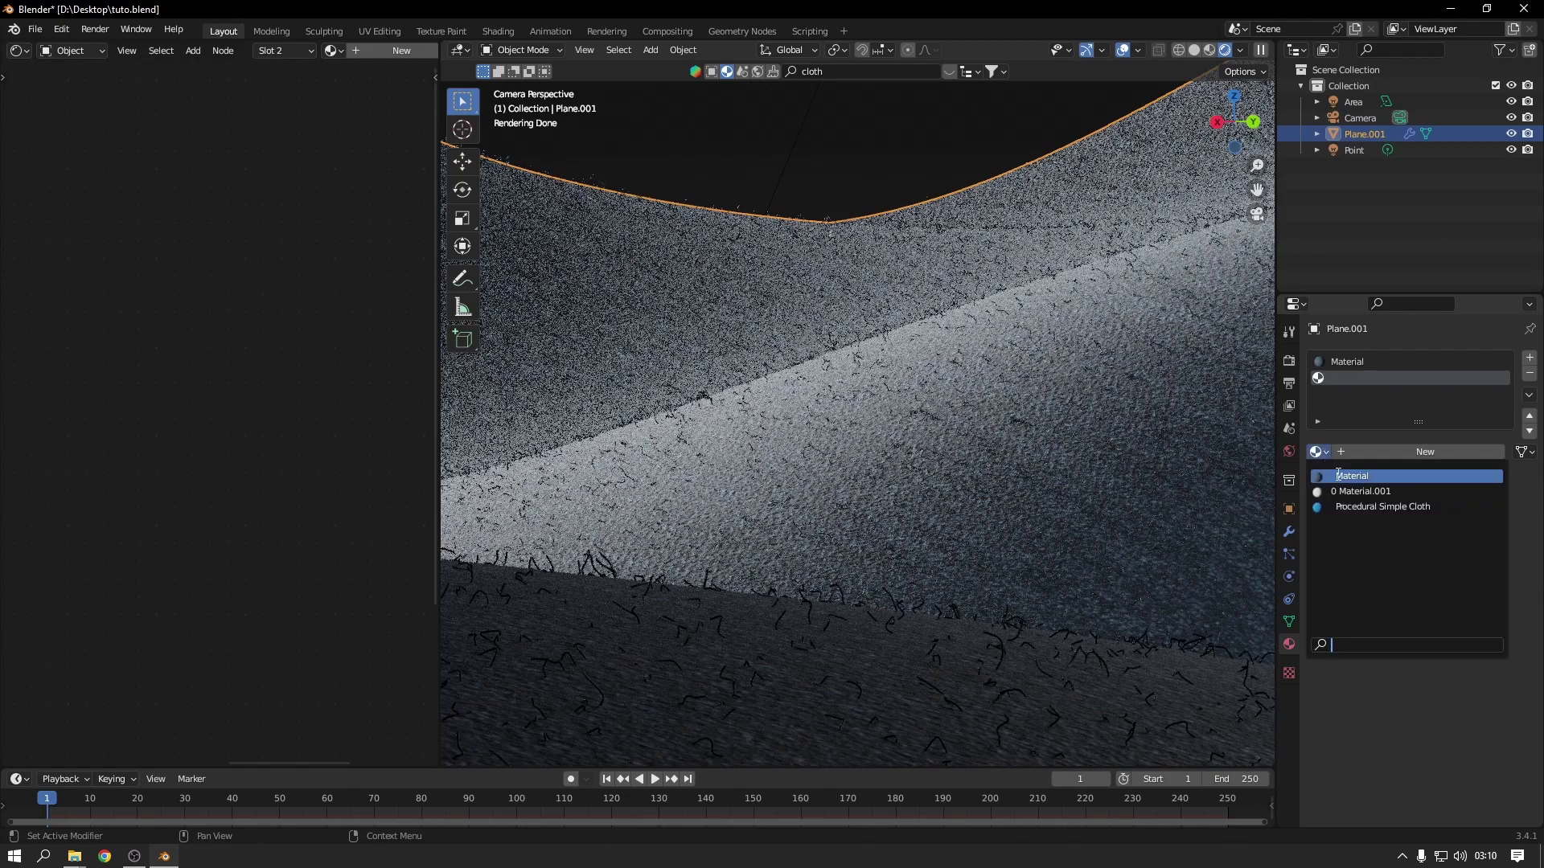
{"action": "left_click", "coordinate": [1351, 477]}
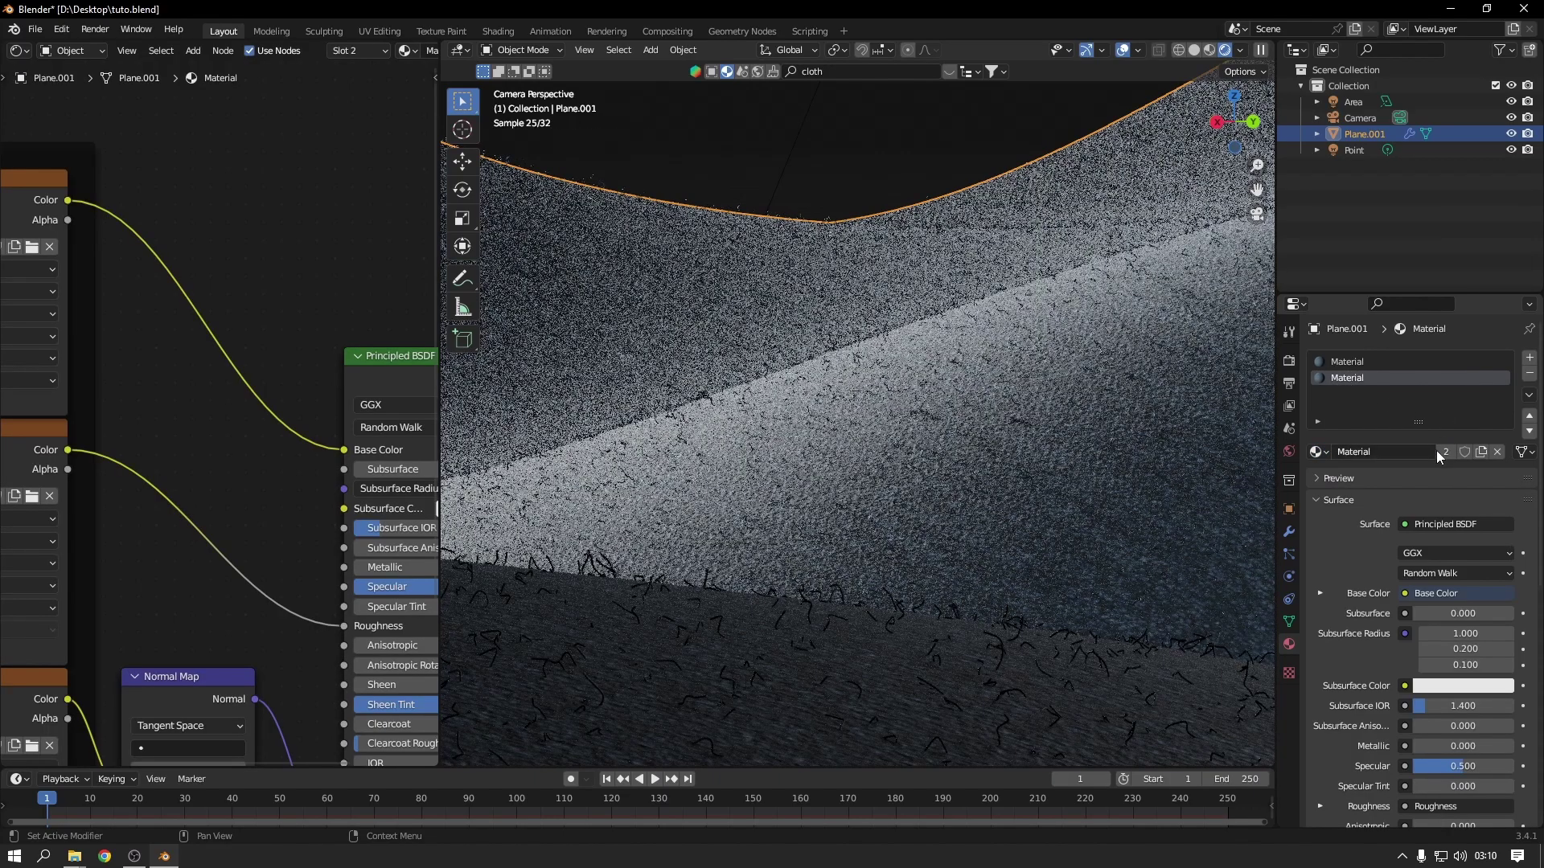
{"action": "left_click", "coordinate": [1449, 454]}
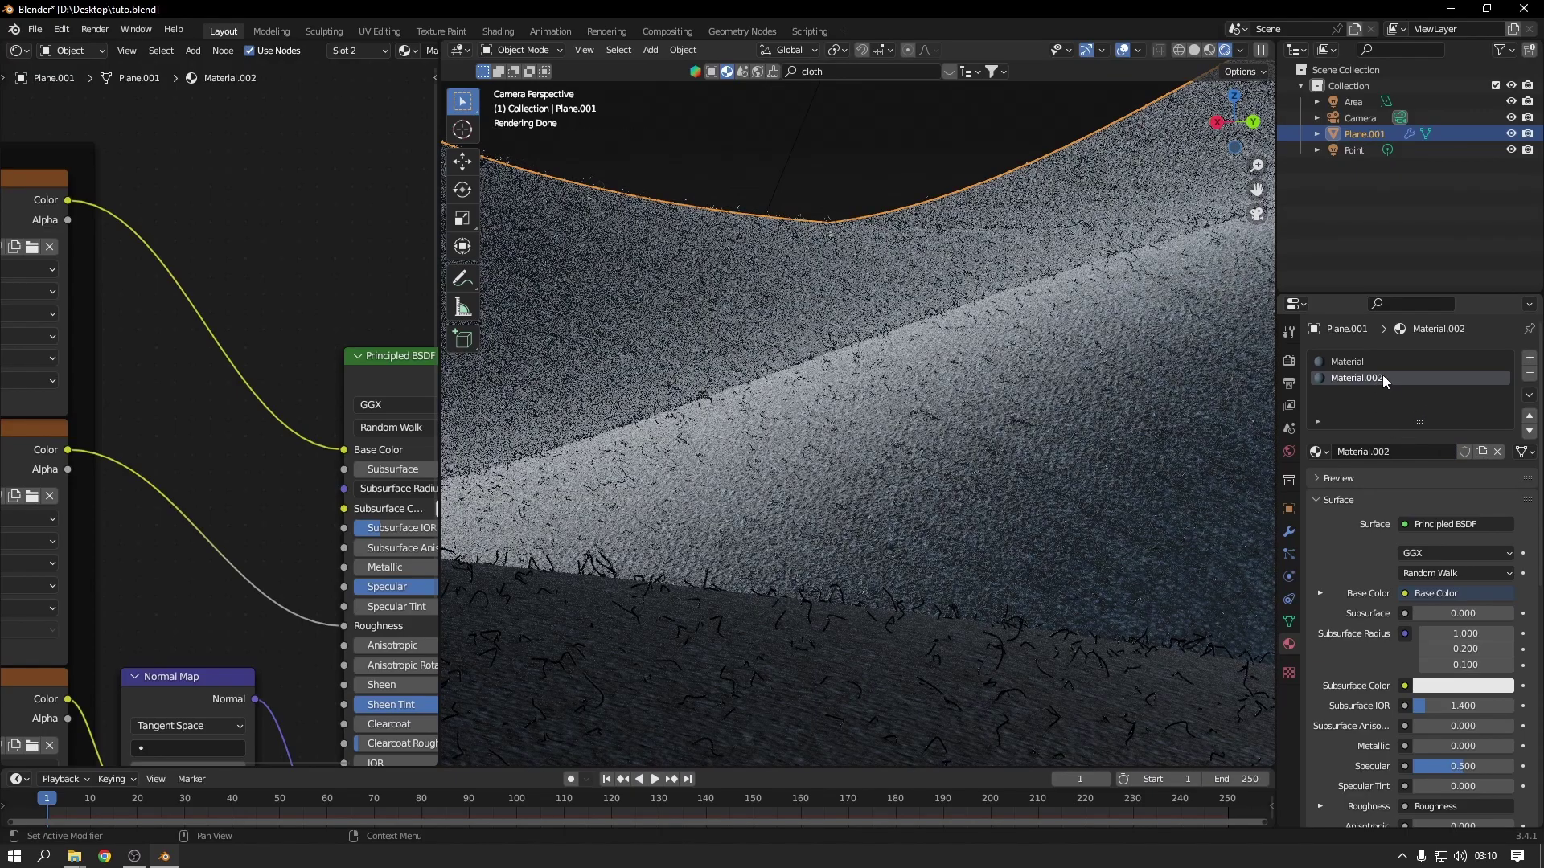
Step: Rename the copied material in the second slot as pelitos
{"action": "left_click", "coordinate": [1381, 377]}
{"action": "type", "text": "pelitos"}
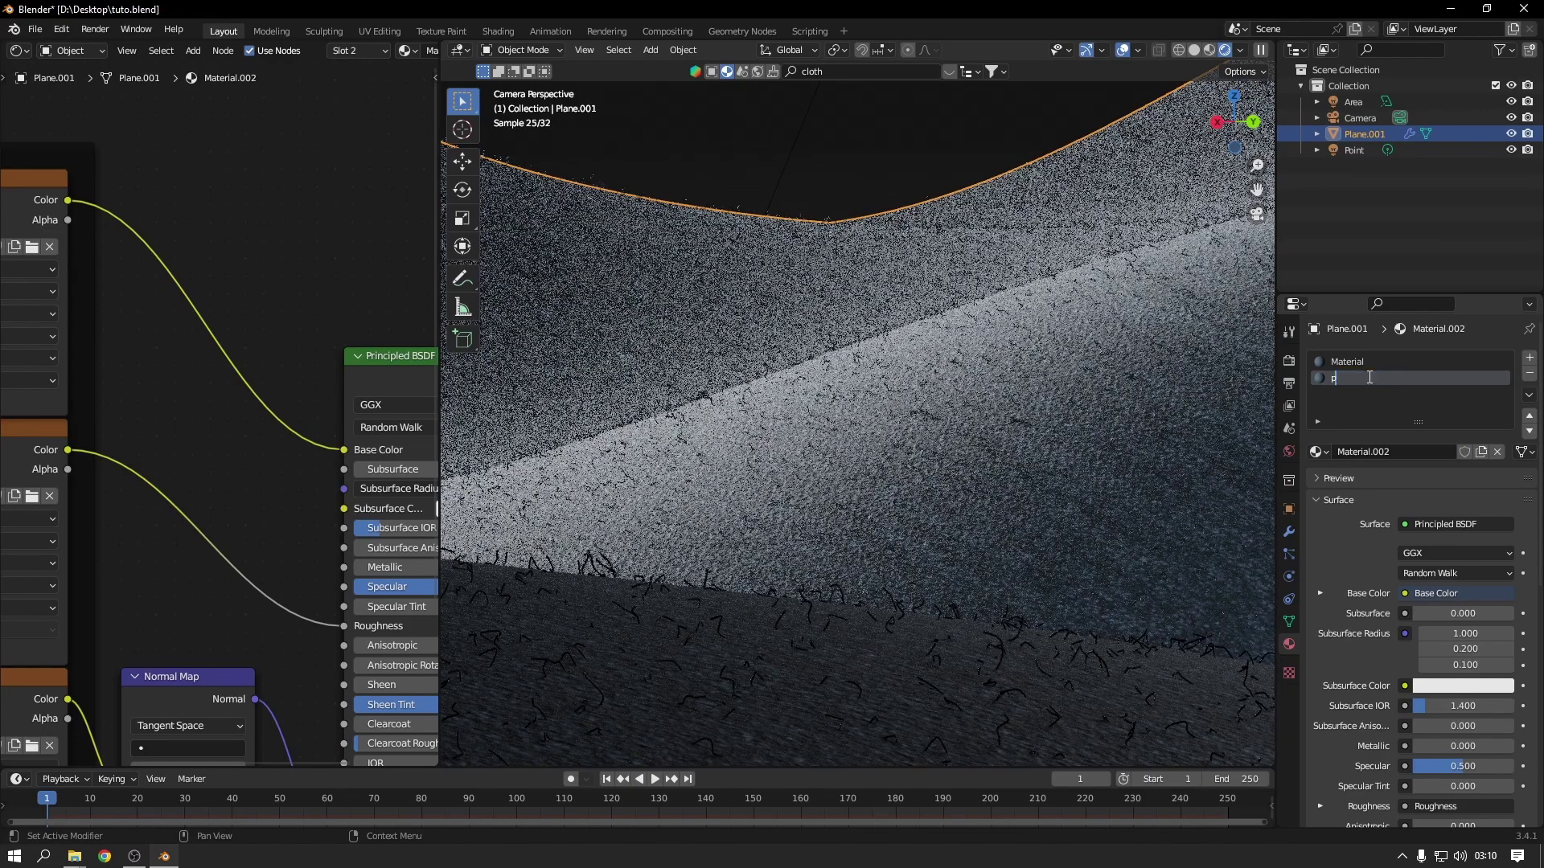
{"action": "key", "text": "Return"}
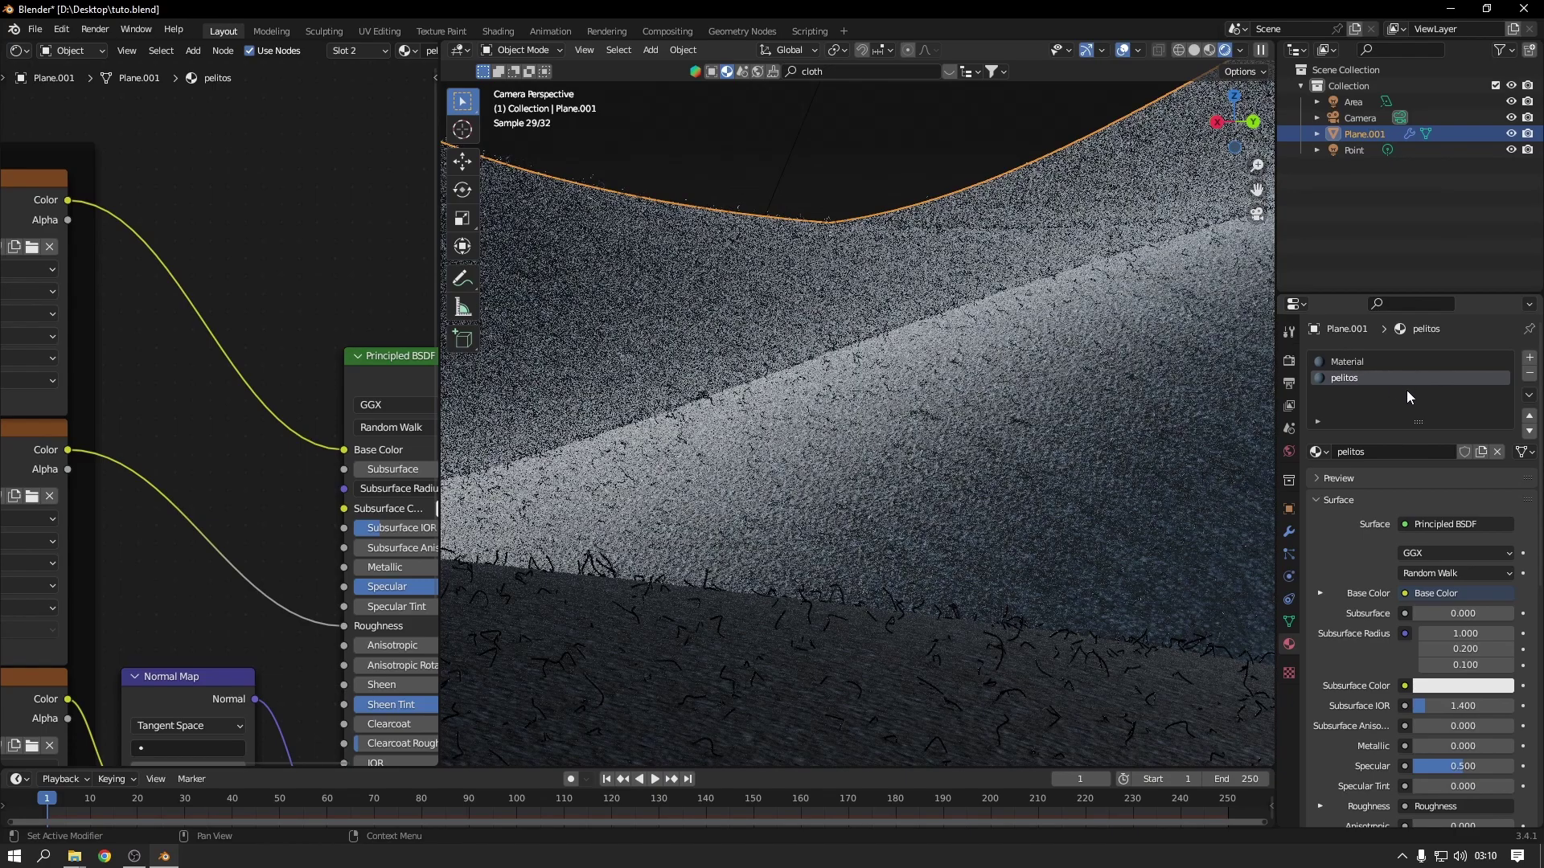
Step: Delete the roughness texture, normal texture, Normal Map and Principled BSDF nodes from the pelitos material
{"action": "scroll", "coordinate": [947, 382], "scroll_direction": "down", "scroll_amount": 1}
{"action": "scroll", "coordinate": [233, 312], "scroll_direction": "down", "scroll_amount": 12}
{"action": "middle_click_drag", "start_coordinate": [255, 330], "coordinate": [345, 341]}
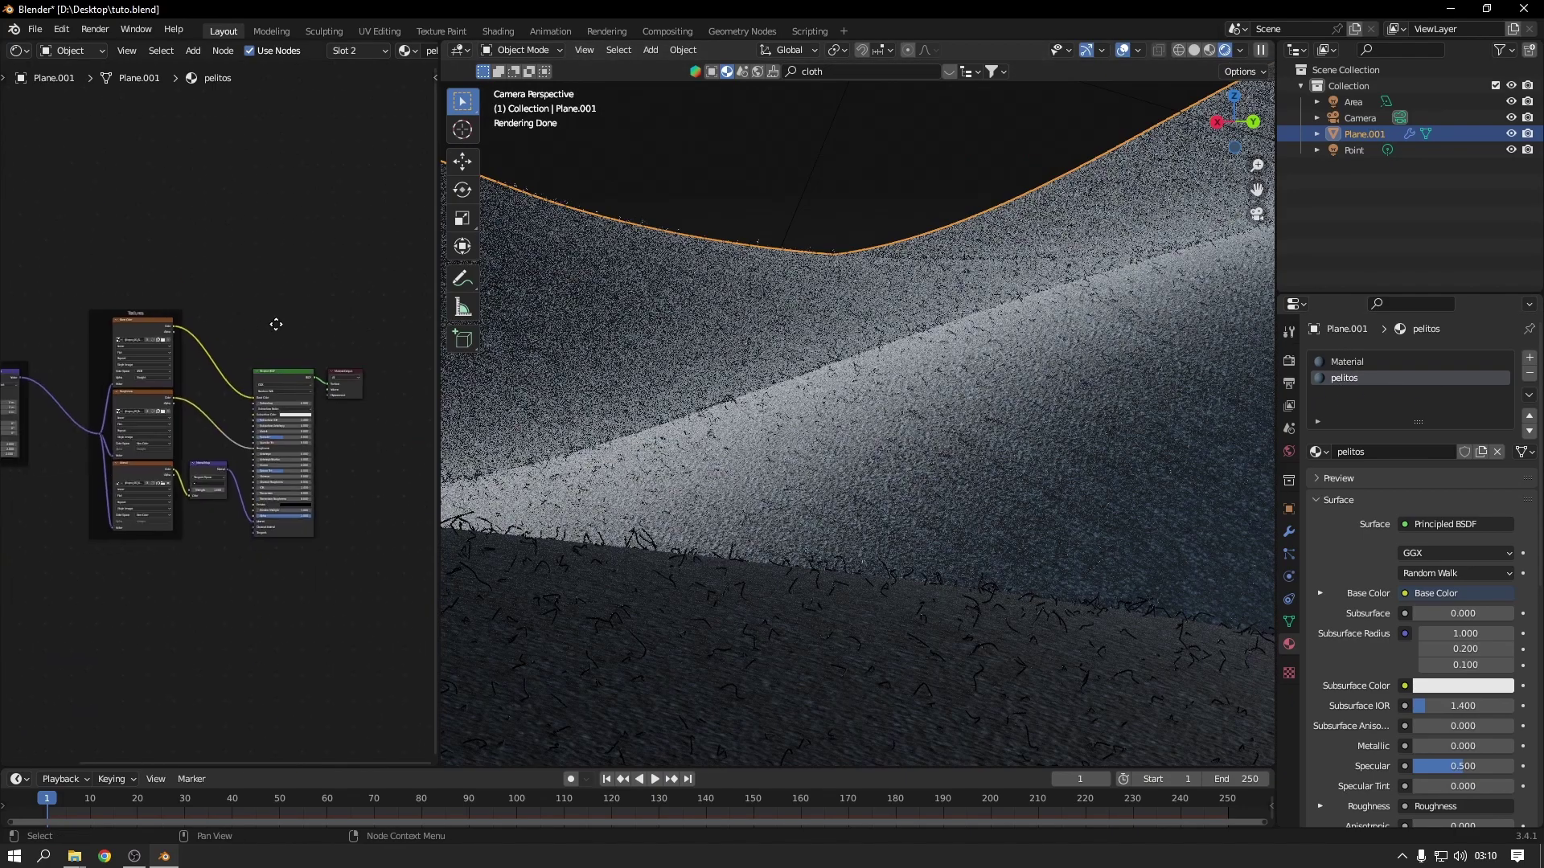
{"action": "left_click", "coordinate": [266, 391]}
{"action": "middle_click_drag", "start_coordinate": [311, 393], "coordinate": [361, 392]}
{"action": "scroll", "coordinate": [177, 385], "scroll_direction": "up", "scroll_amount": 4}
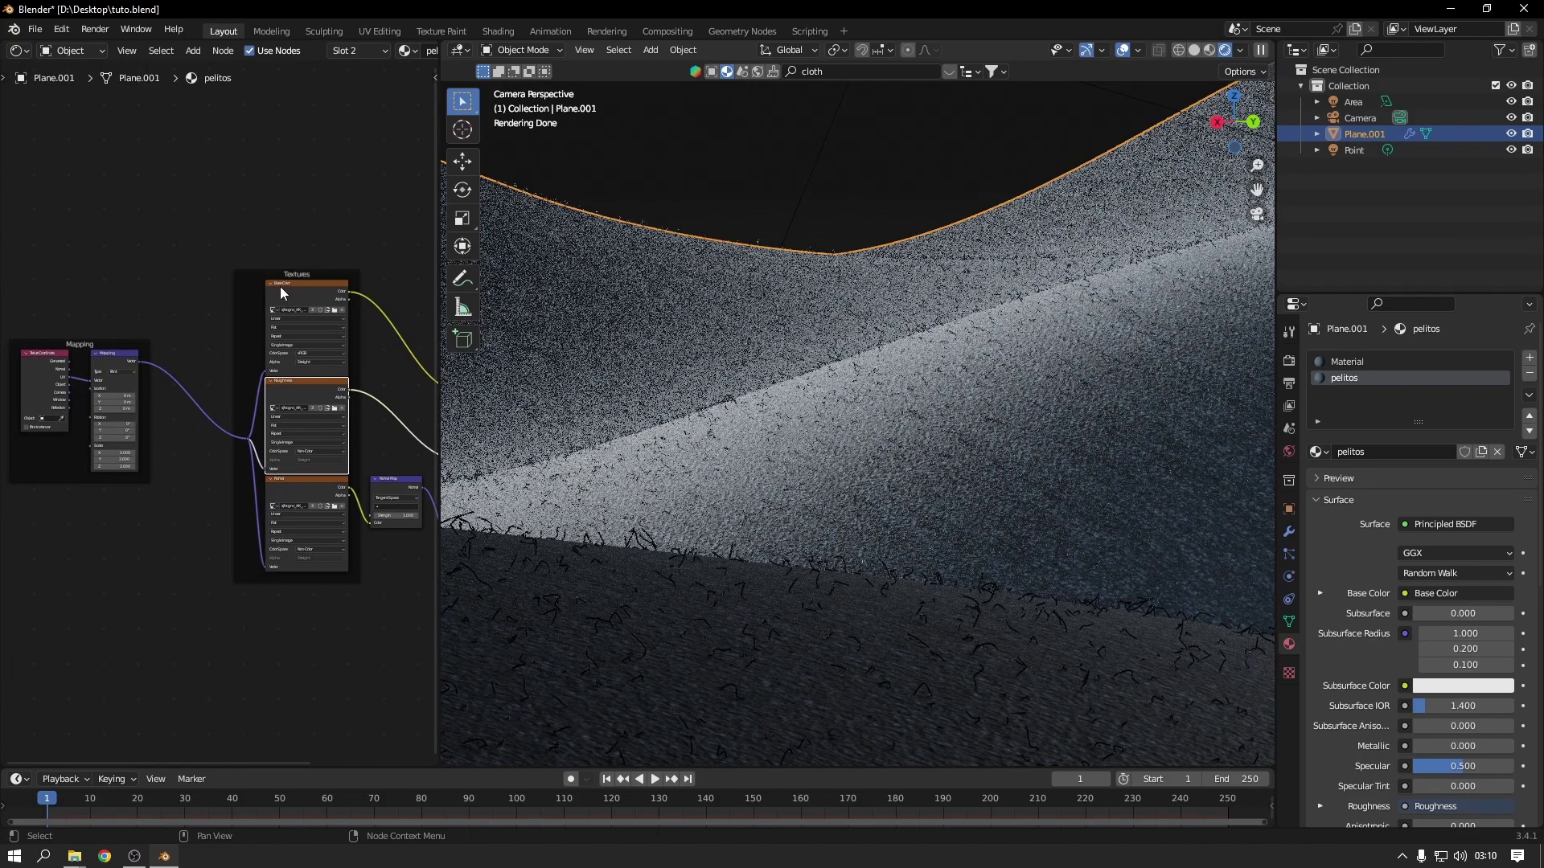
{"action": "middle_click_drag", "start_coordinate": [297, 287], "coordinate": [191, 280]}
{"action": "left_click", "coordinate": [188, 470], "text": "shift"}
{"action": "left_click", "coordinate": [267, 471], "text": "shift"}
{"action": "left_click", "coordinate": [370, 347], "text": "shift"}
{"action": "key", "text": "x"}
Step: Add a Principled Hair BSDF to the pelitos material, wiring the base colour texture into its Color and its BSDF output into the Material Output's Surface
{"action": "middle_click_drag", "start_coordinate": [370, 354], "coordinate": [301, 374]}
{"action": "scroll", "coordinate": [249, 402], "scroll_direction": "down", "scroll_amount": 2}
{"action": "scroll", "coordinate": [227, 369], "scroll_direction": "up", "scroll_amount": 4}
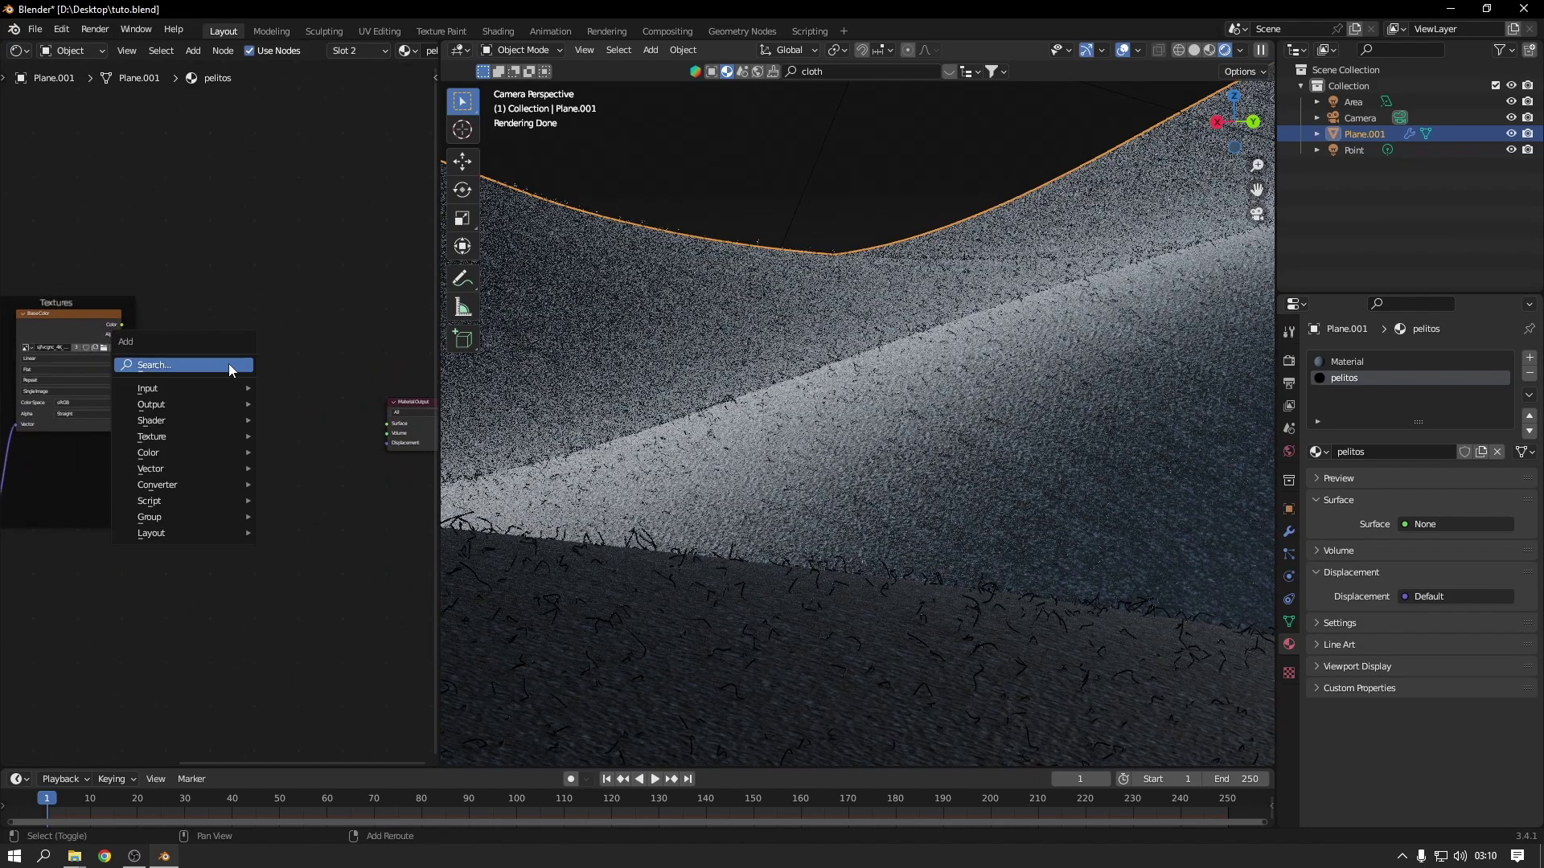
{"action": "key", "text": "shift+a"}
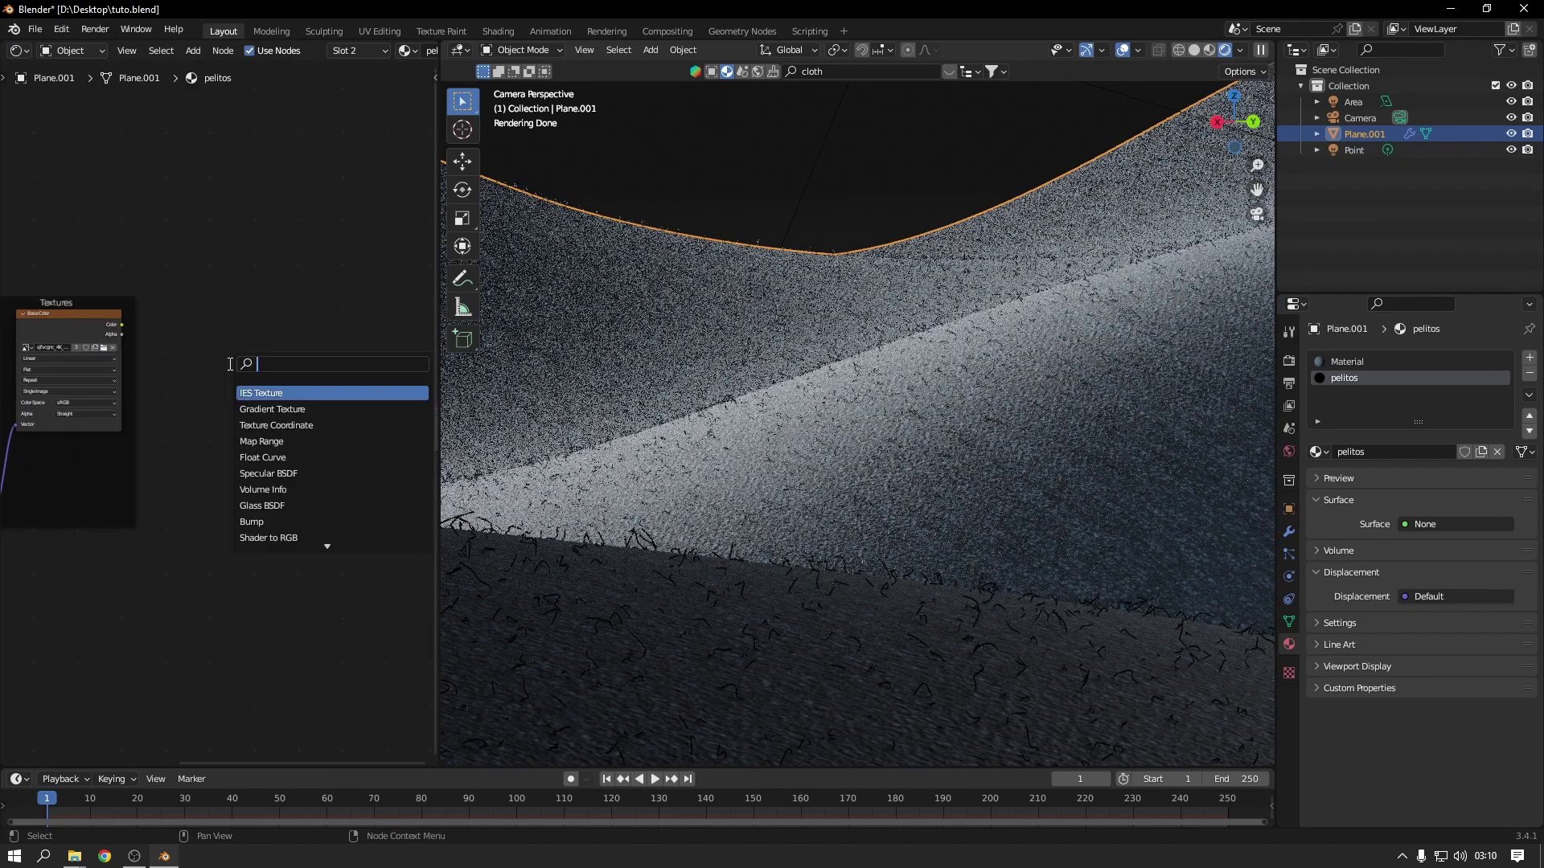
{"action": "type", "text": "princ"}
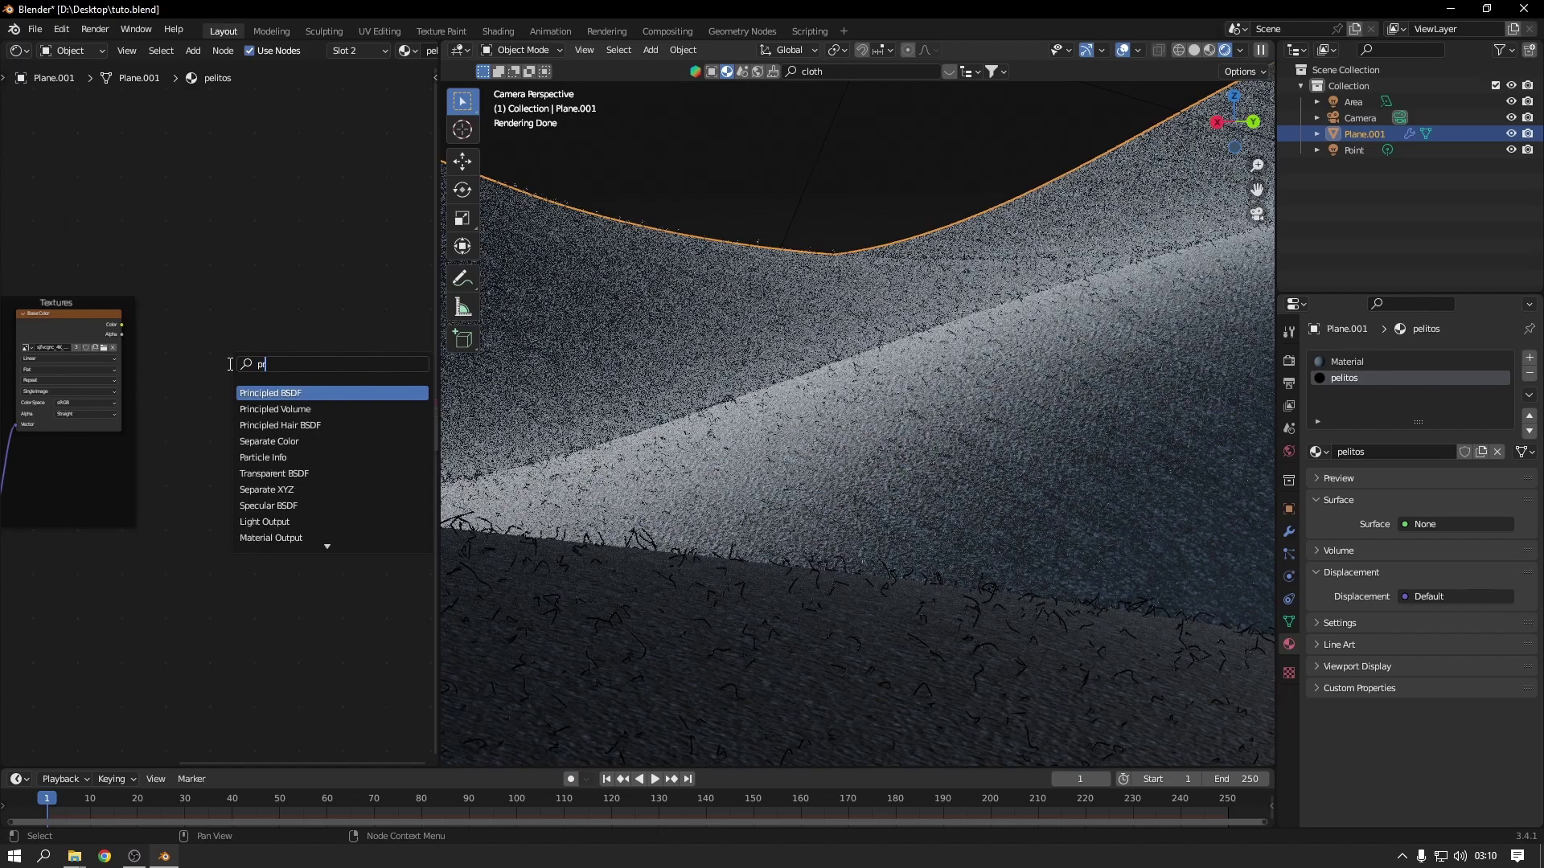
{"action": "key", "text": "Down"}
{"action": "key", "text": "Down"}
{"action": "key", "text": "Return"}
{"action": "left_click", "coordinate": [235, 356]}
{"action": "left_click_drag", "start_coordinate": [120, 330], "coordinate": [266, 484]}
{"action": "scroll", "coordinate": [201, 436], "scroll_direction": "up", "scroll_amount": 2}
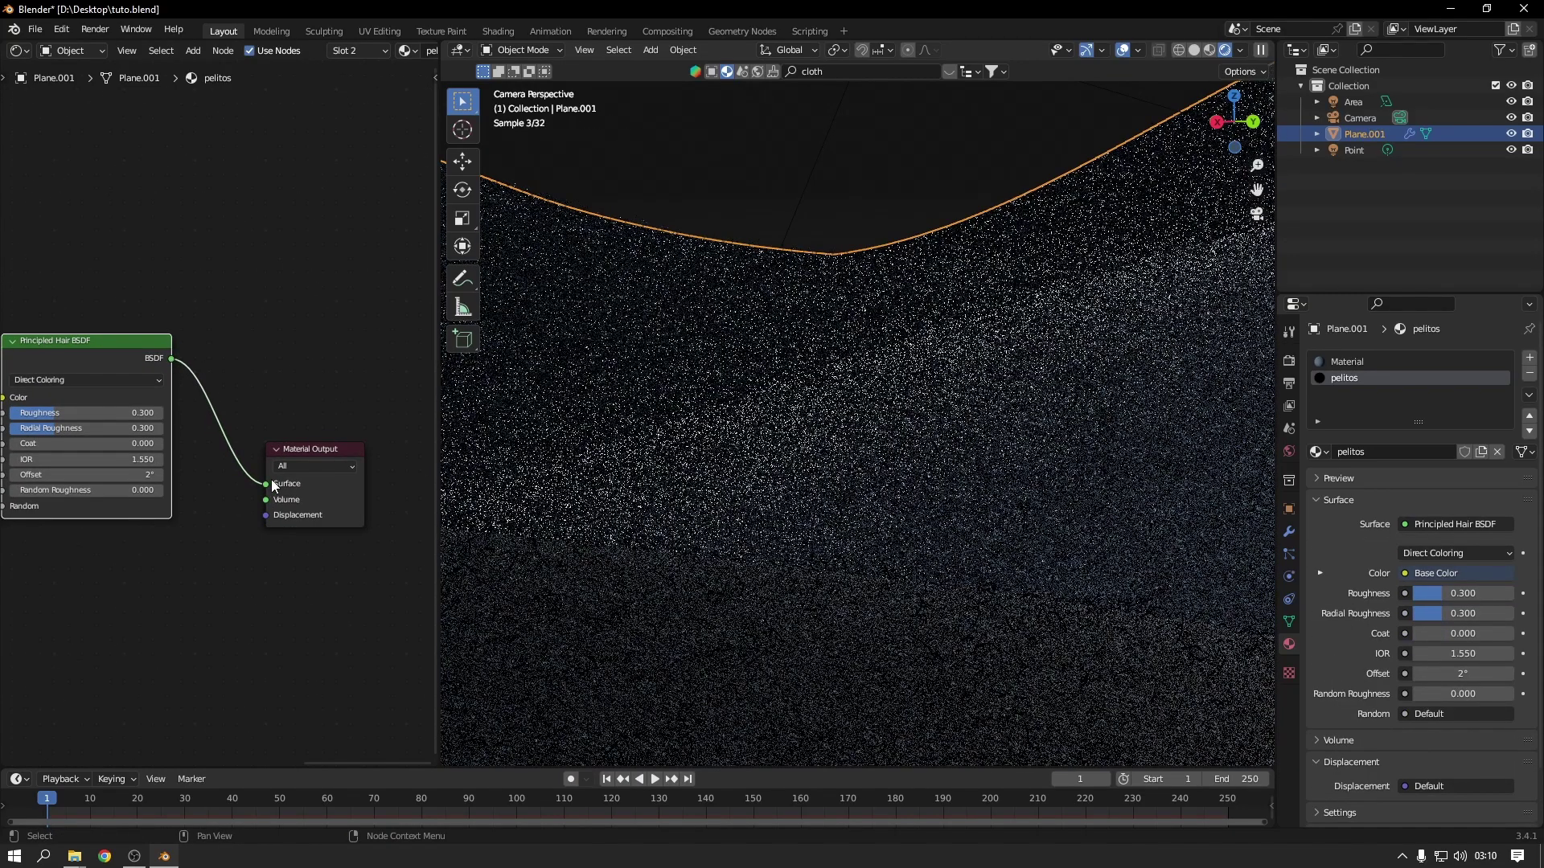
Step: Set the render material of the plane's hair particle system to pelitos
{"action": "left_click", "coordinate": [1289, 554]}
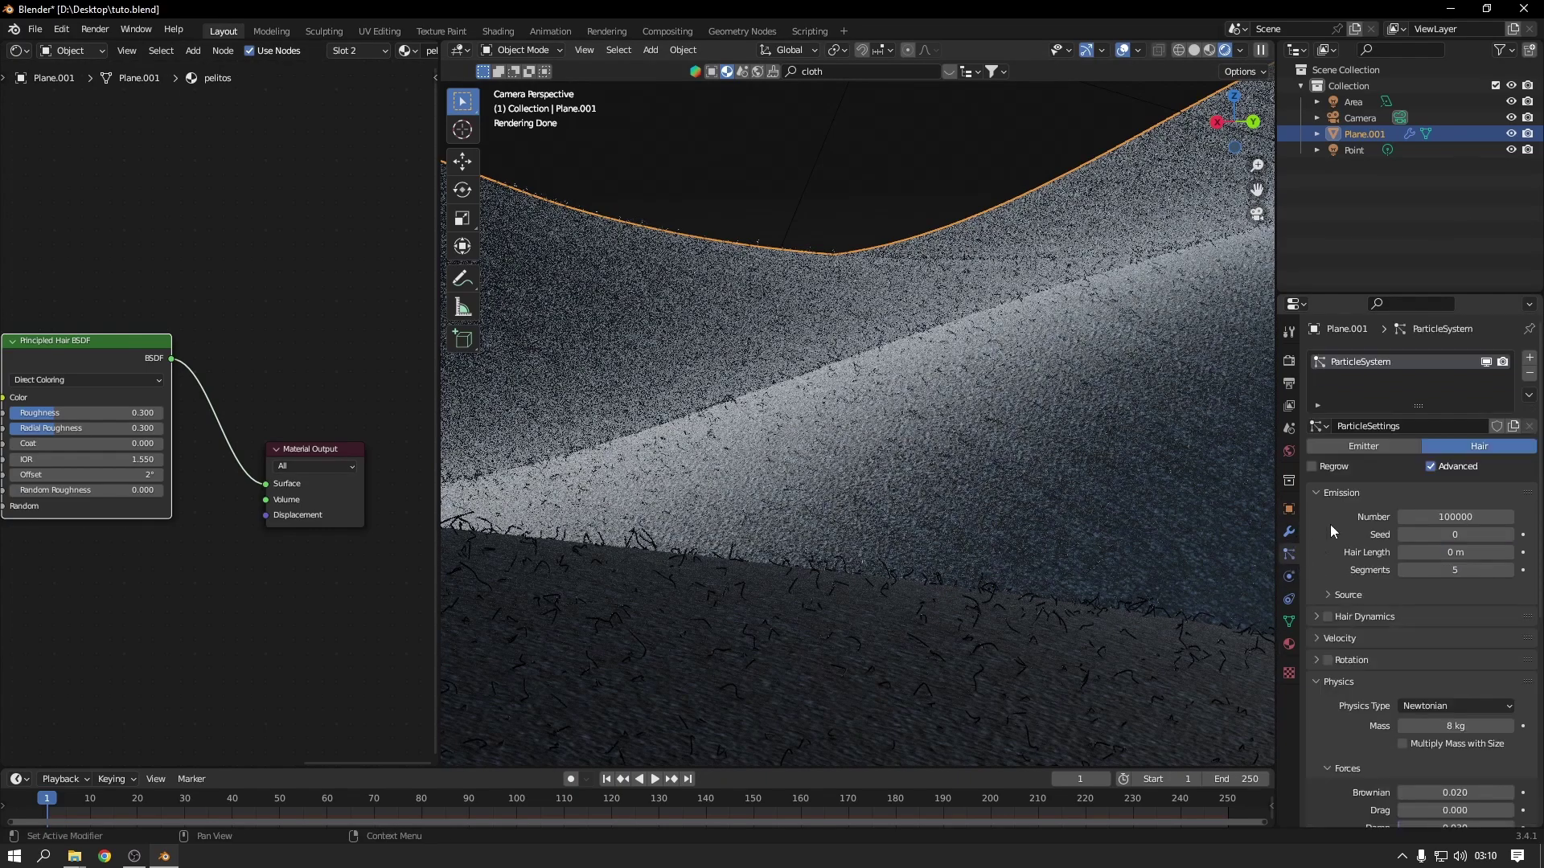
{"action": "scroll", "coordinate": [1339, 529], "scroll_direction": "down", "scroll_amount": 5}
{"action": "scroll", "coordinate": [1339, 529], "scroll_direction": "down", "scroll_amount": 4}
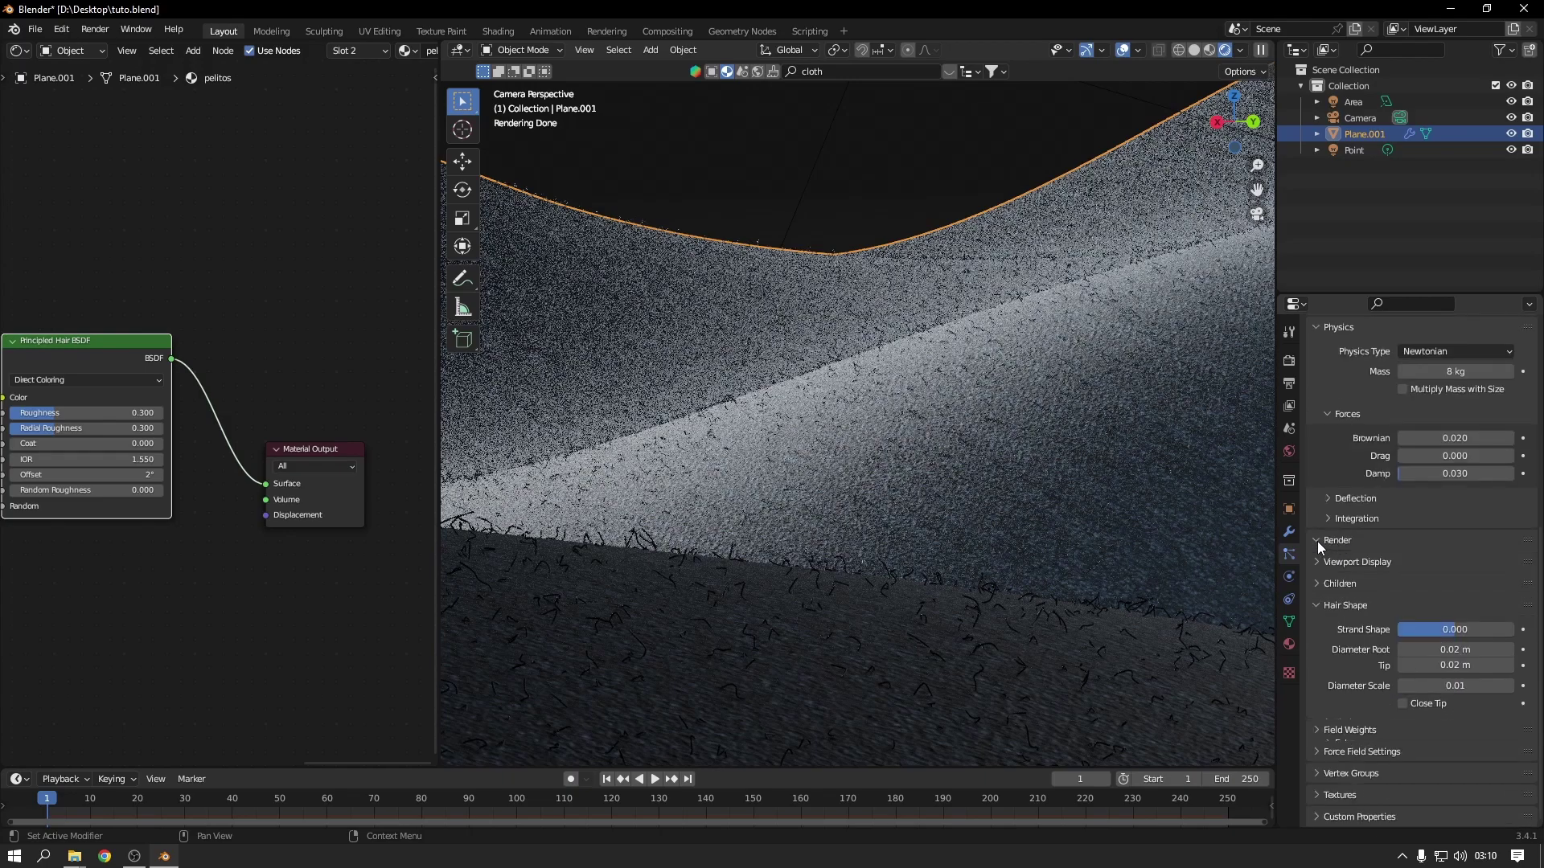
{"action": "left_click", "coordinate": [1319, 541]}
{"action": "left_click", "coordinate": [1447, 586]}
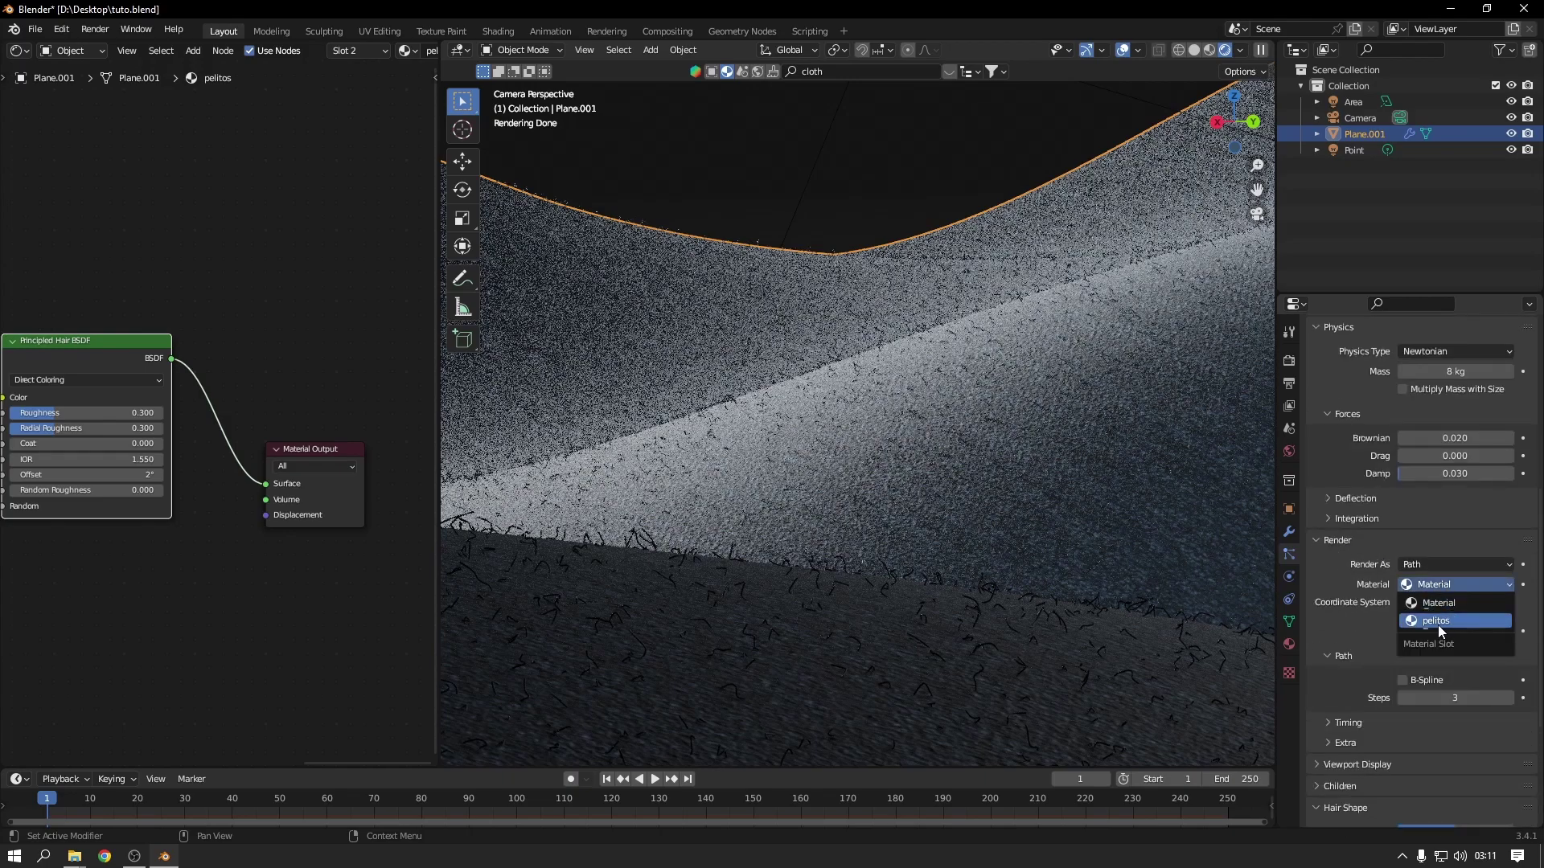
{"action": "left_click", "coordinate": [1438, 620]}
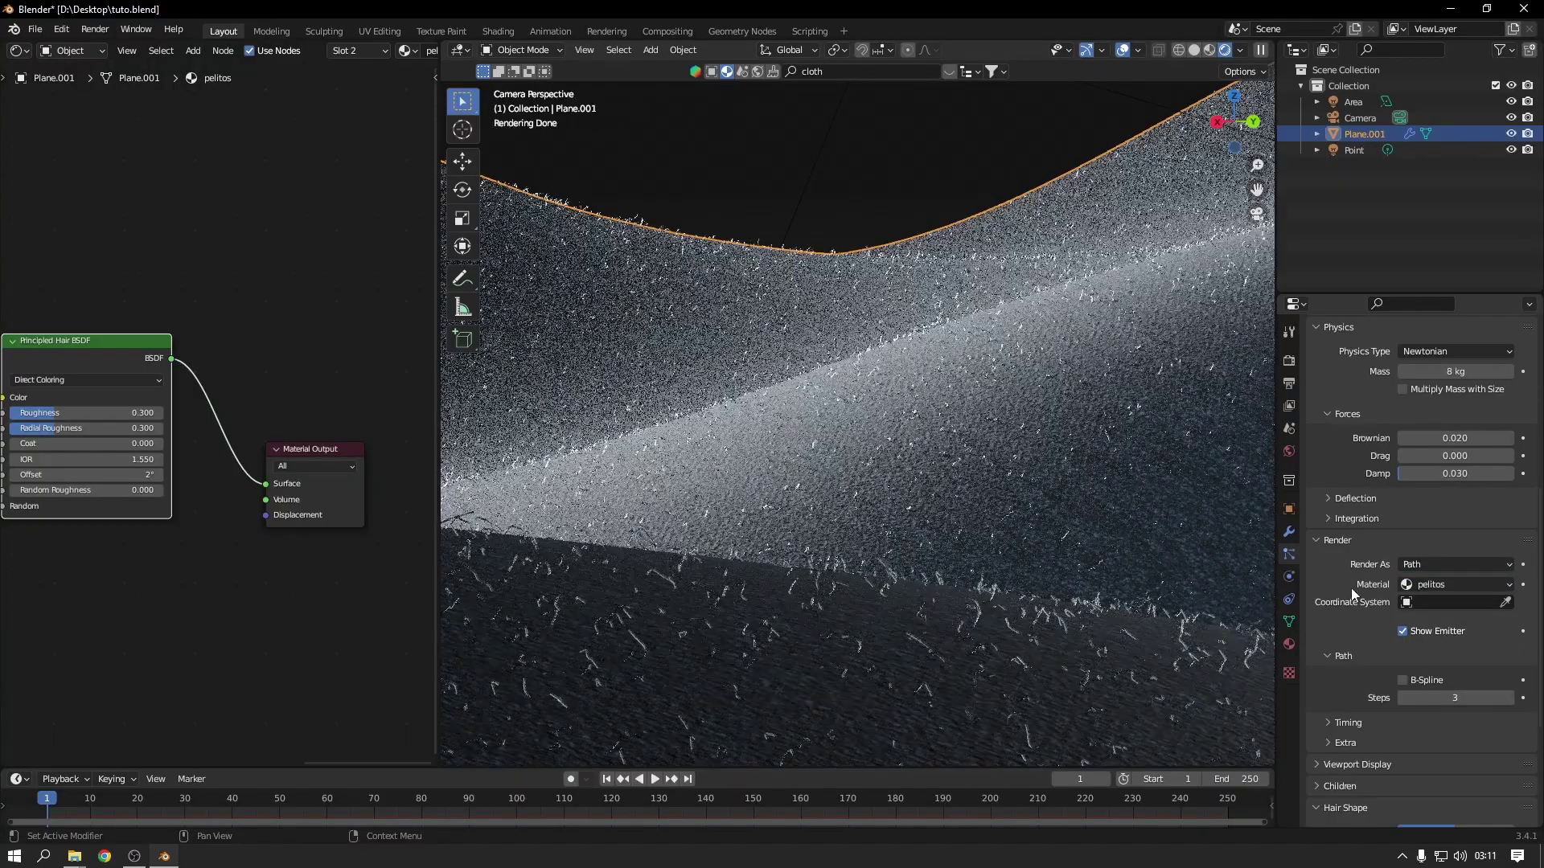
Step: Set the Principled Hair BSDF to Roughness 0.282, Radial Roughness 0.250 and Coat 0.273
{"action": "scroll", "coordinate": [872, 441], "scroll_direction": "up", "scroll_amount": 4}
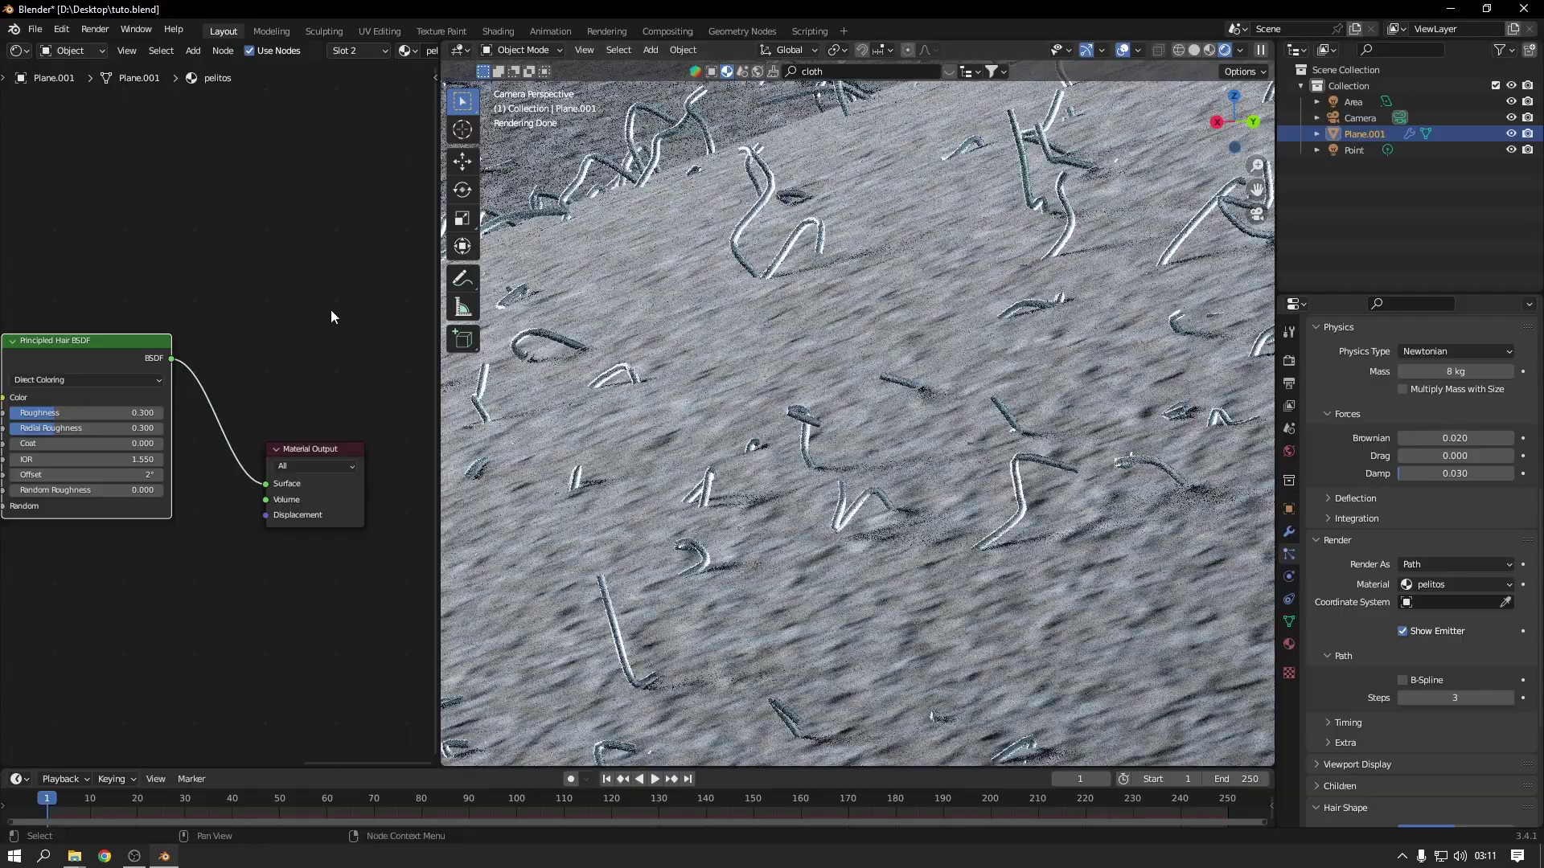
{"action": "scroll", "coordinate": [330, 310], "scroll_direction": "up", "scroll_amount": 2}
{"action": "scroll", "coordinate": [252, 353], "scroll_direction": "up", "scroll_amount": 3, "text": "ctrl"}
{"action": "left_click_drag", "start_coordinate": [223, 409], "coordinate": [295, 427]}
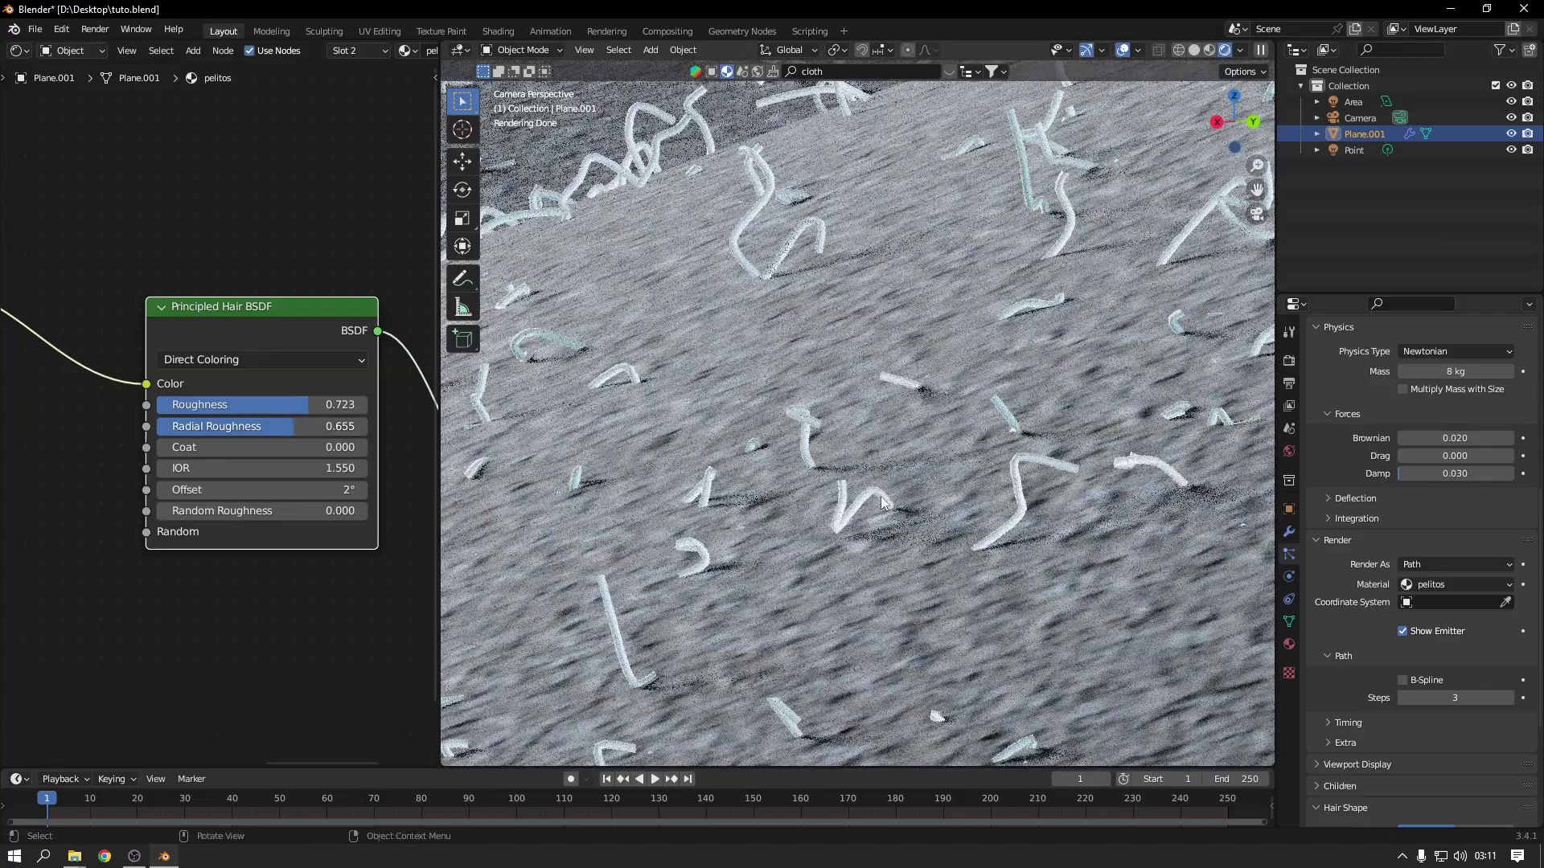
{"action": "left_click_drag", "start_coordinate": [225, 447], "coordinate": [221, 405]}
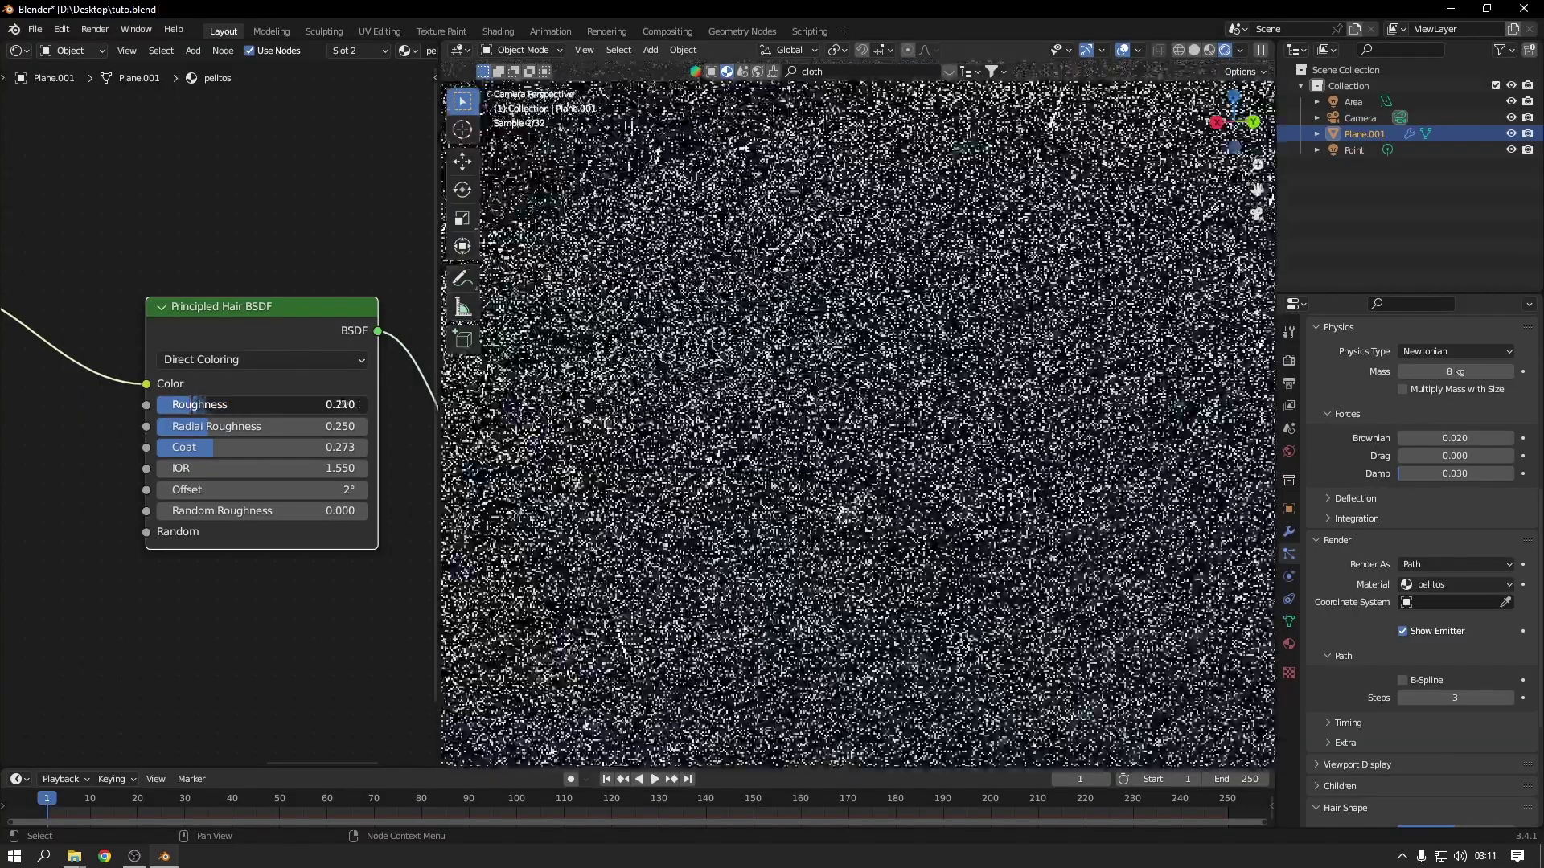
{"action": "scroll", "coordinate": [881, 440], "scroll_direction": "down", "scroll_amount": 5}
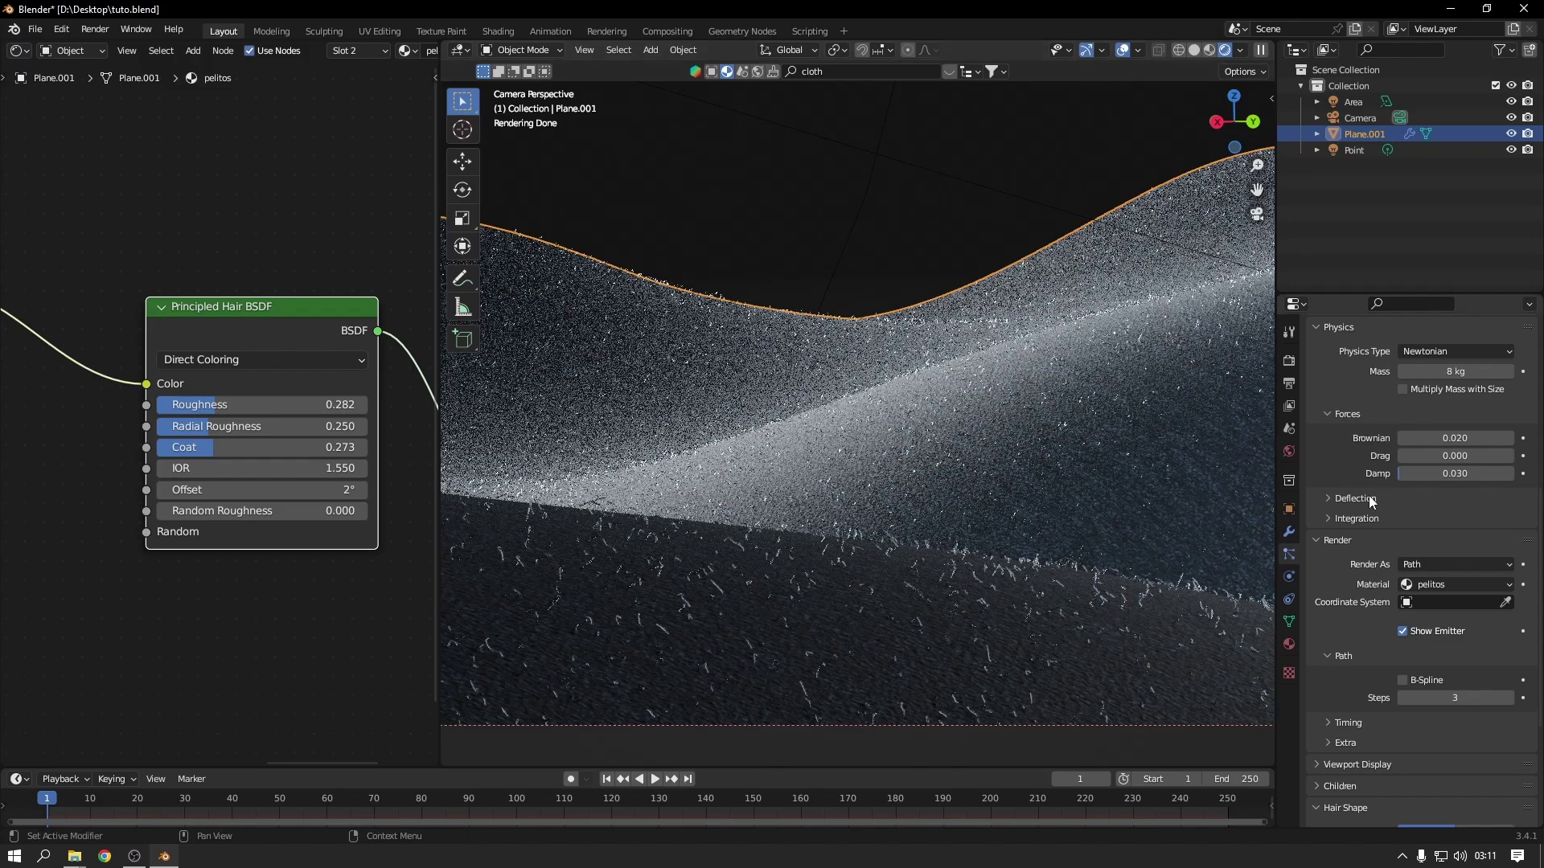
Step: Hide the hair particle system in the viewport and set its emission number to 1000000
{"action": "scroll", "coordinate": [1358, 510], "scroll_direction": "up", "scroll_amount": 10}
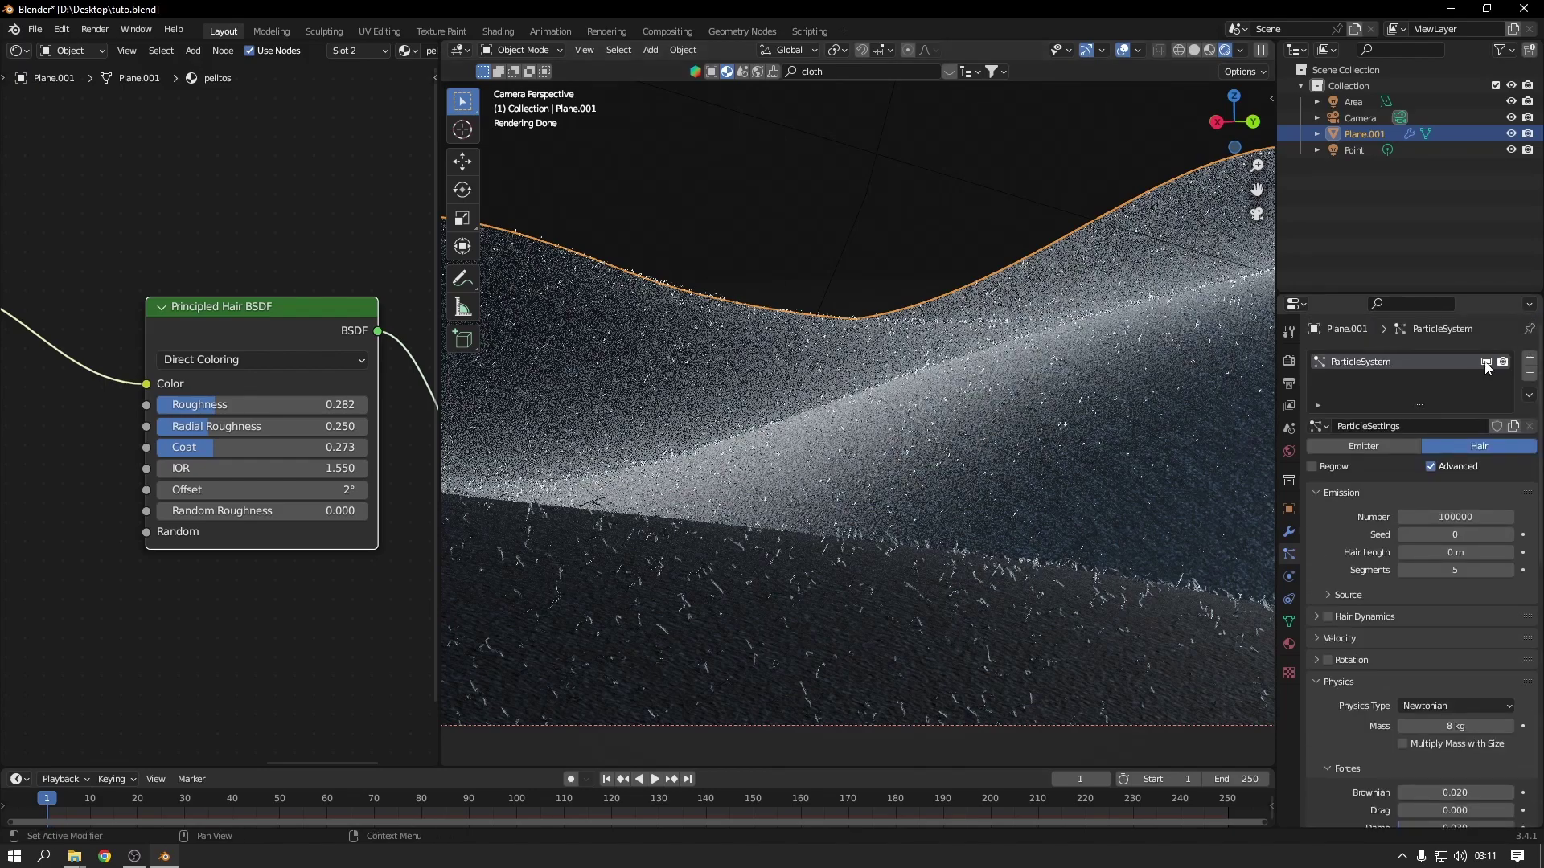
{"action": "left_click", "coordinate": [1485, 363]}
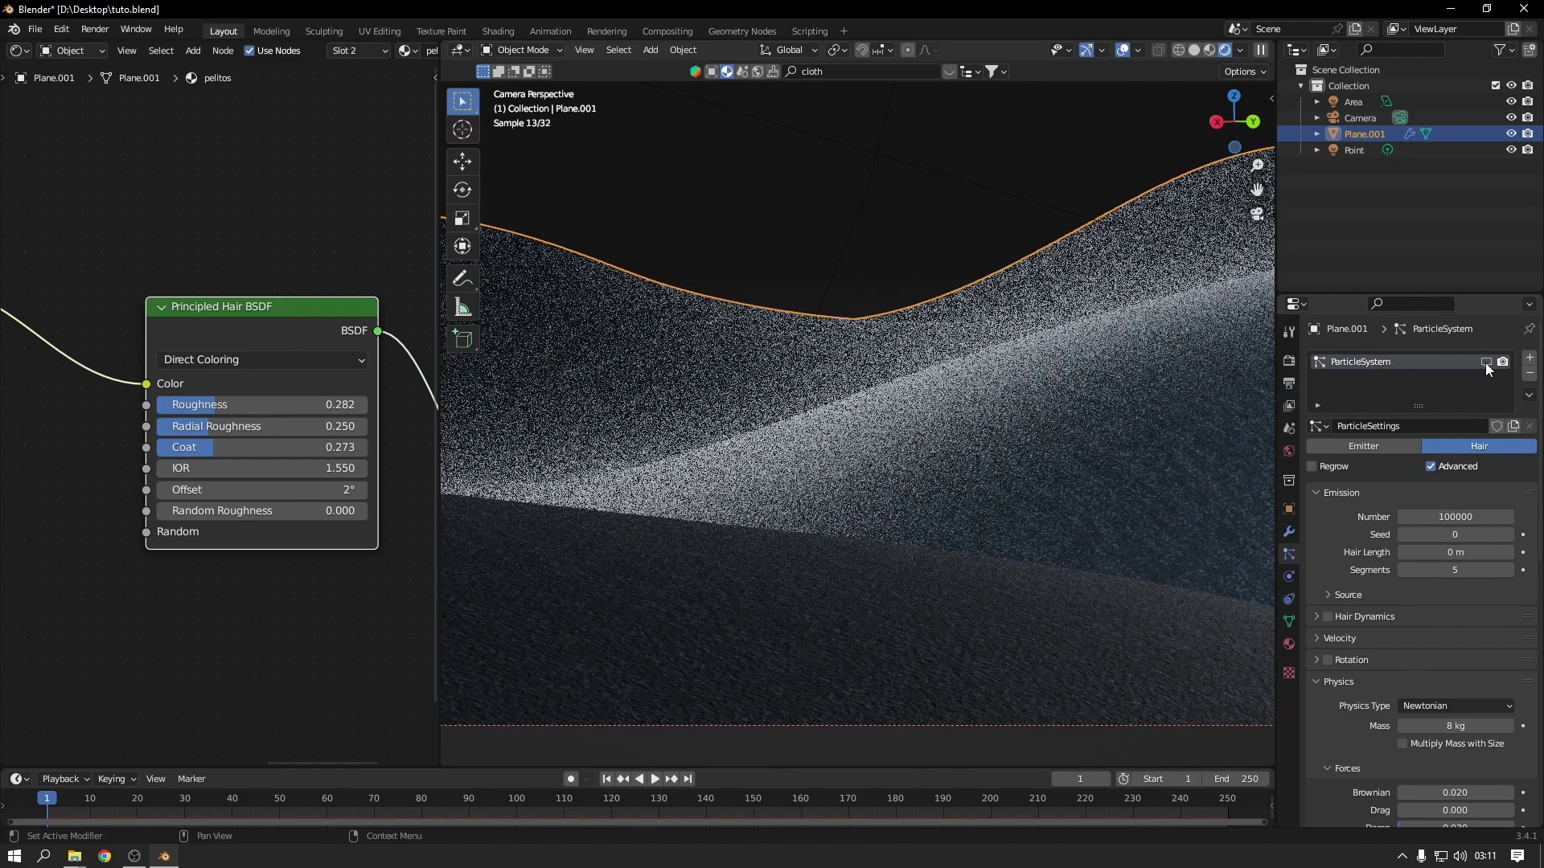
{"action": "scroll", "coordinate": [895, 483], "scroll_direction": "up", "scroll_amount": 5}
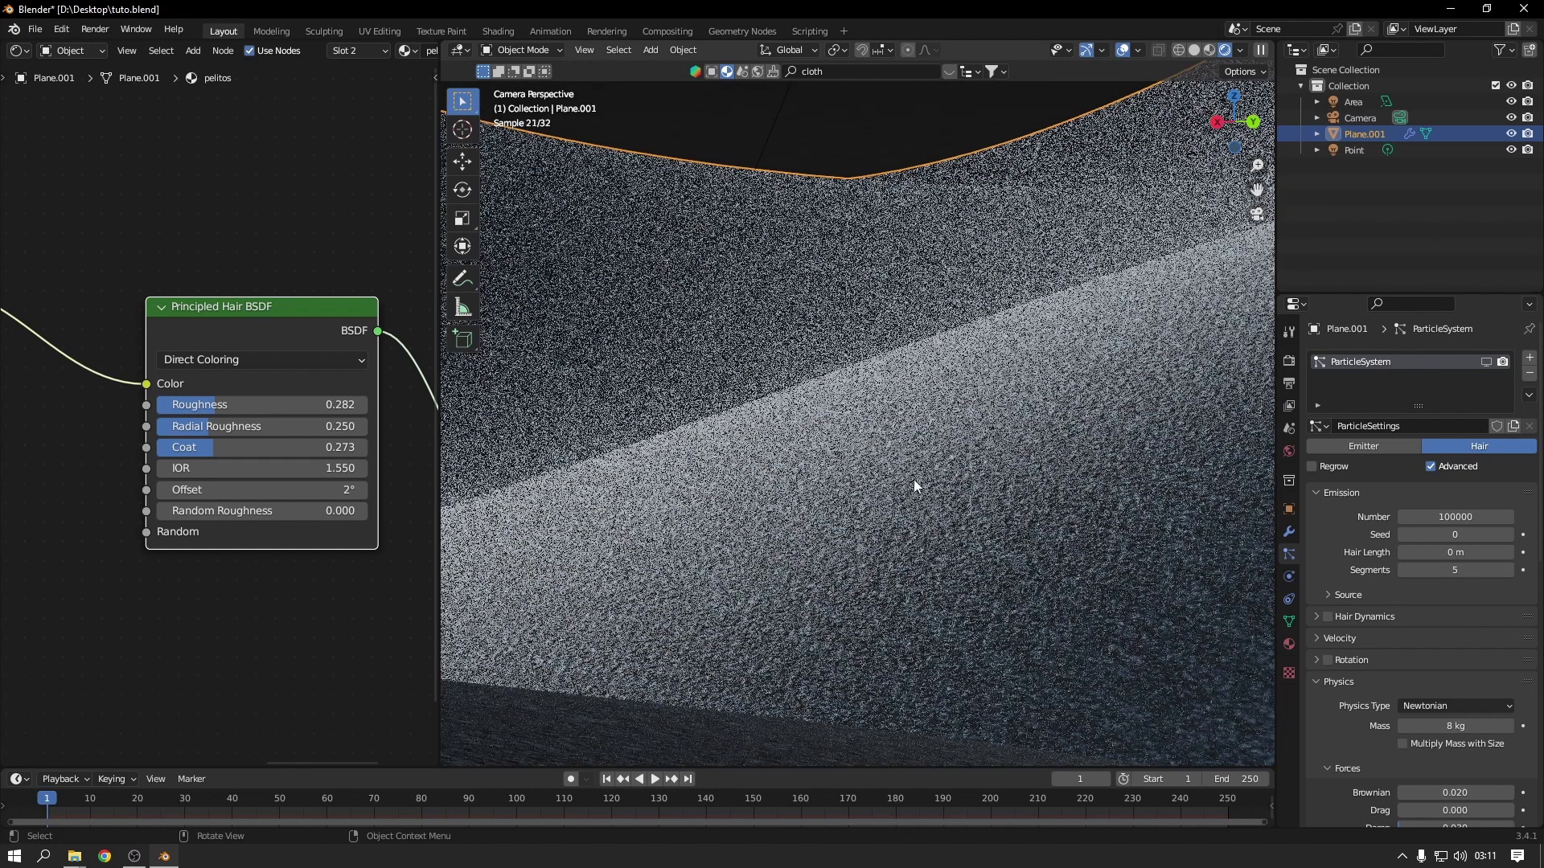
{"action": "double_click", "coordinate": [1437, 516]}
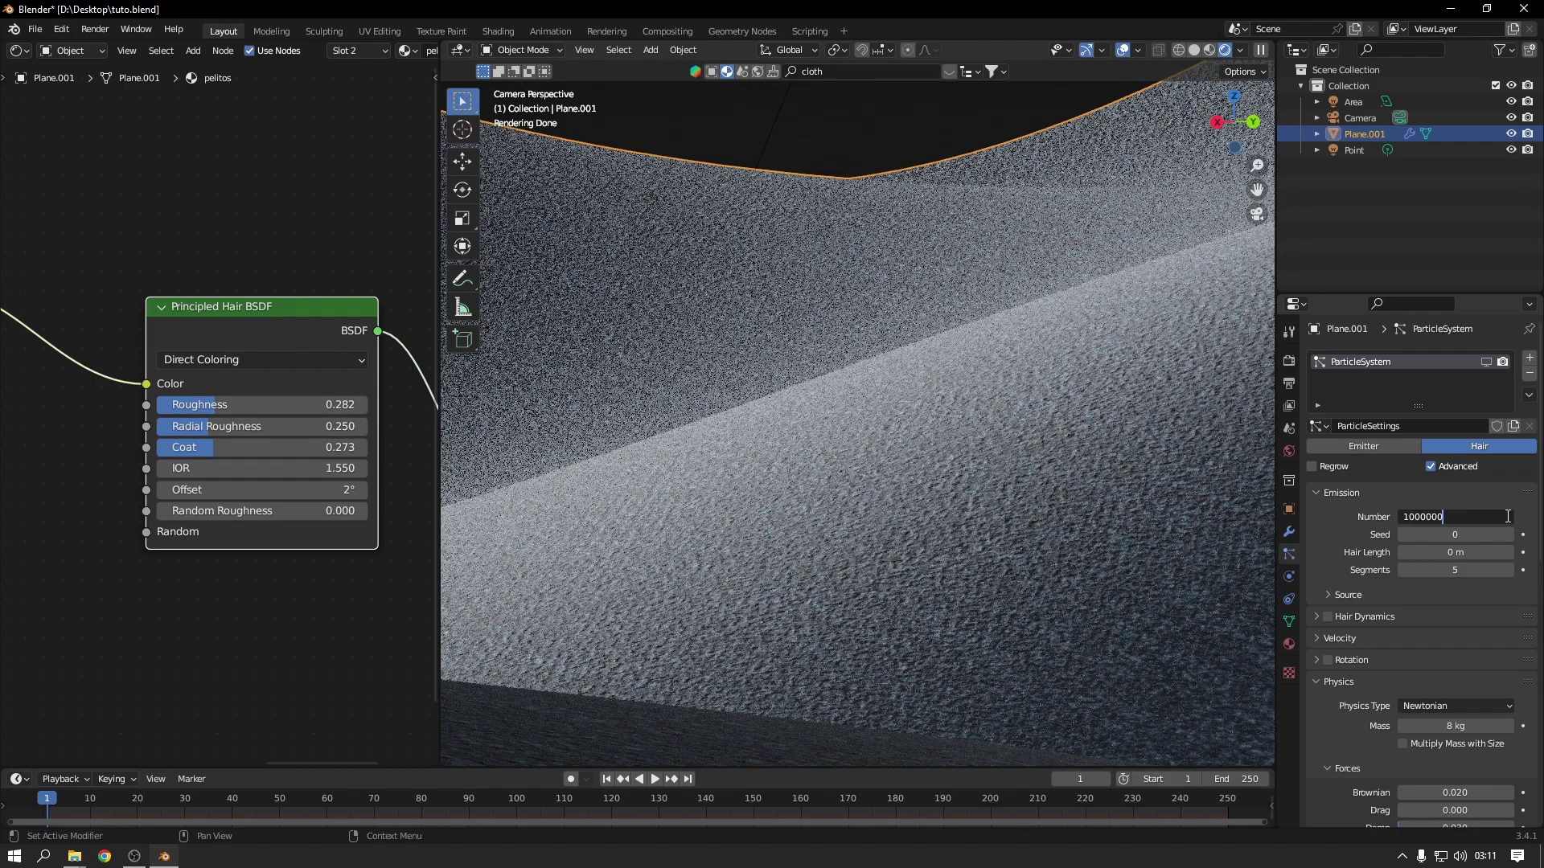
{"action": "key", "text": "Return"}
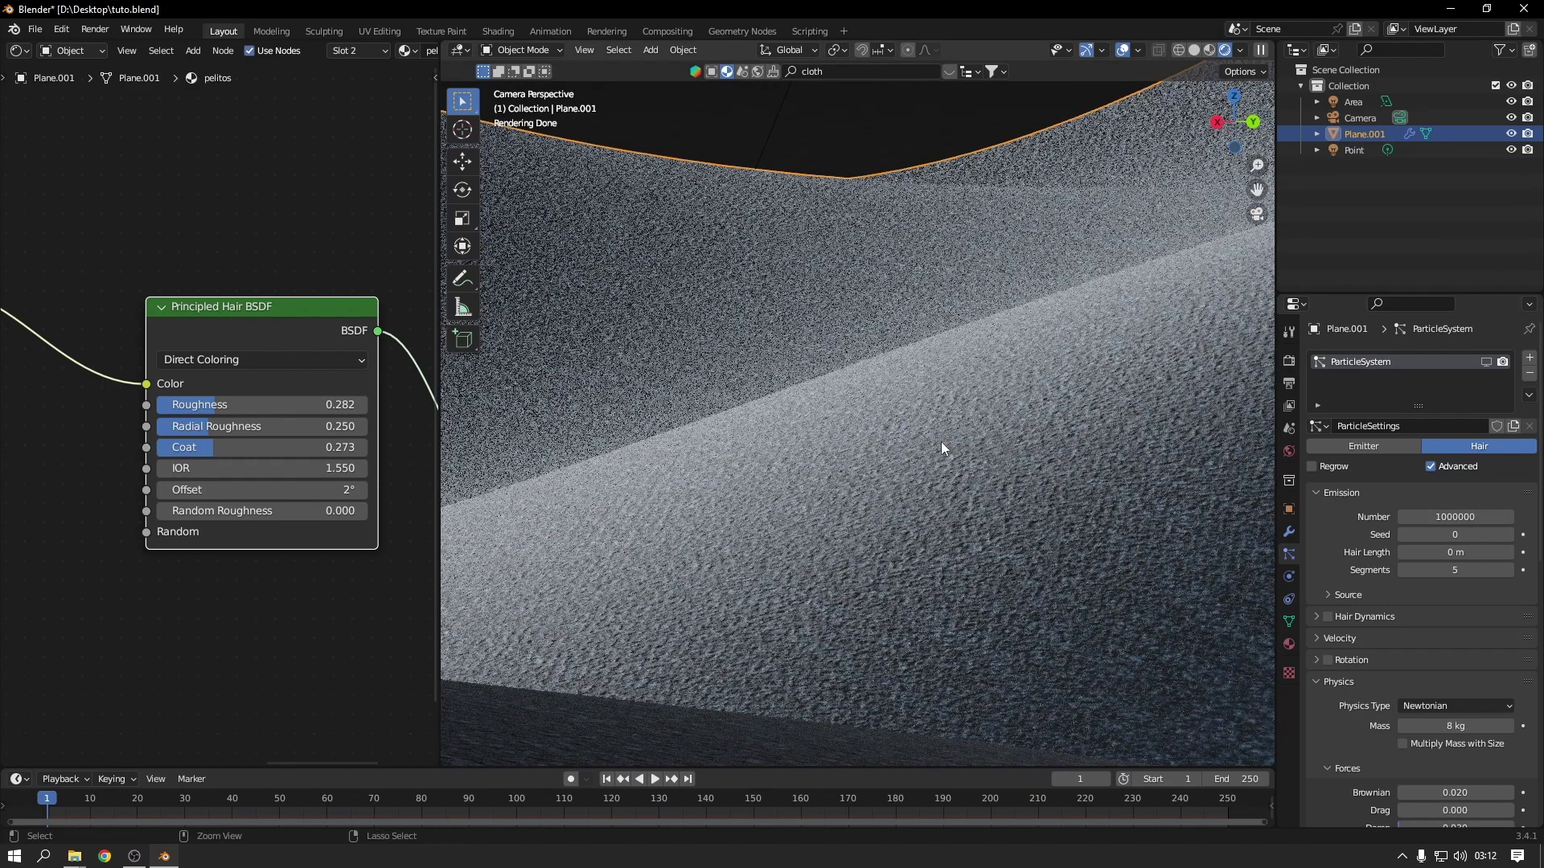
Step: Save the file and render the final image of the fabric from the camera
{"action": "key", "text": "ctrl+s"}
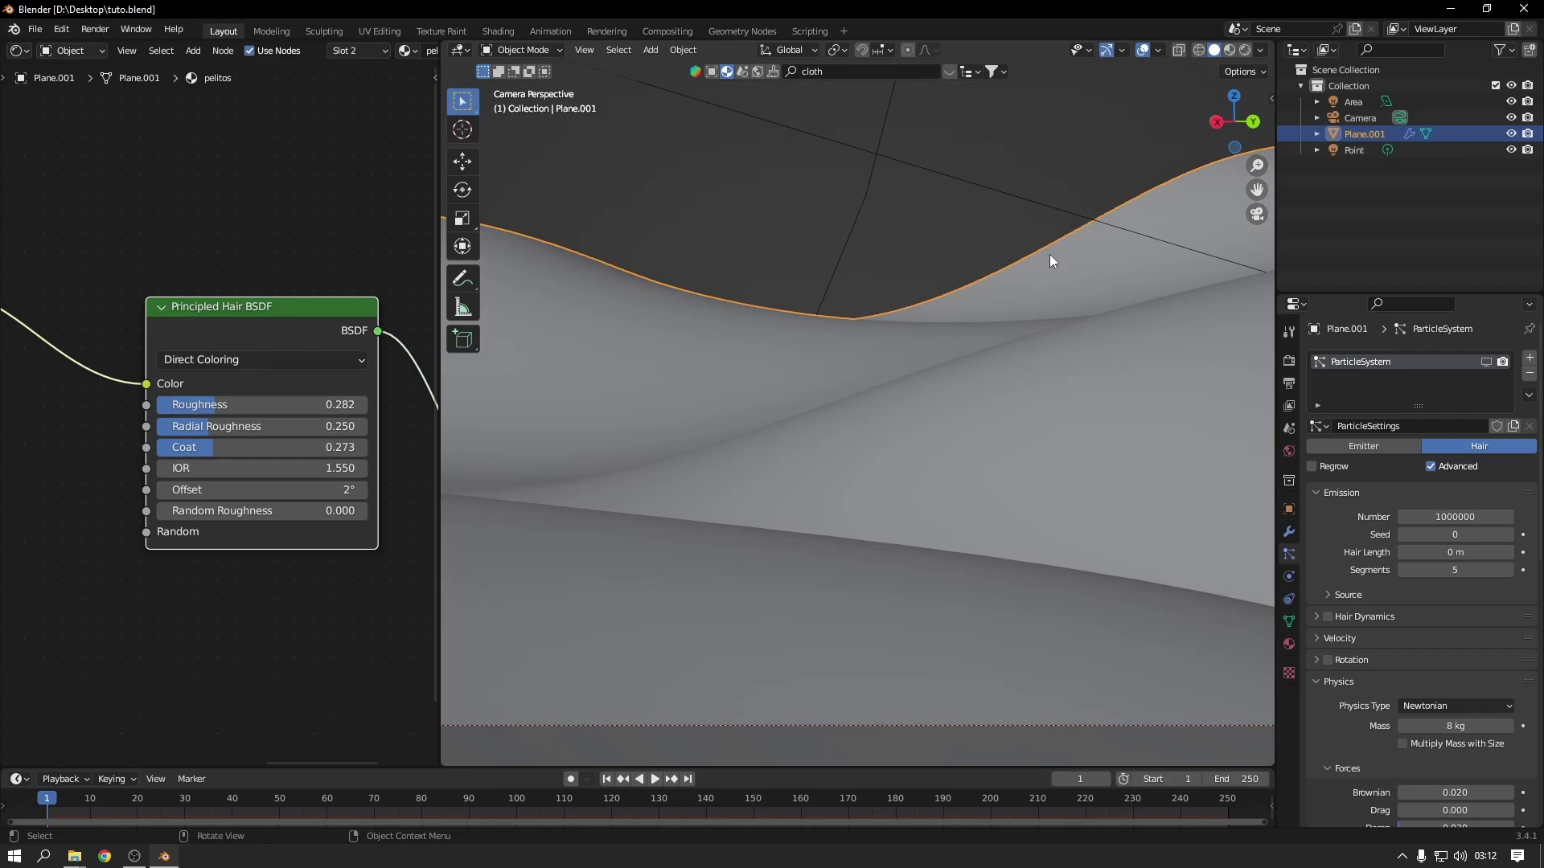
{"action": "key", "text": "F12"}
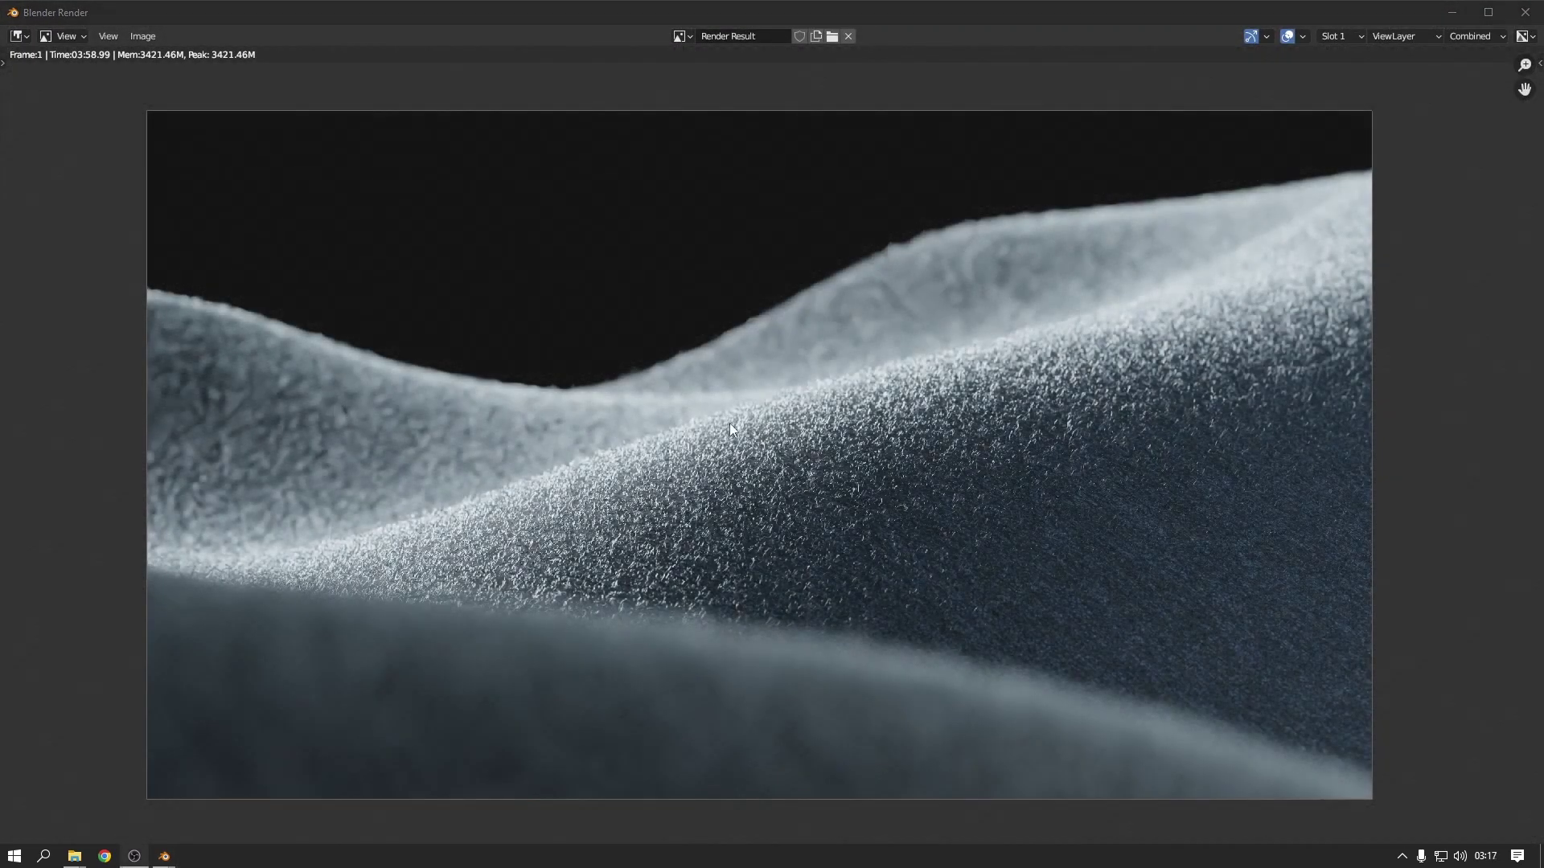
{"action": "scroll", "coordinate": [822, 490], "scroll_direction": "up", "scroll_amount": 2}
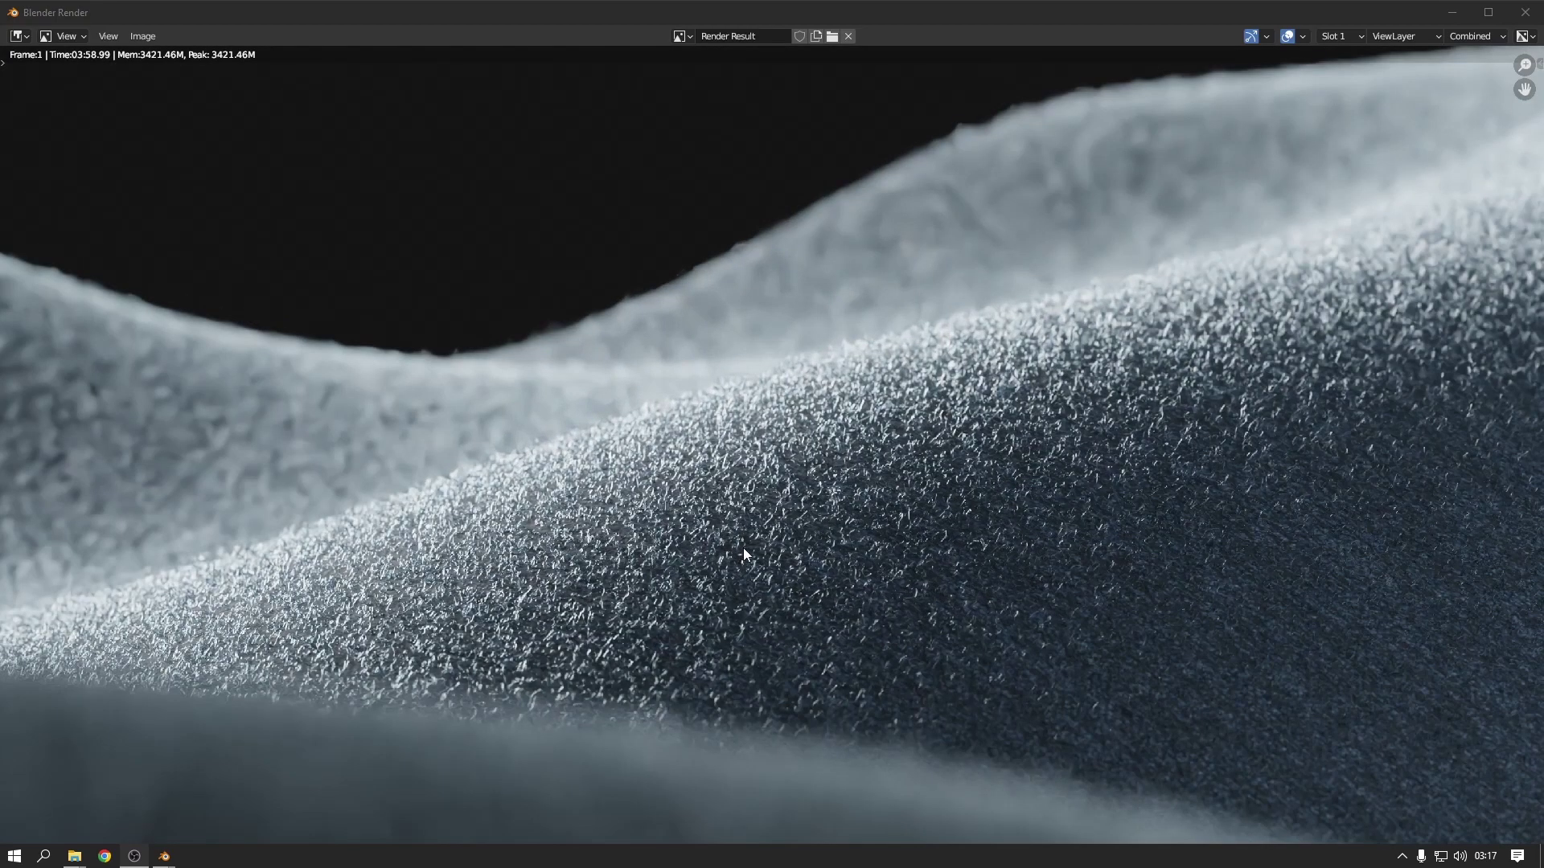